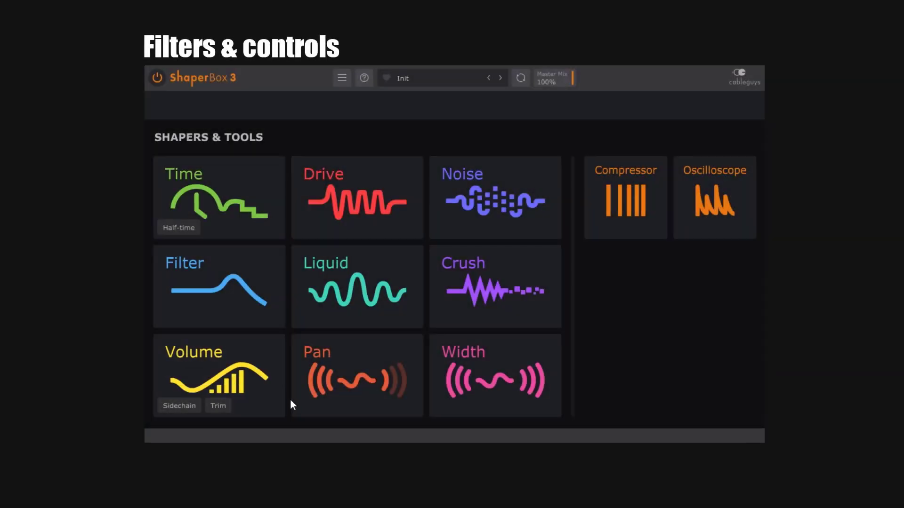
# Load the Filter shaper, lower its cutoff to 2.53 kHz and raise the resonance to 17%.
pyautogui.click(222, 287)
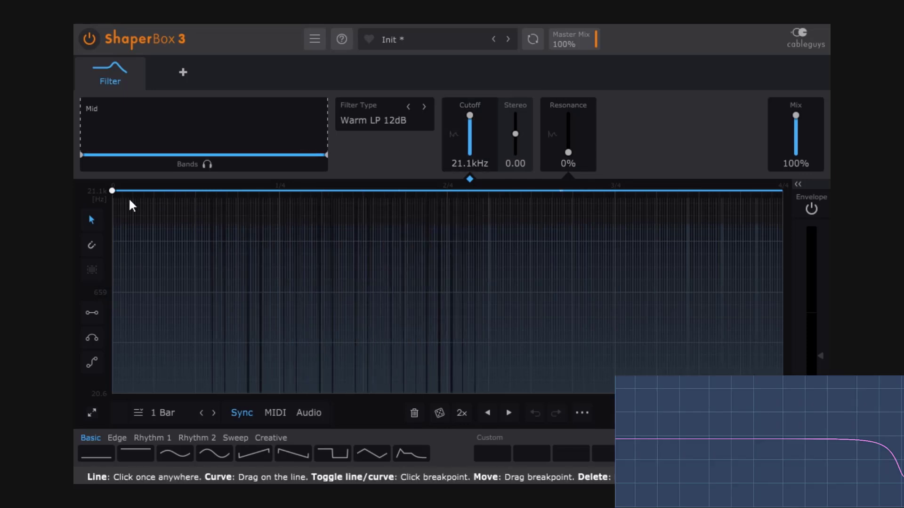
pyautogui.moveTo(112, 190); pyautogui.dragTo(111, 252)
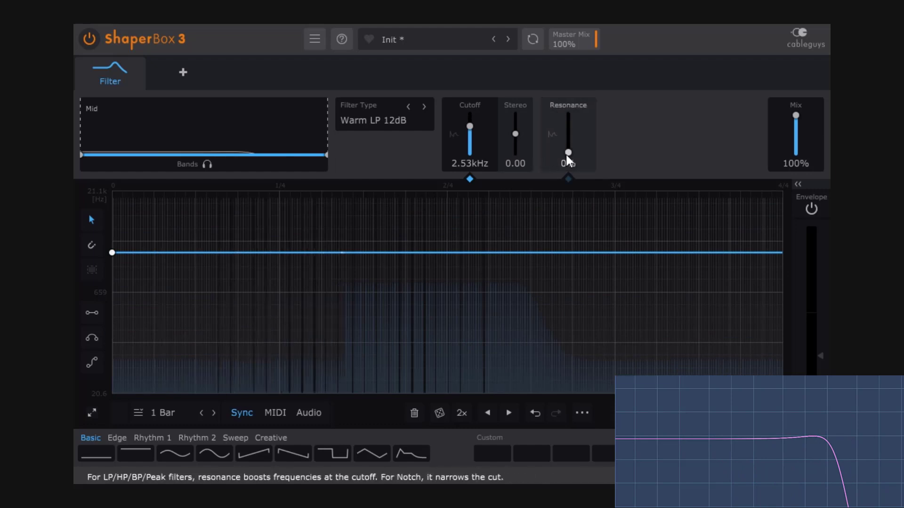
pyautogui.moveTo(568, 152); pyautogui.dragTo(568, 145)
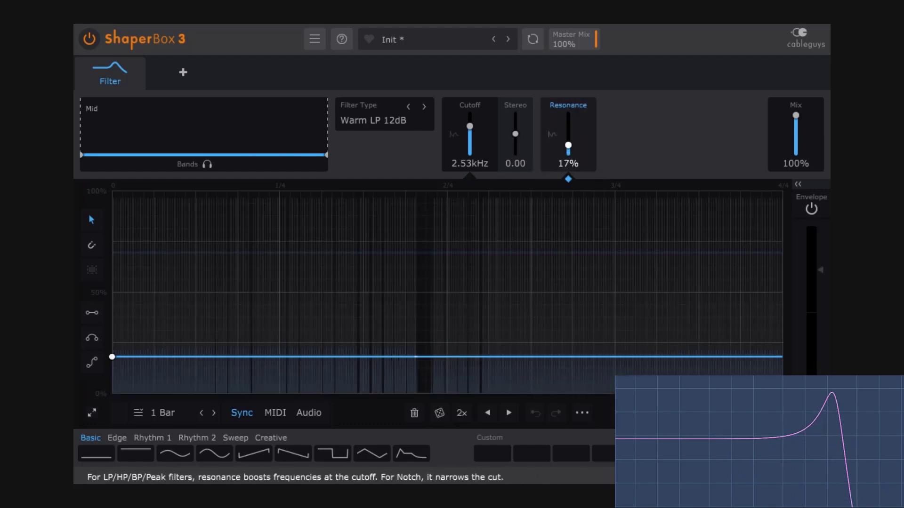
# Return the filter's cutoff to 21.0 kHz and its resonance to 0%.
pyautogui.moveTo(472, 131); pyautogui.dragTo(473, 117)
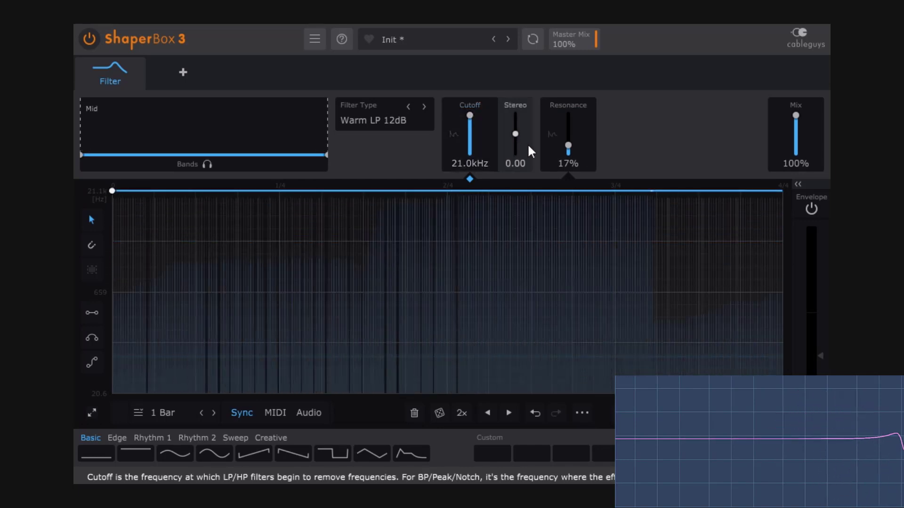
pyautogui.moveTo(568, 146); pyautogui.dragTo(568, 152)
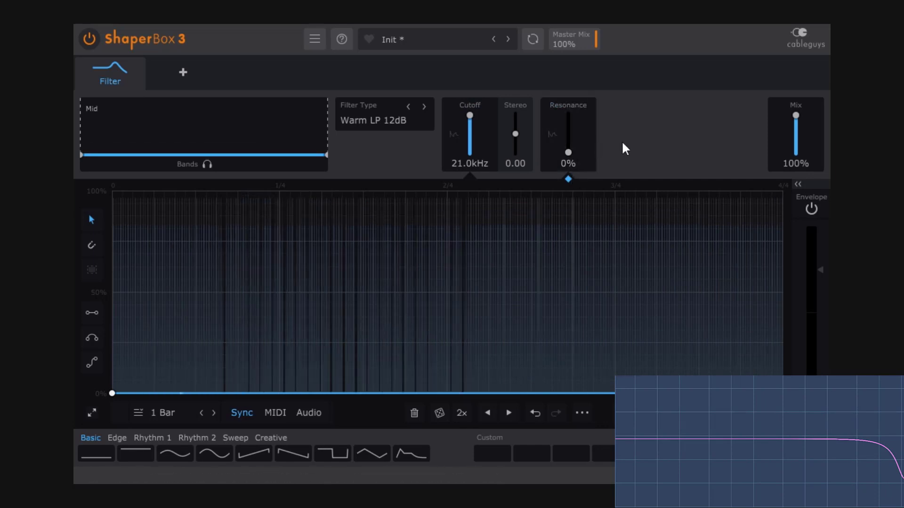
# Apply the basic sine wave shape to the cutoff and set the resonance to 9%.
pyautogui.click(469, 178)
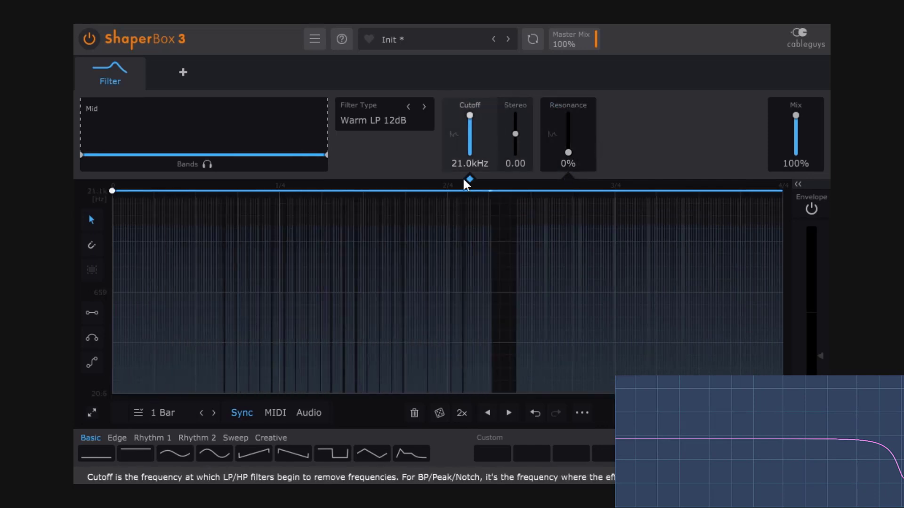
pyautogui.click(178, 455)
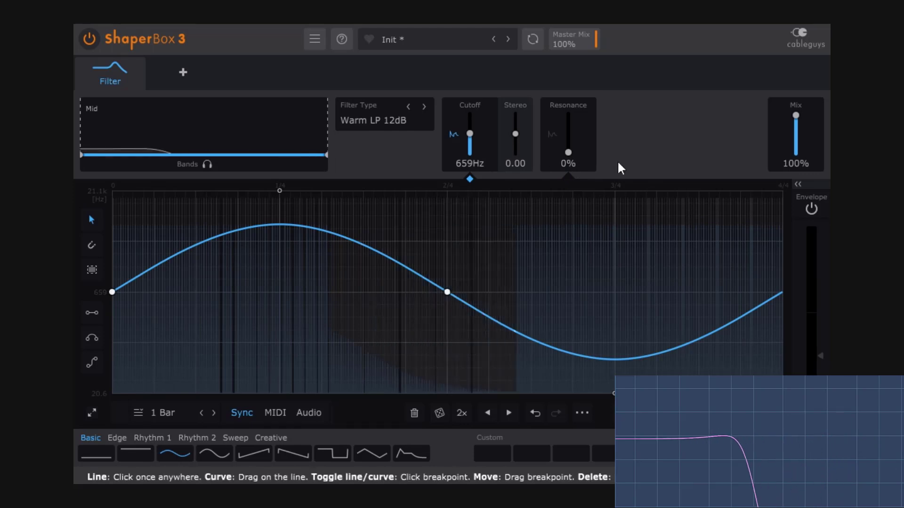
pyautogui.click(574, 153)
pyautogui.moveTo(572, 153); pyautogui.dragTo(571, 149)
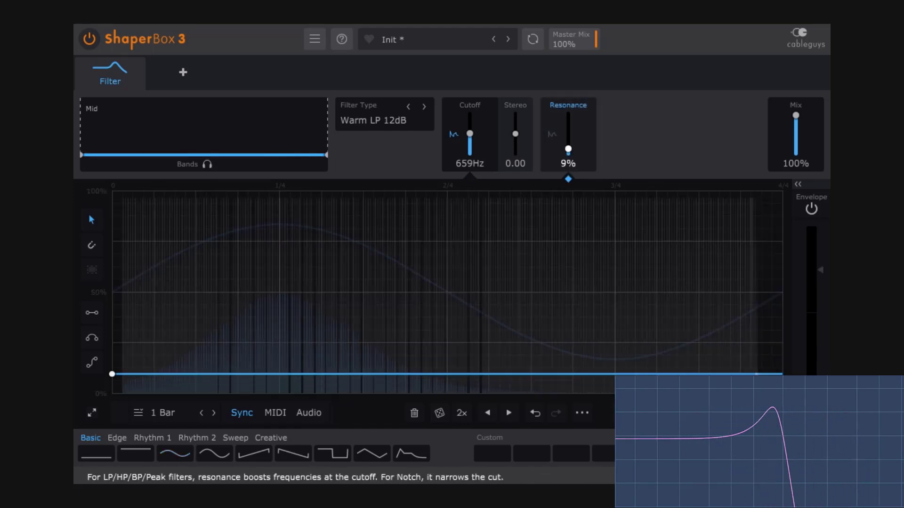
# Switch the low-pass filter type through Clean LP 6dB, Clean LP 12dB and Clean LP 24dB.
pyautogui.click(369, 123)
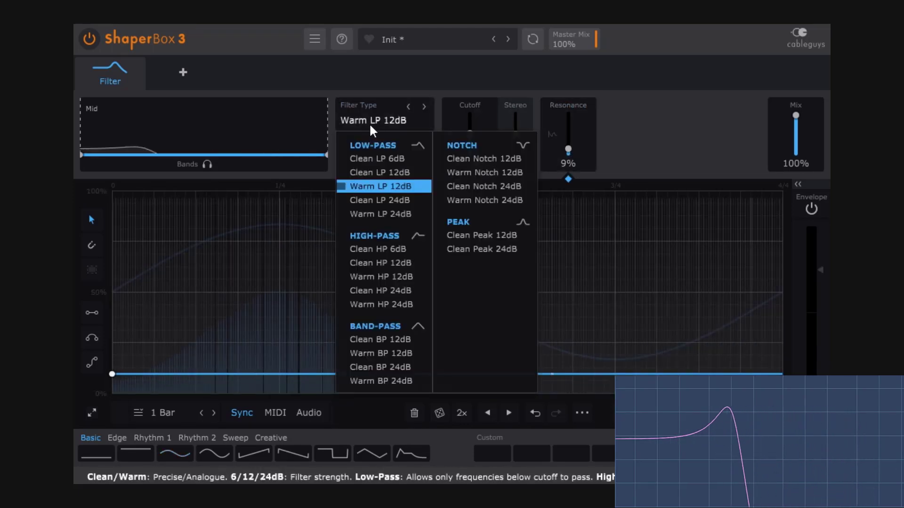
pyautogui.click(389, 162)
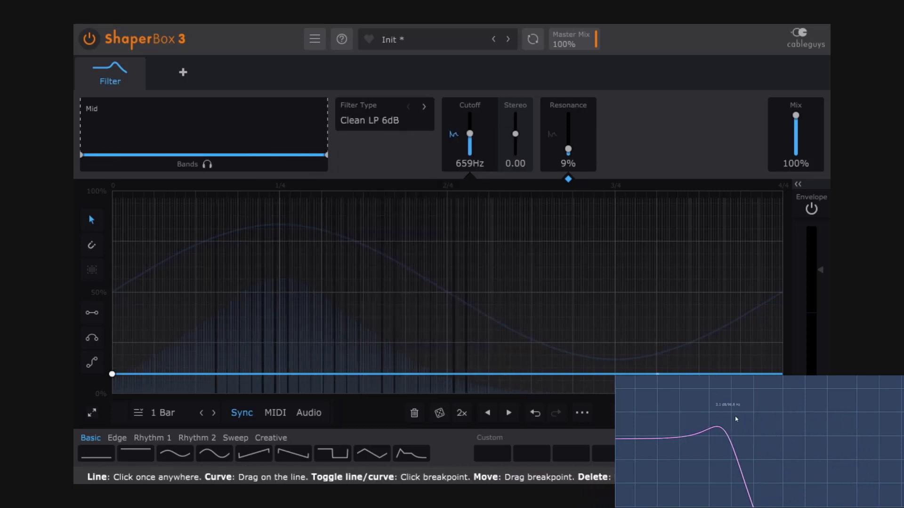
pyautogui.click(369, 120)
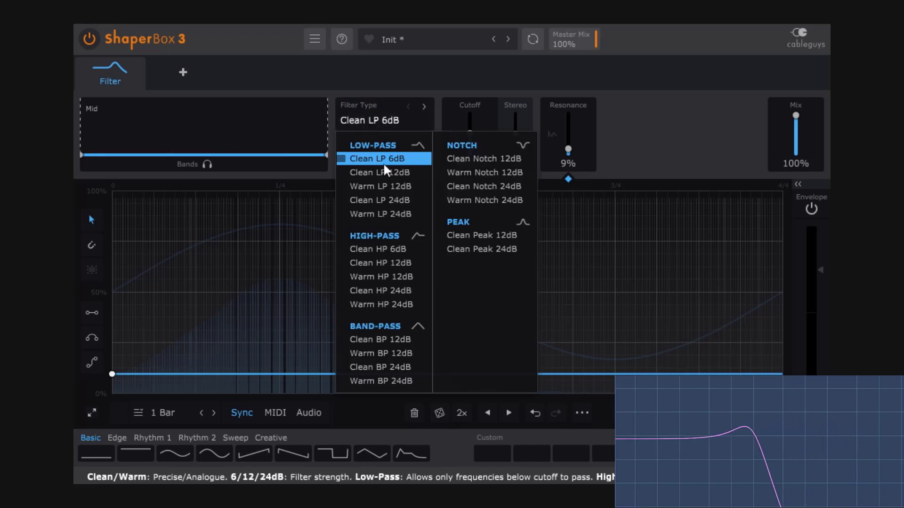
pyautogui.click(414, 172)
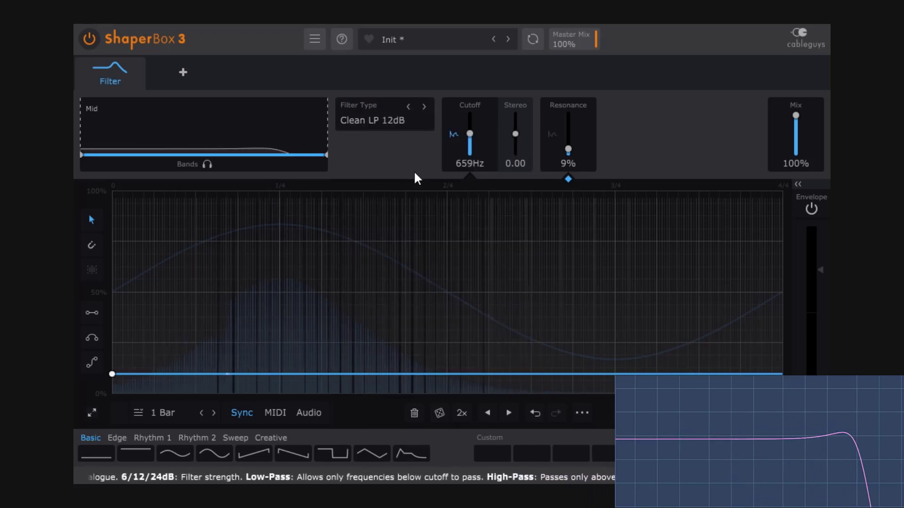
pyautogui.click(386, 122)
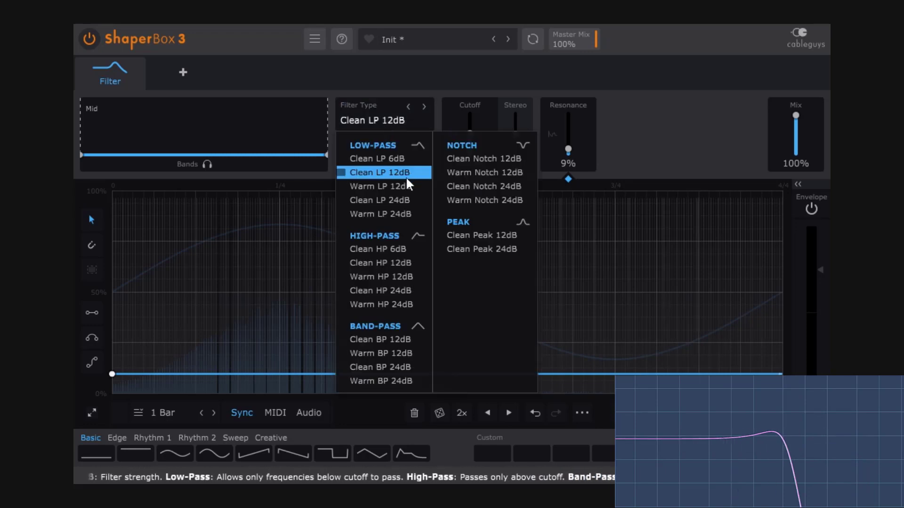
pyautogui.click(404, 200)
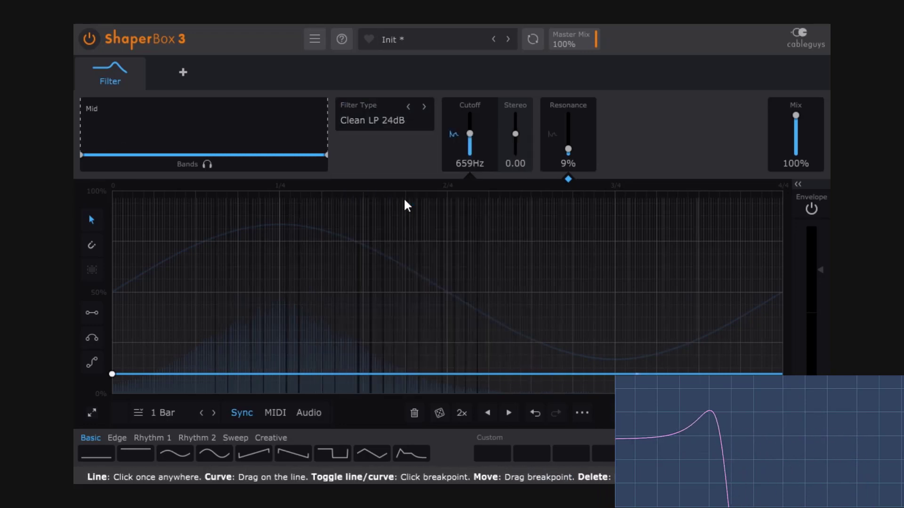
# Compare the Warm LP 12dB and Clean LP 12dB filter types, ending on Warm LP 12dB.
pyautogui.click(390, 121)
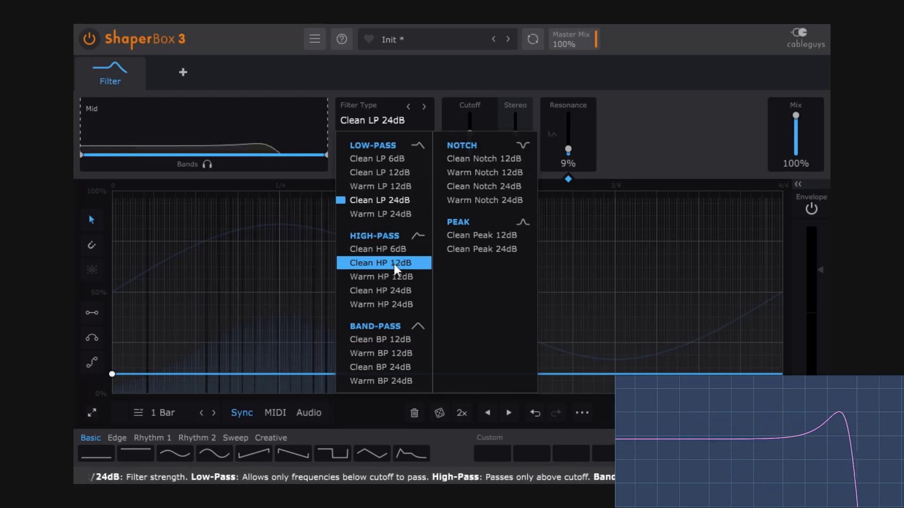
pyautogui.click(385, 186)
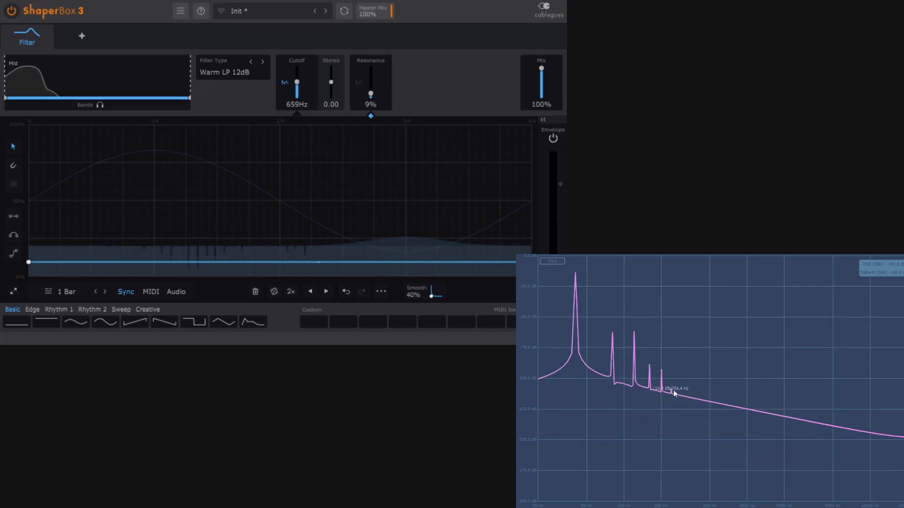
pyautogui.click(221, 69)
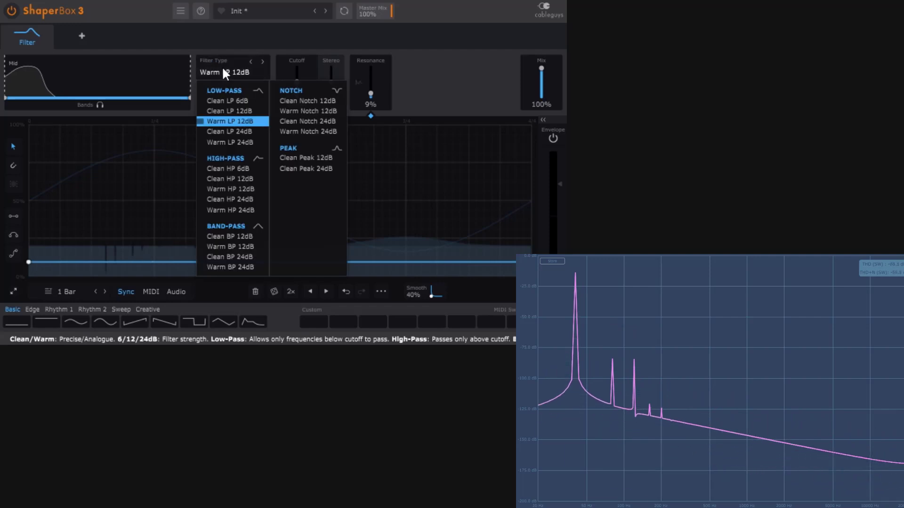
pyautogui.click(227, 110)
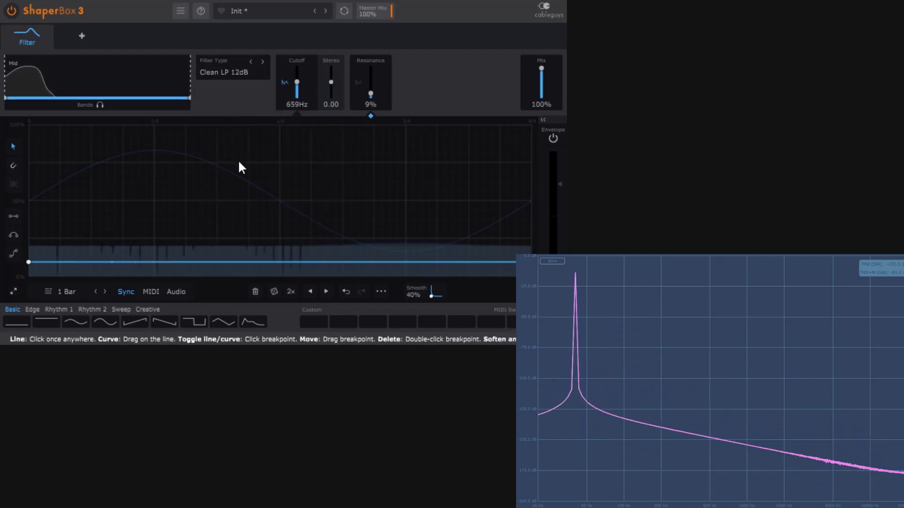
pyautogui.click(230, 74)
pyautogui.click(230, 121)
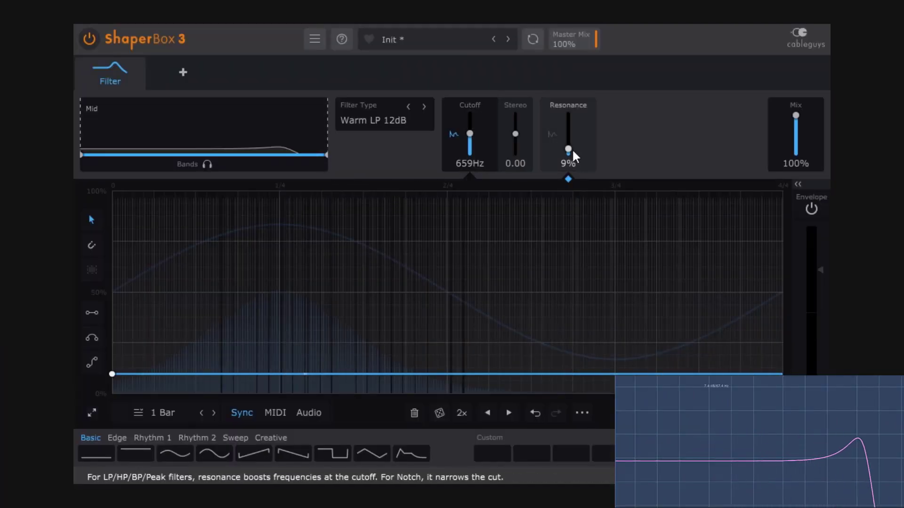
# Lower the resonance to 2% and change the filter type to Clean HP 6dB.
pyautogui.moveTo(573, 155); pyautogui.dragTo(572, 190)
pyautogui.click(394, 120)
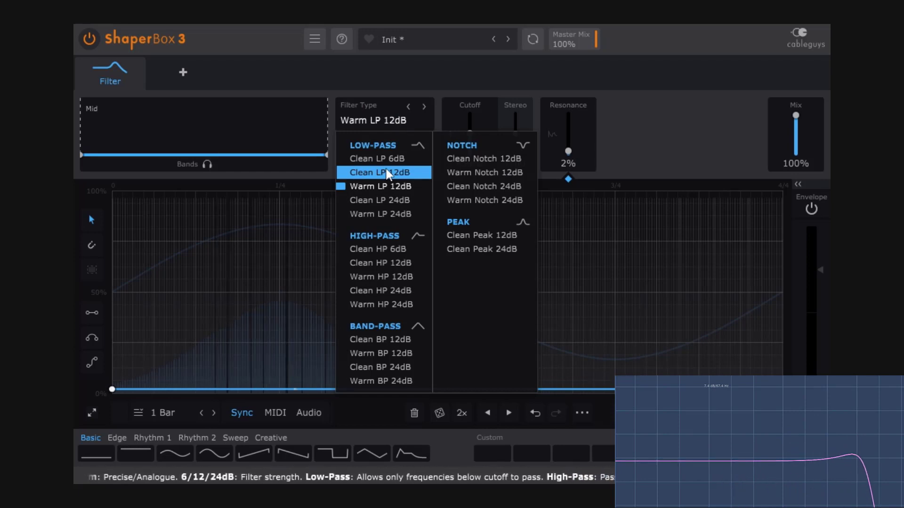
pyautogui.click(383, 250)
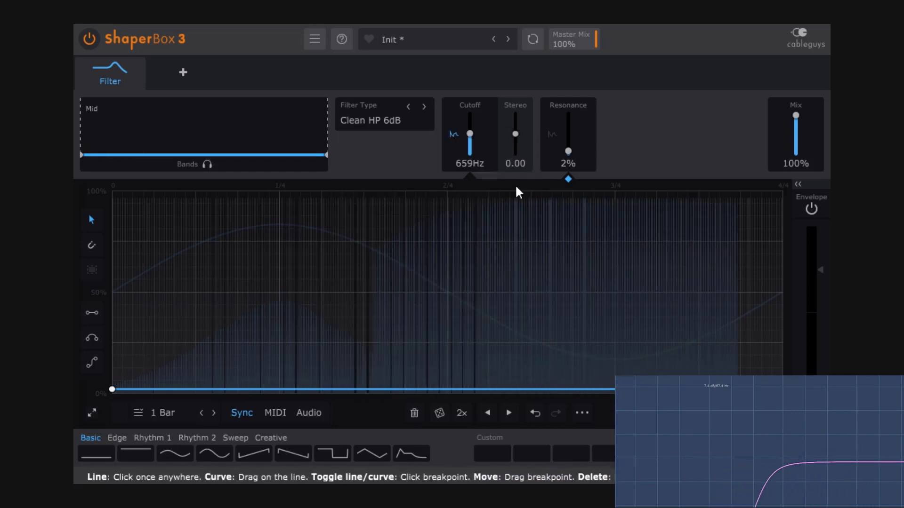
# Raise the resonance to 16% and switch the filter type through Clean HP 12dB, Clean HP 24dB and Warm HP 12dB.
pyautogui.moveTo(565, 151); pyautogui.dragTo(567, 146)
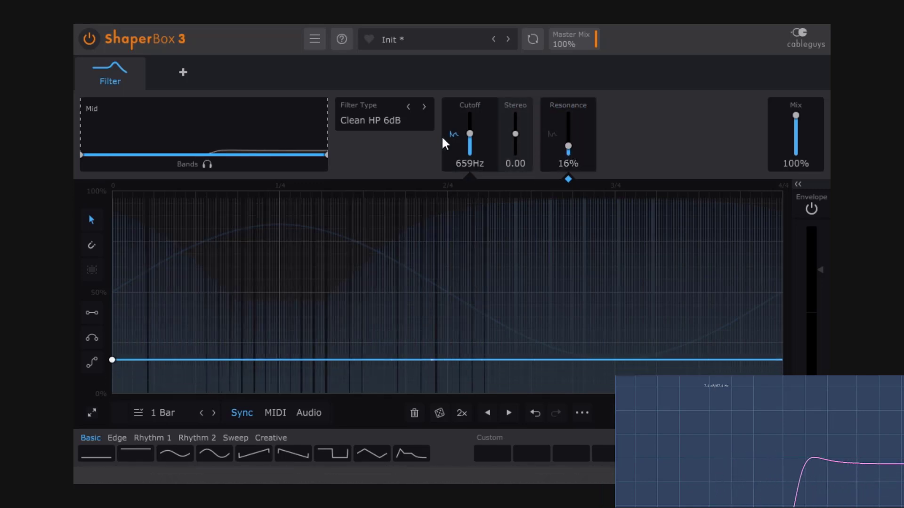
pyautogui.click(388, 121)
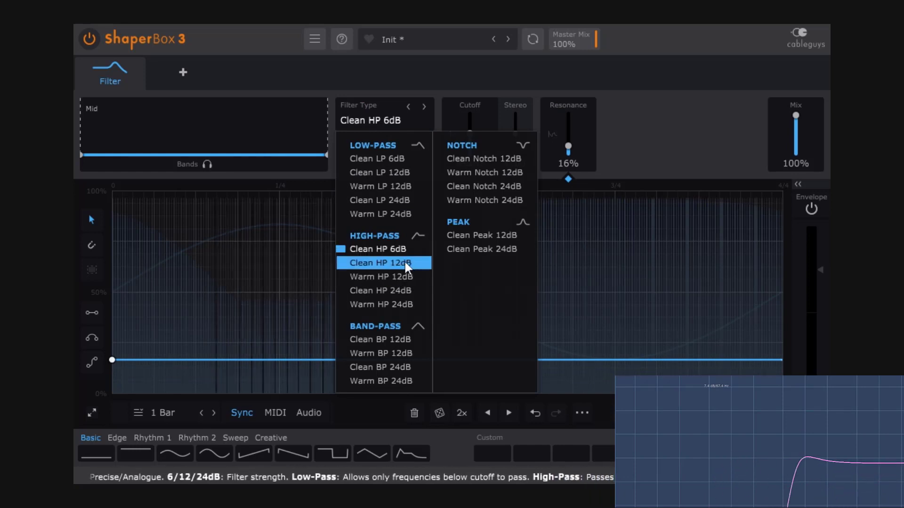
pyautogui.click(404, 262)
pyautogui.click(386, 120)
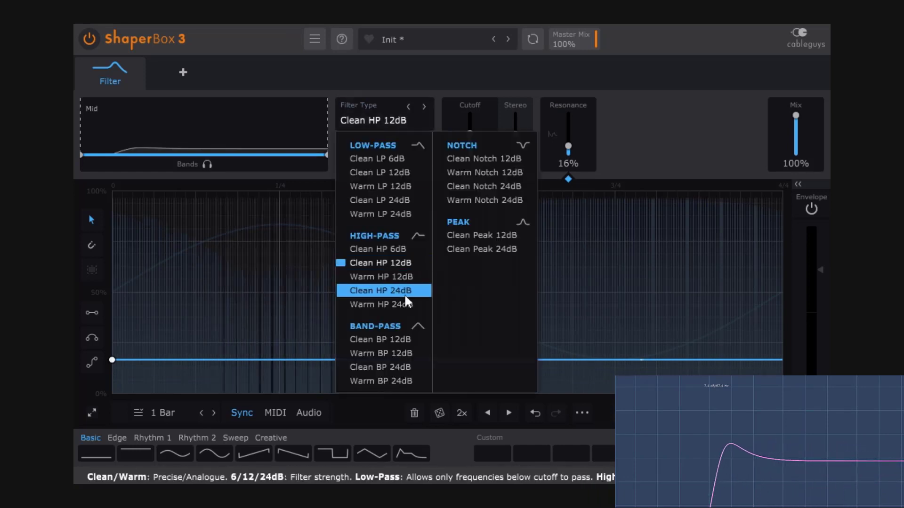
pyautogui.click(403, 290)
pyautogui.click(379, 118)
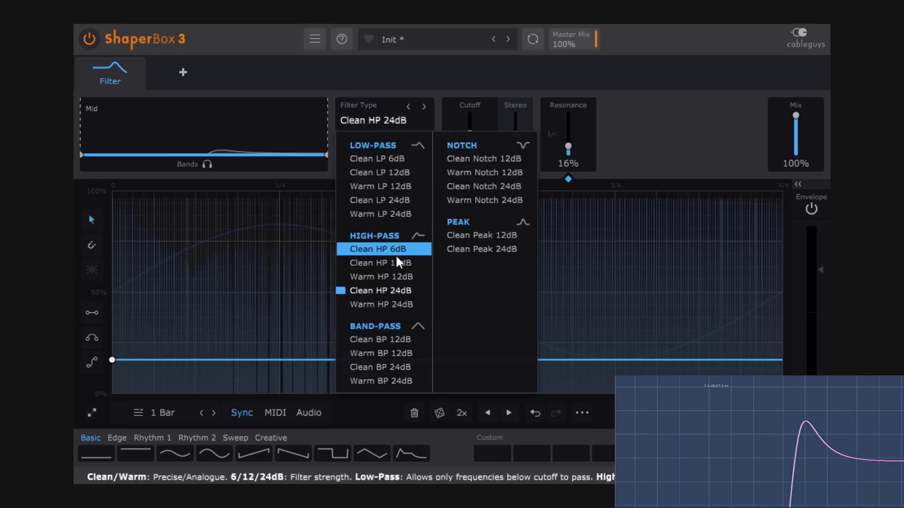
pyautogui.click(400, 273)
# Change the filter type to the band-pass Warm BP 12dB.
pyautogui.click(384, 120)
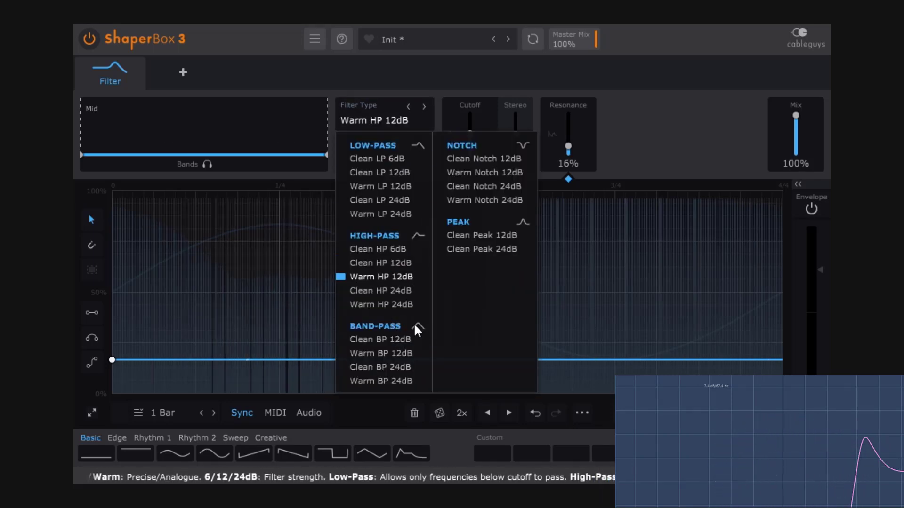
pyautogui.click(392, 354)
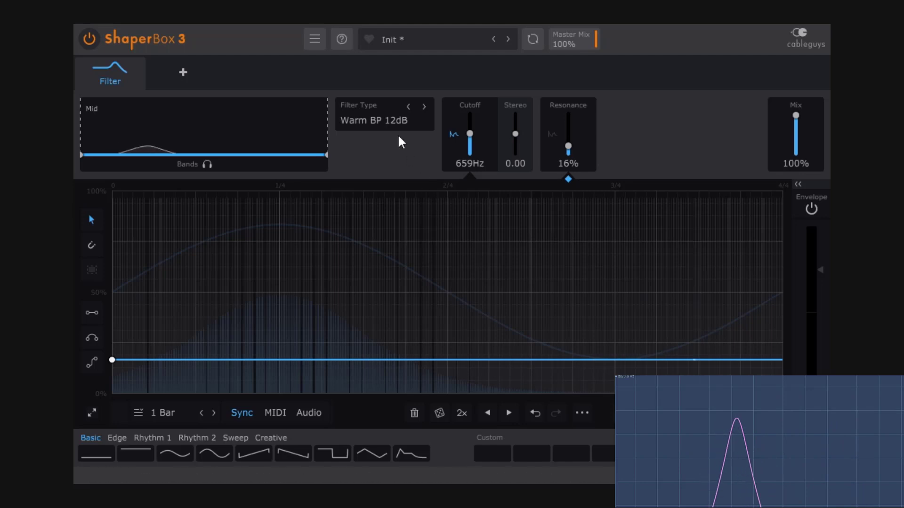
pyautogui.click(387, 118)
pyautogui.click(622, 186)
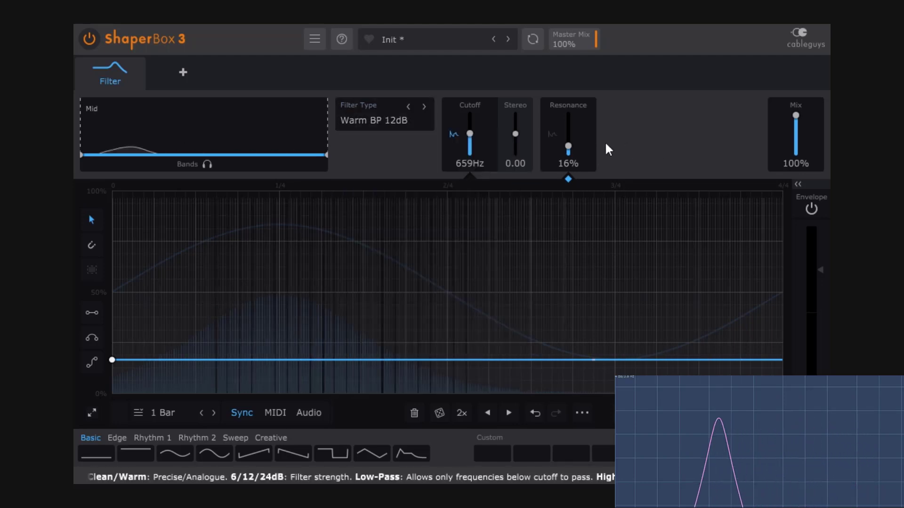
# Shift the band-pass filter's cutoff to 571 Hz and reduce the resonance to 13%.
pyautogui.click(469, 134)
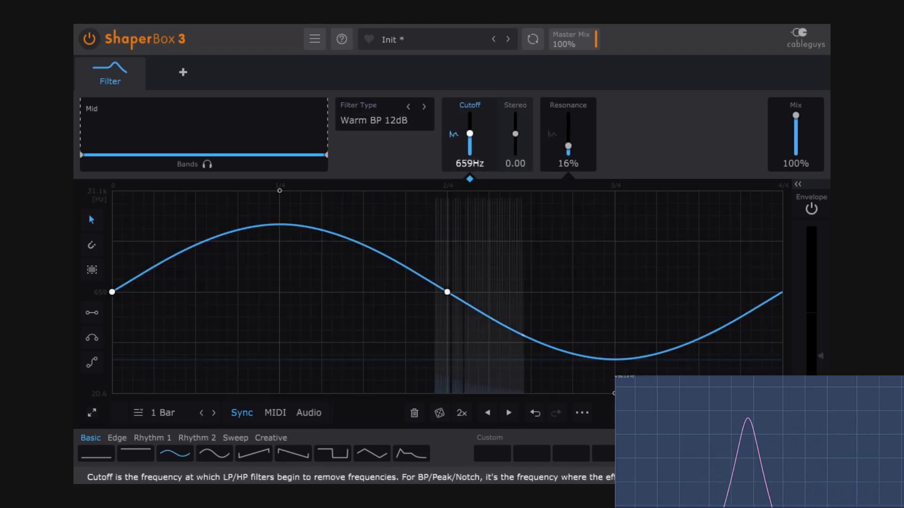
pyautogui.moveTo(470, 139)
pyautogui.mouseDown()
pyautogui.moveTo(470, 126)
pyautogui.moveTo(469, 134)
pyautogui.mouseUp()
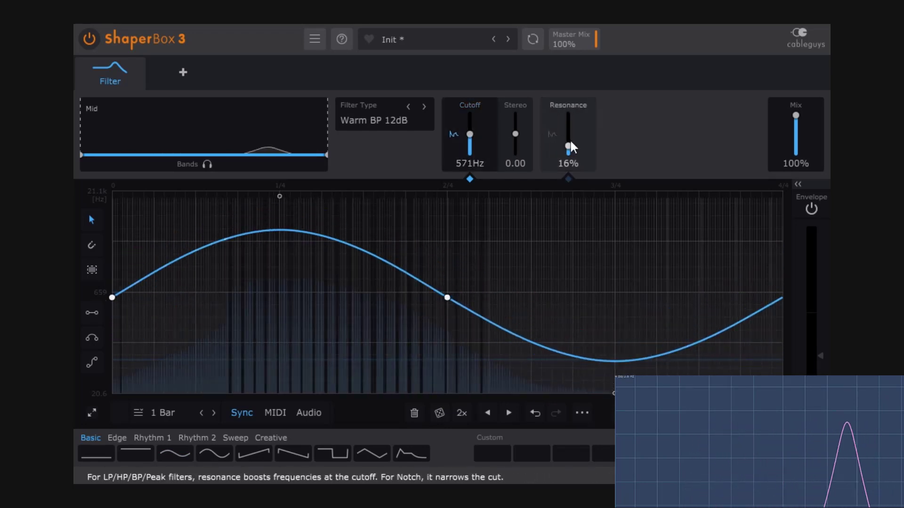
pyautogui.moveTo(570, 144)
pyautogui.mouseDown()
pyautogui.moveTo(568, 133)
pyautogui.moveTo(568, 147)
pyautogui.mouseUp()
# Try the Clean Notch 12dB and Clean Notch 24dB filter types while sweeping the resonance, leaving it at 2%.
pyautogui.click(374, 120)
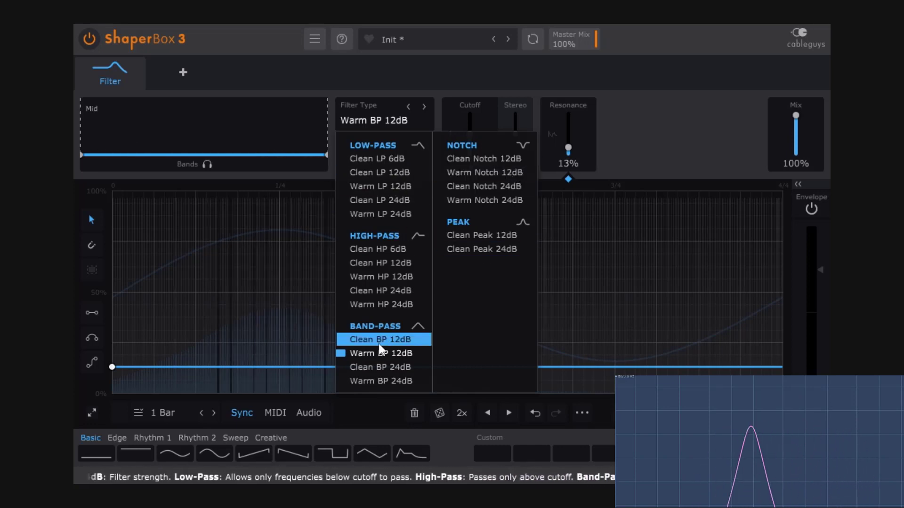
pyautogui.click(496, 159)
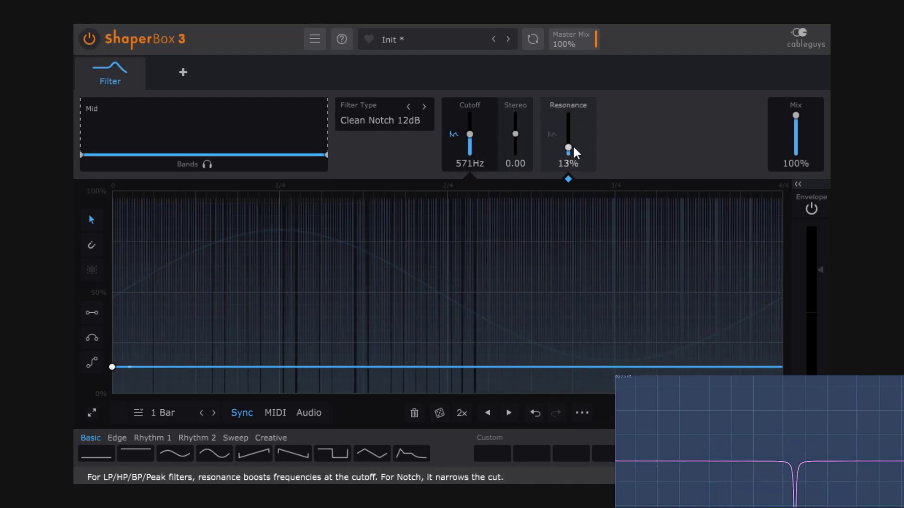
pyautogui.moveTo(569, 147)
pyautogui.mouseDown()
pyautogui.moveTo(569, 125)
pyautogui.moveTo(569, 144)
pyautogui.mouseUp()
pyautogui.moveTo(568, 143)
pyautogui.mouseDown()
pyautogui.moveTo(568, 119)
pyautogui.moveTo(568, 150)
pyautogui.mouseUp()
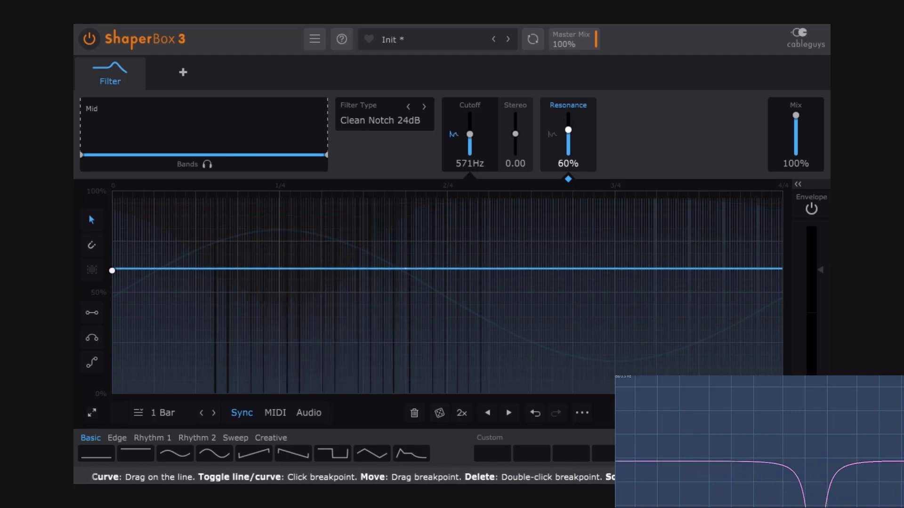
# Change the filter type to Clean Peak 12dB.
pyautogui.click(374, 120)
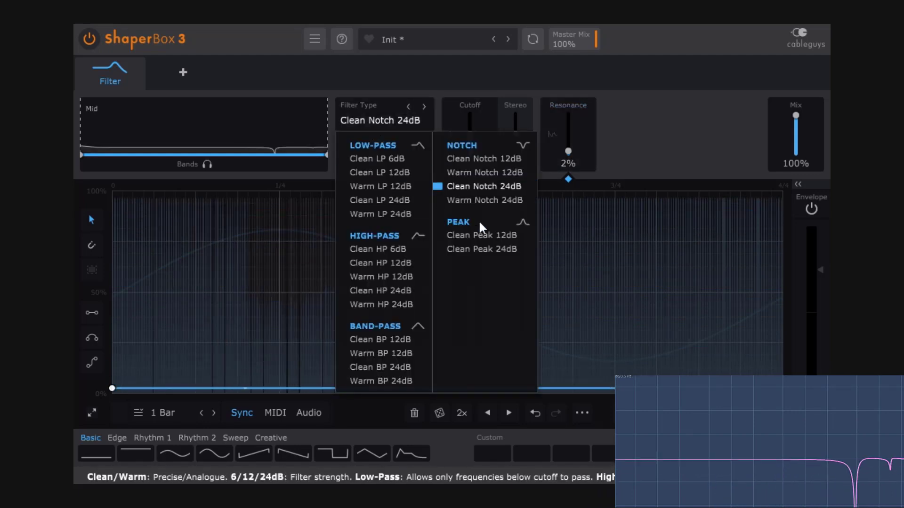
pyautogui.click(486, 235)
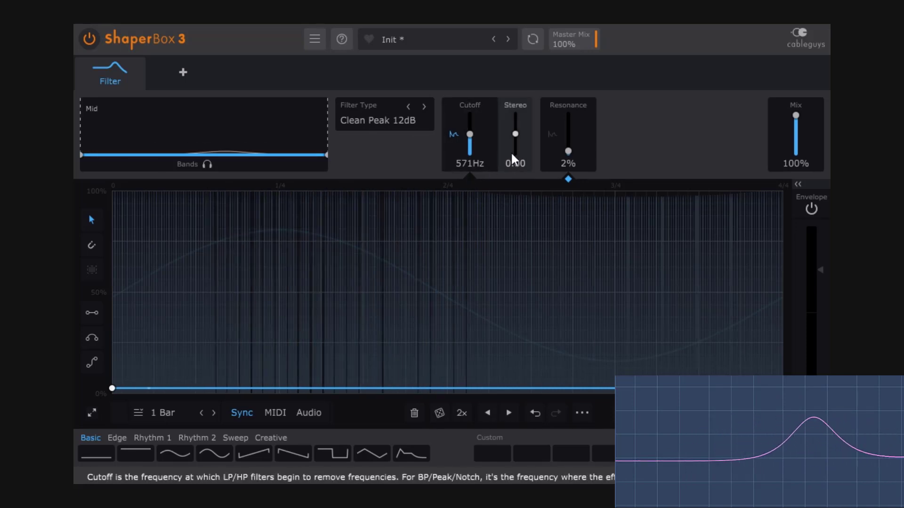
# Lower the peak filter's resonance to 0%, change the filter type to Clean Peak 24dB and try its resonance control.
pyautogui.moveTo(566, 151)
pyautogui.mouseDown()
pyautogui.moveTo(568, 137)
pyautogui.moveTo(568, 152)
pyautogui.mouseUp()
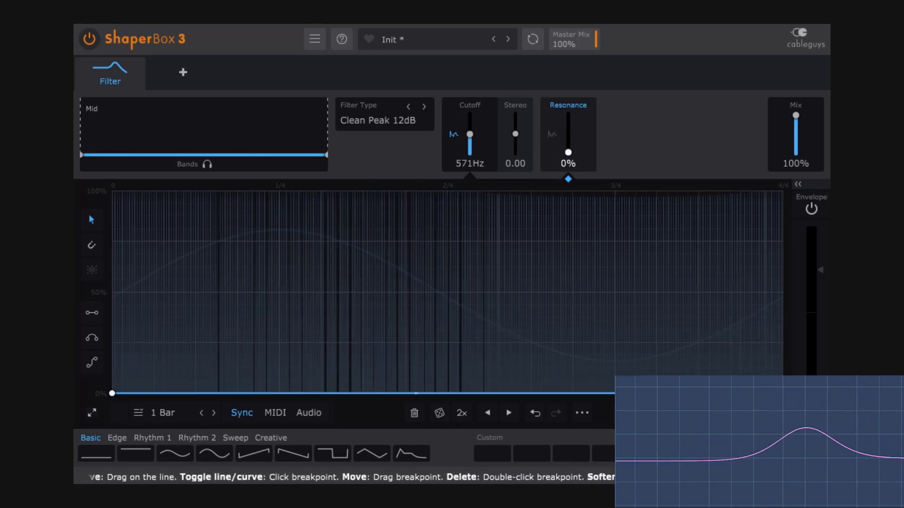
pyautogui.click(392, 119)
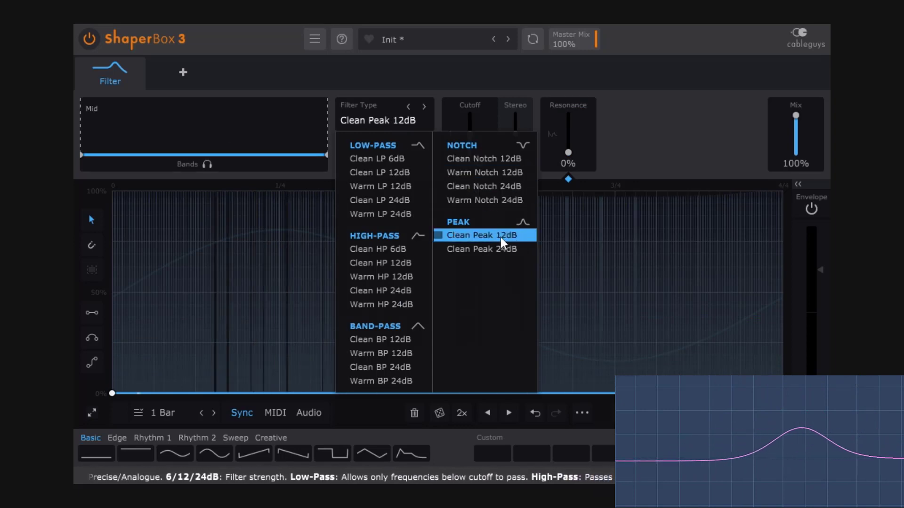
pyautogui.click(504, 248)
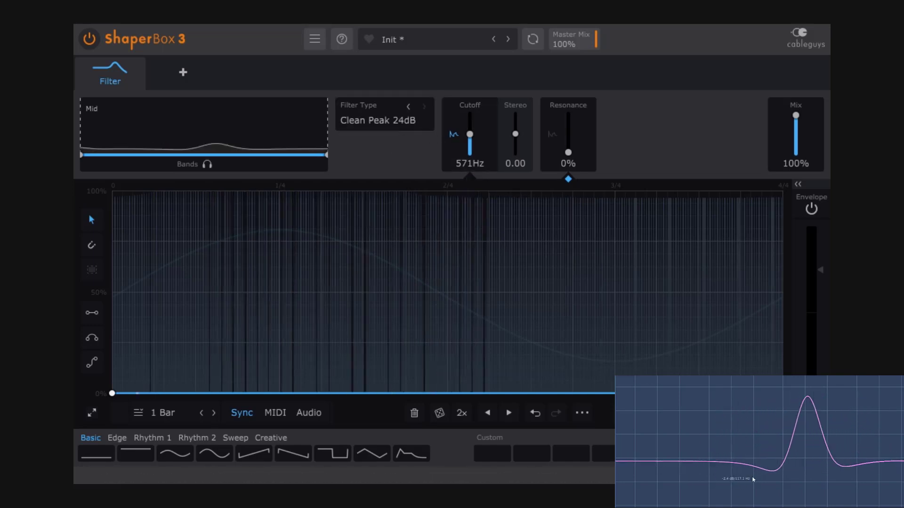
pyautogui.moveTo(568, 152); pyautogui.dragTo(568, 152)
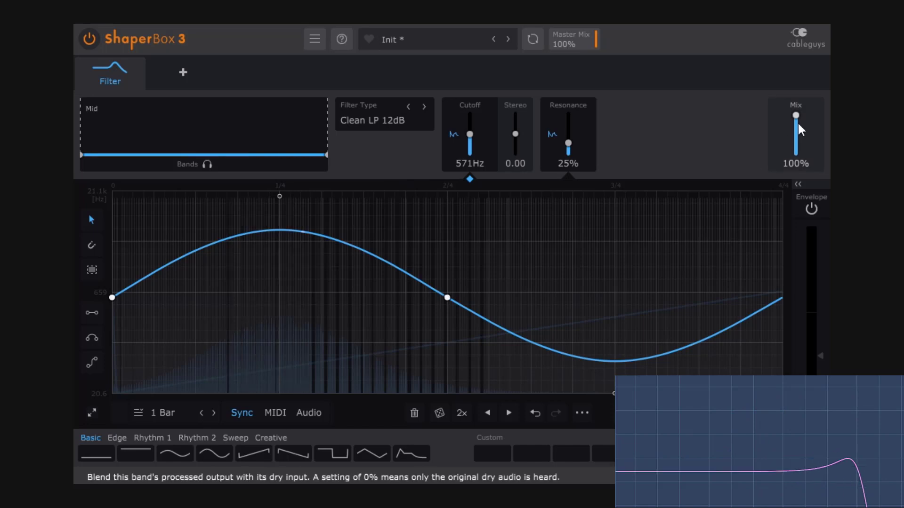
# Try a 37% mix on the Clean LP 12dB filter and reset the mix to 100%.
pyautogui.moveTo(795, 115); pyautogui.dragTo(796, 138)
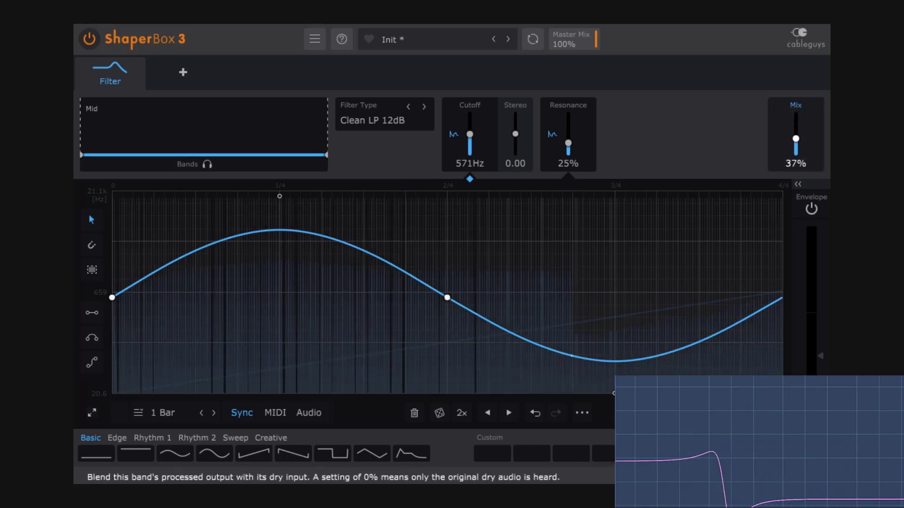
pyautogui.doubleClick(795, 128)
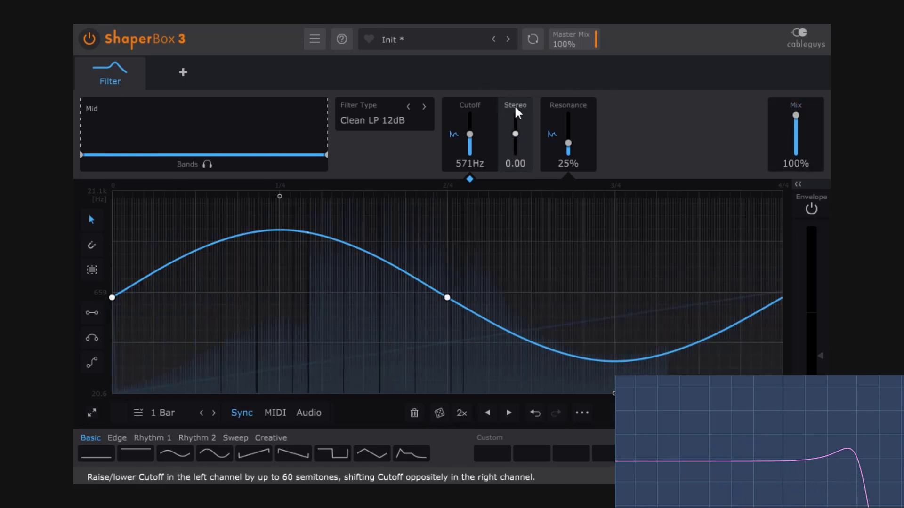
# Try negative and positive stereo offsets on the cutoff, between -60.0 and 60.0, and reset the offset to 0.00.
pyautogui.moveTo(515, 134); pyautogui.dragTo(515, 154)
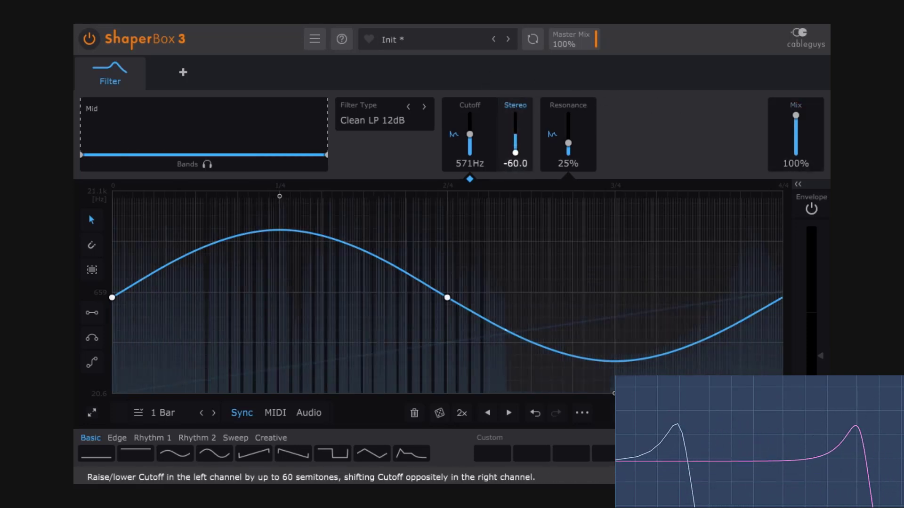
pyautogui.doubleClick(515, 135)
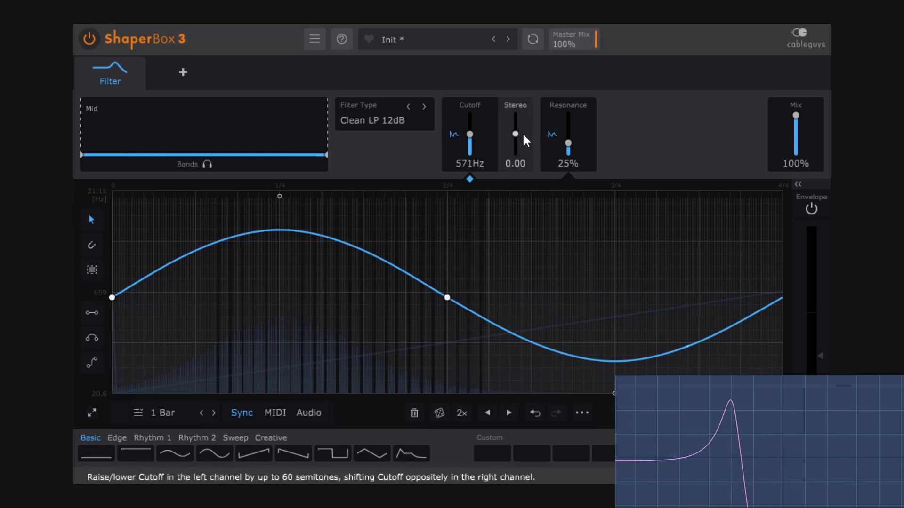
pyautogui.moveTo(515, 134); pyautogui.dragTo(515, 122)
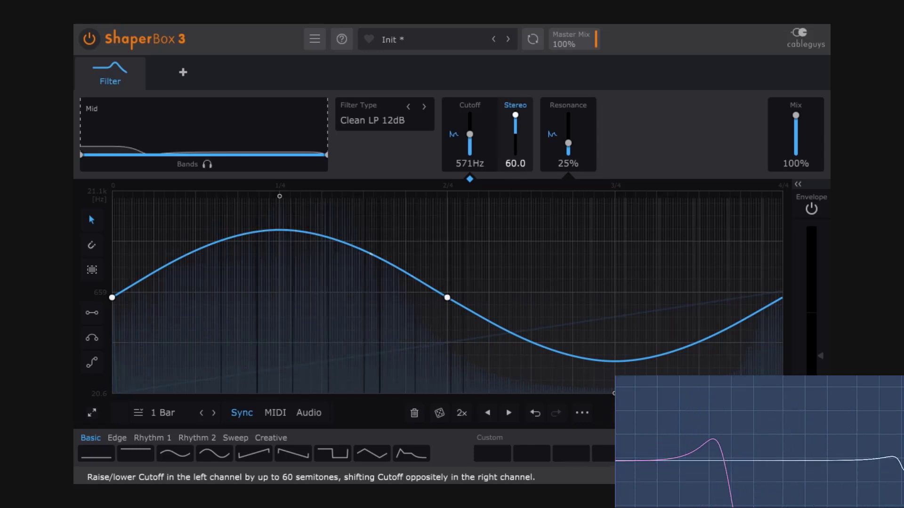
pyautogui.moveTo(515, 117); pyautogui.dragTo(515, 118)
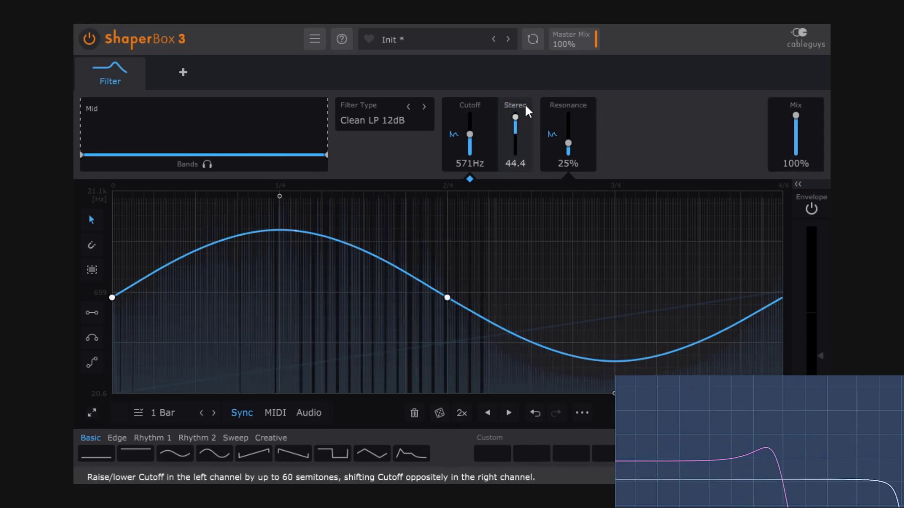
pyautogui.moveTo(515, 117); pyautogui.dragTo(515, 151)
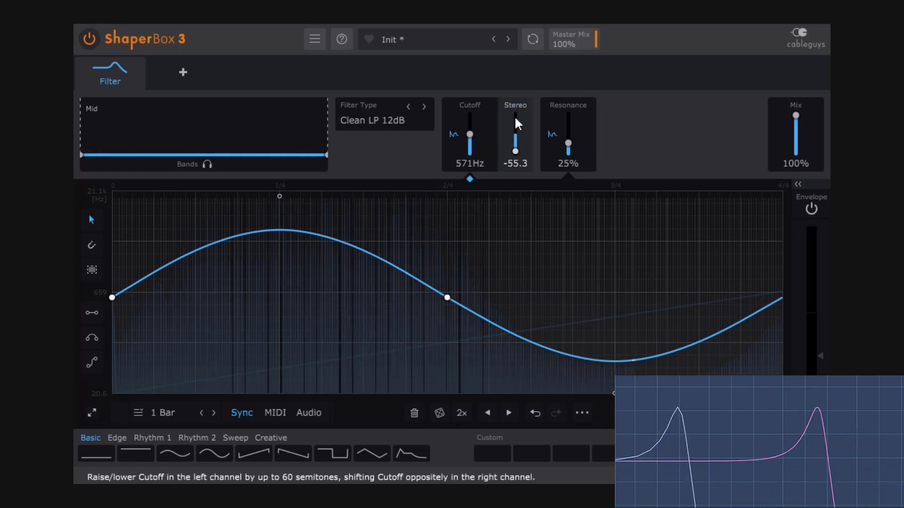
pyautogui.doubleClick(515, 150)
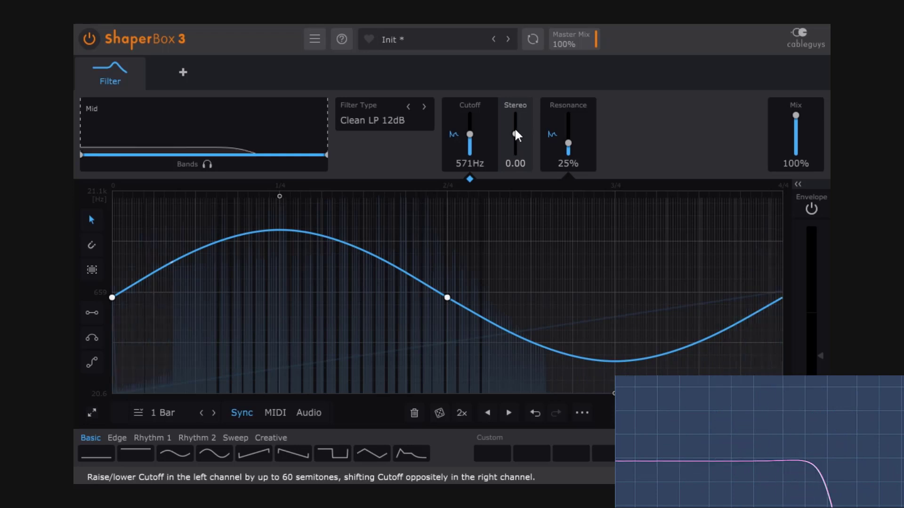
# Widen the cutoff's stereo offset from -2.90 to -60.0 and return it to 0.00.
pyautogui.moveTo(516, 140); pyautogui.dragTo(517, 138)
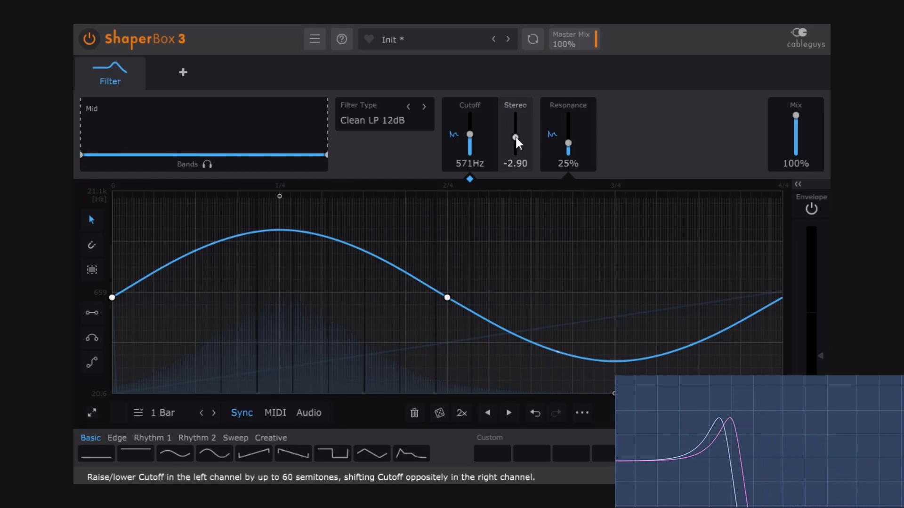
pyautogui.moveTo(515, 137); pyautogui.dragTo(517, 147)
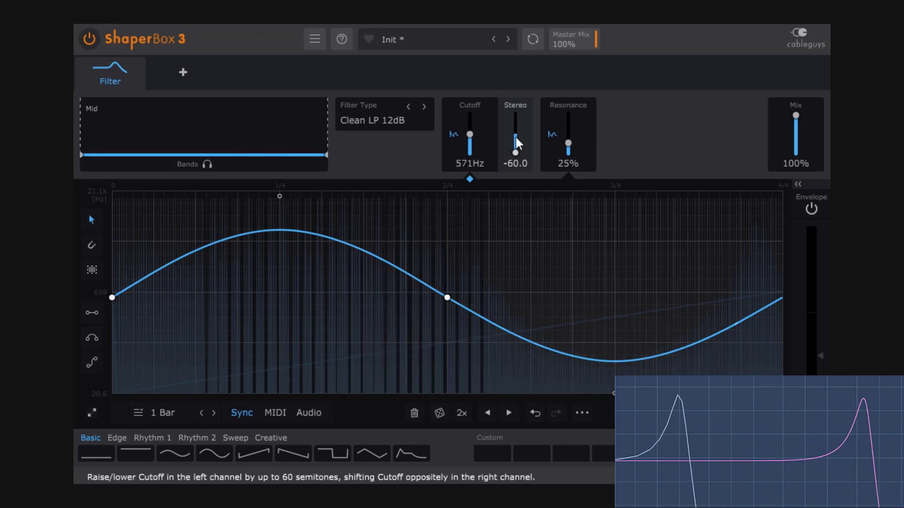
pyautogui.moveTo(511, 146)
pyautogui.mouseDown()
pyautogui.moveTo(516, 115)
pyautogui.moveTo(516, 151)
pyautogui.moveTo(515, 115)
pyautogui.moveTo(515, 134)
pyautogui.mouseUp()
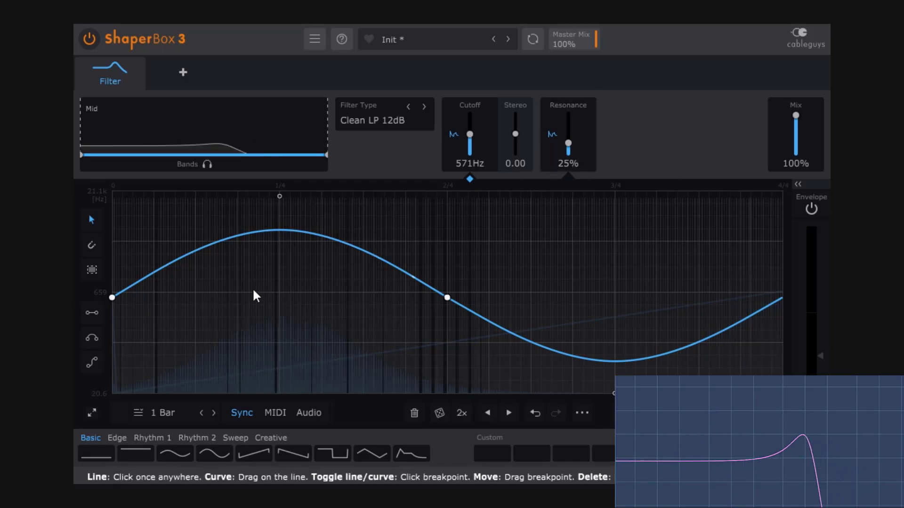
pyautogui.click(574, 118)
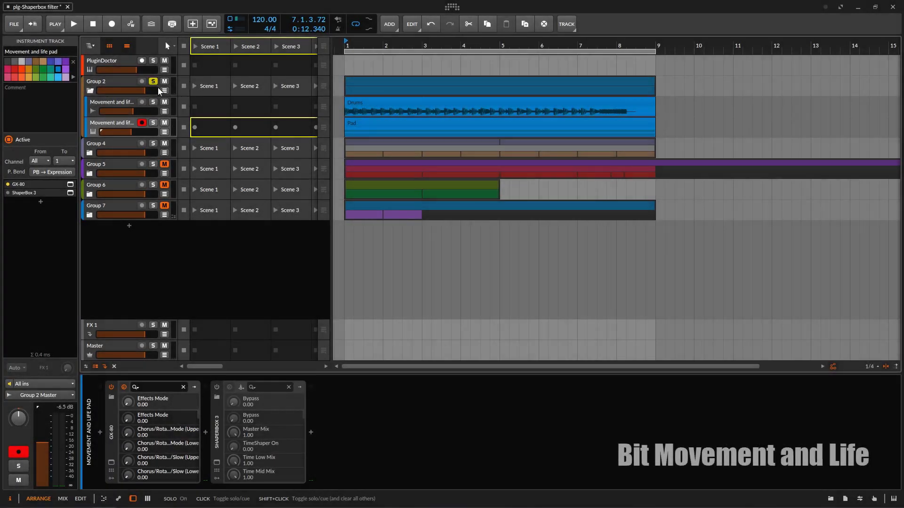
# In the DAW project, solo the drums track inside Group 2, play it back and lower its volume slightly.
pyautogui.click(154, 103)
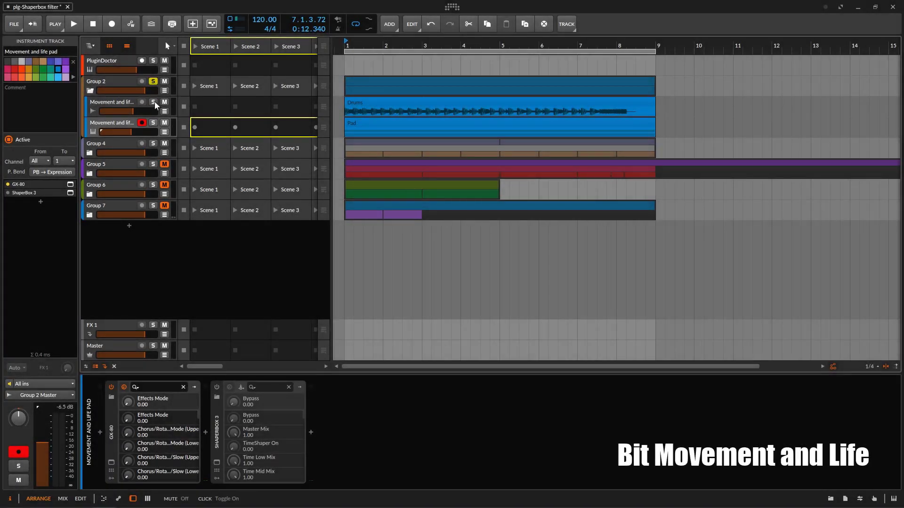
pyautogui.press('space')
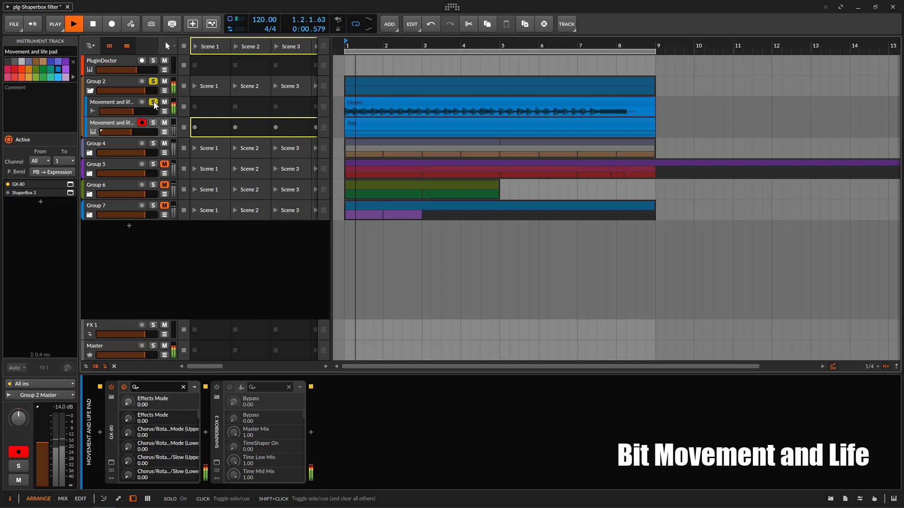
pyautogui.moveTo(133, 112); pyautogui.dragTo(132, 111)
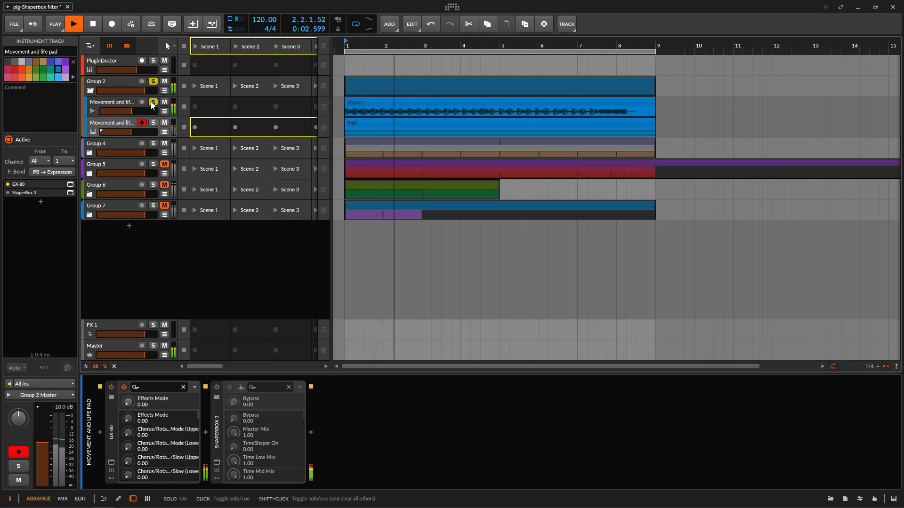
pyautogui.press('space')
# Listen to the Movement and life pad track soloed, unsolo it to hear it with the drums, and stop playback.
pyautogui.click(153, 122)
pyautogui.press('space')
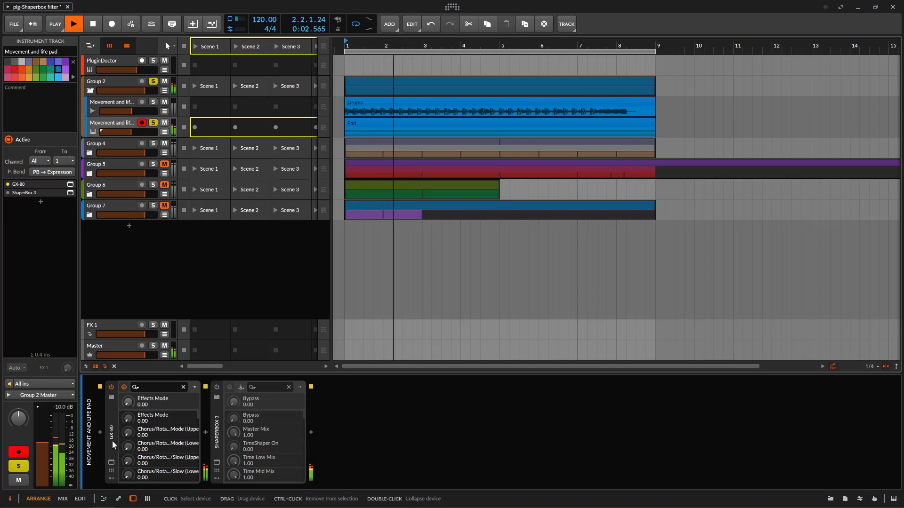
pyautogui.click(154, 123)
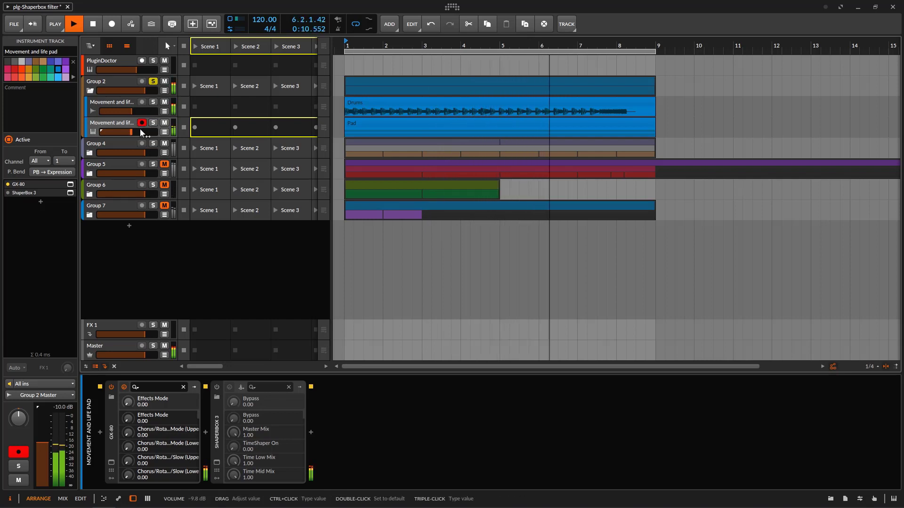
pyautogui.click(141, 123)
pyautogui.press('space')
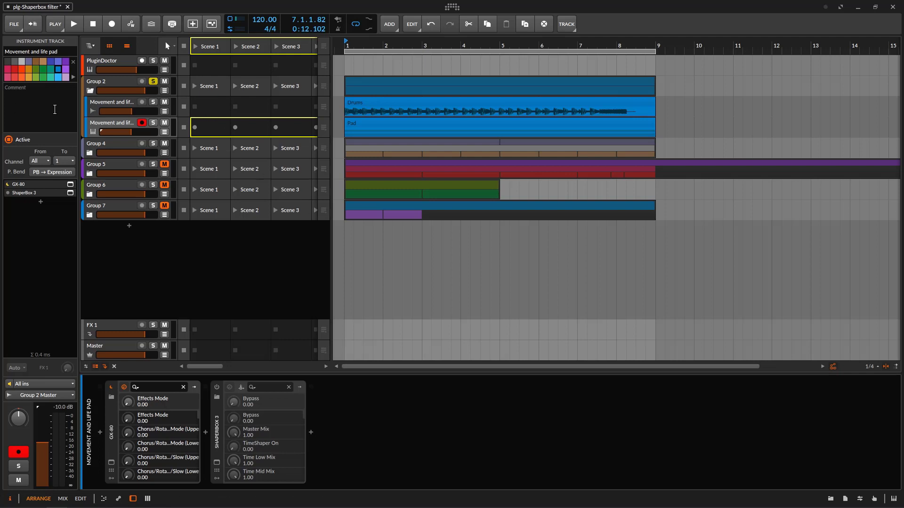
# Solo the Movement and life pad track again and play it without the drums.
pyautogui.click(153, 123)
pyautogui.press('space')
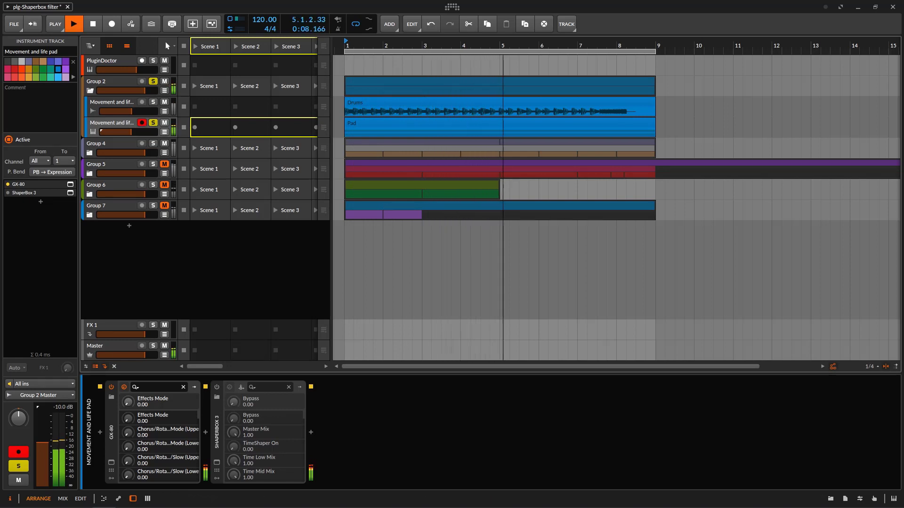
pyautogui.press('space')
# Enable ShaperBox 3 on the pad track, open its window and set the cutoff LFO length to 1/4.
pyautogui.click(217, 387)
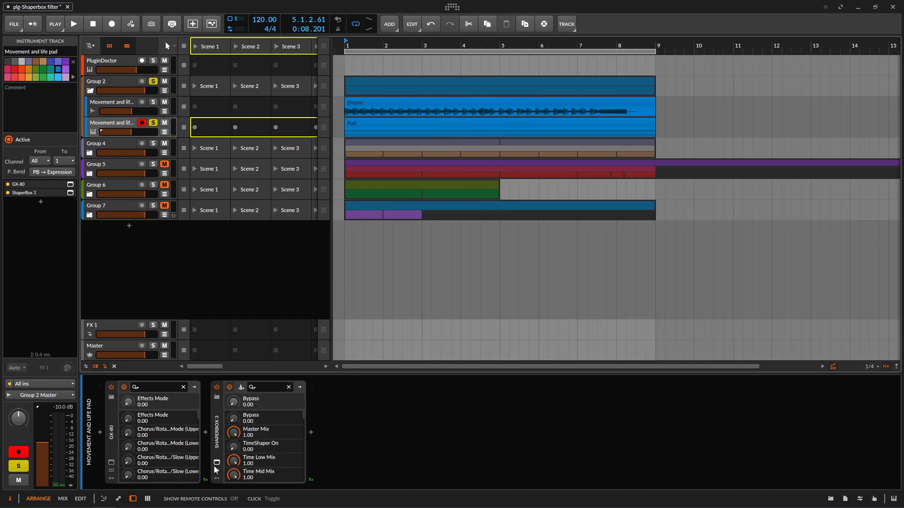
pyautogui.click(216, 462)
pyautogui.click(304, 242)
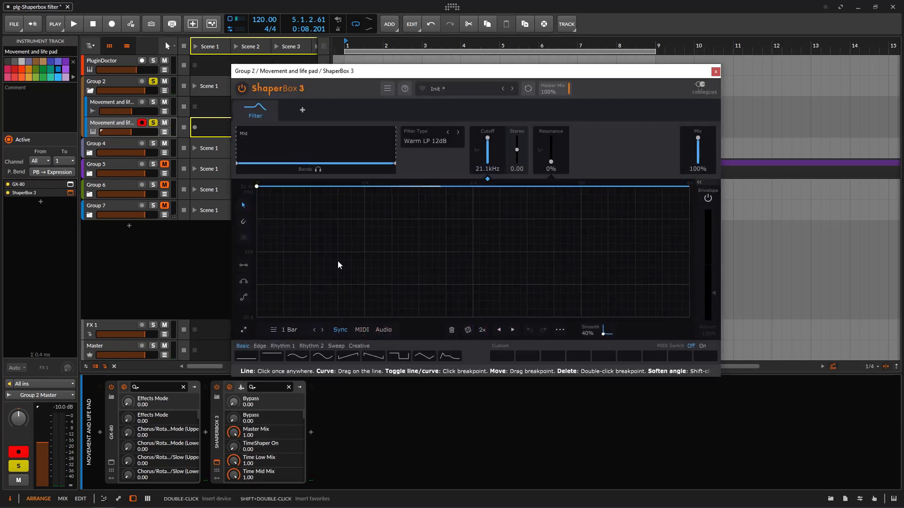
pyautogui.click(300, 330)
pyautogui.click(333, 400)
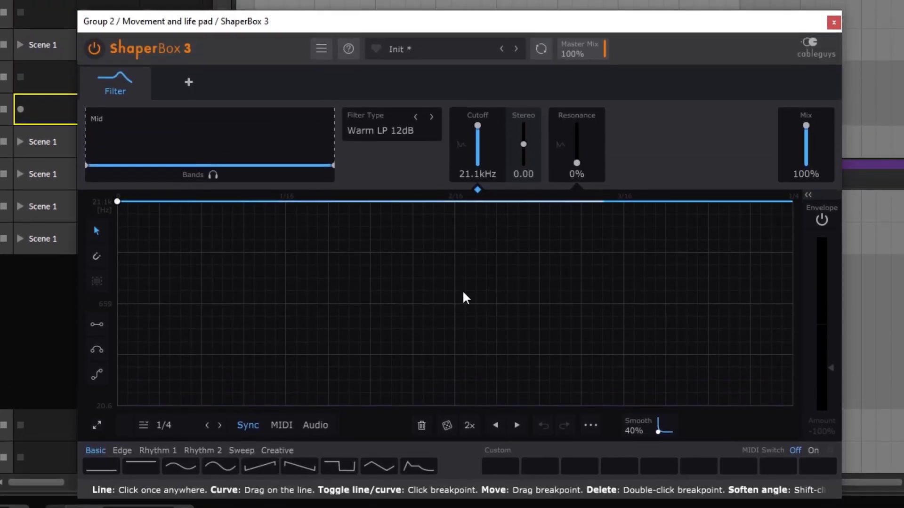
# Apply the gentle sine wave shape to the cutoff during playback and raise its smoothing to 97%.
pyautogui.press('space')
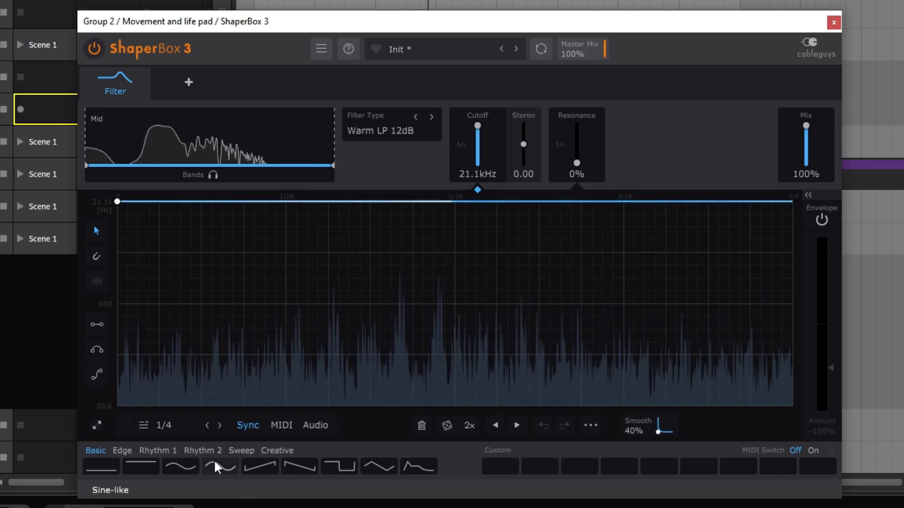
pyautogui.click(191, 465)
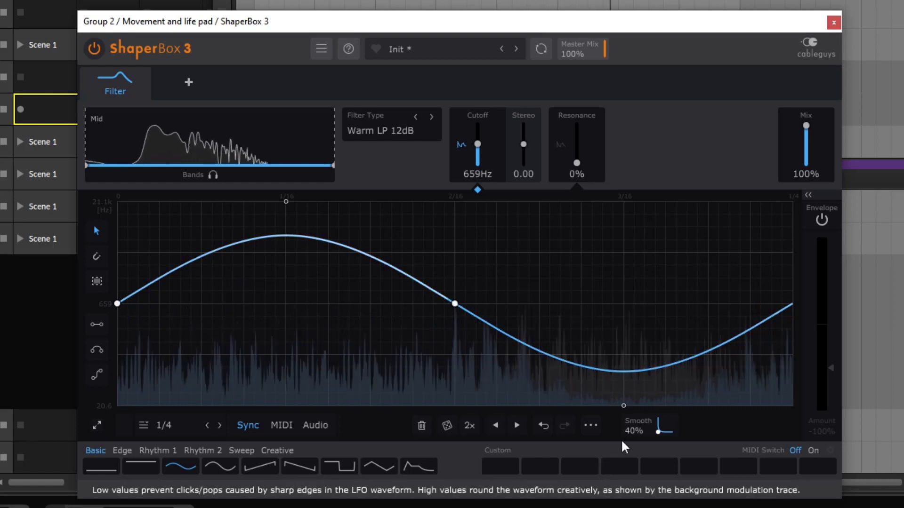
pyautogui.moveTo(645, 430); pyautogui.dragTo(645, 404)
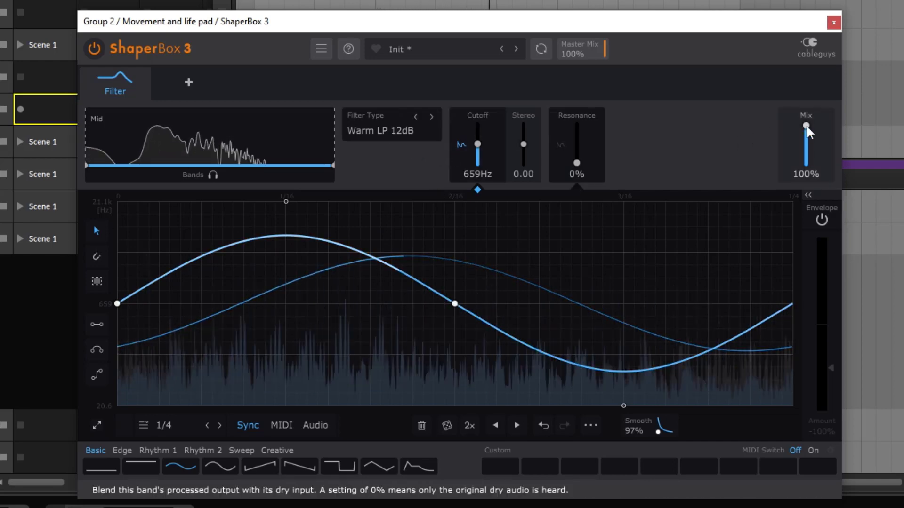
# Set the filter mix to 33%, compare it with the master bypass, and reduce the mix to 23%.
pyautogui.moveTo(805, 125); pyautogui.dragTo(806, 151)
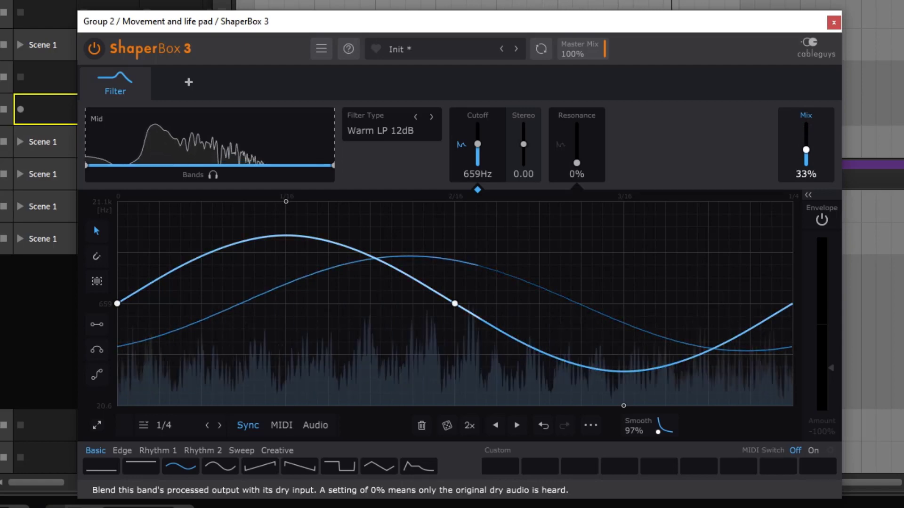
pyautogui.click(94, 49)
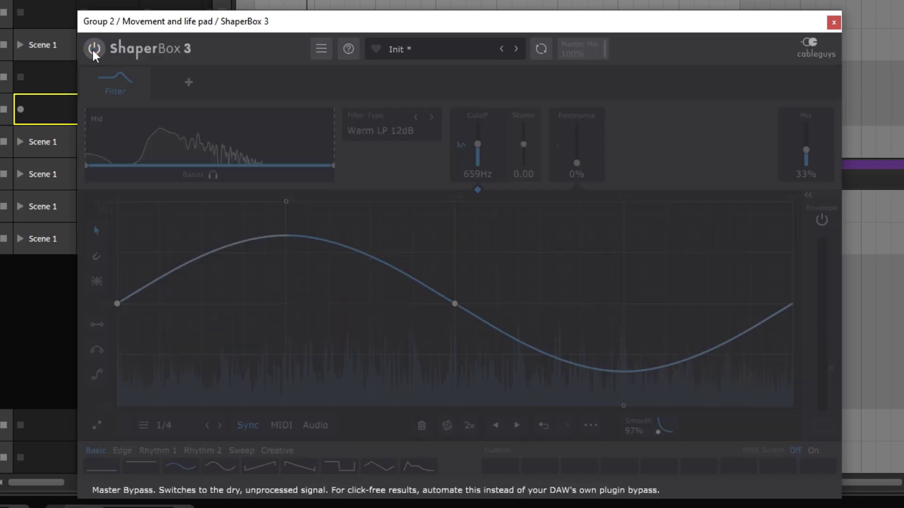
pyautogui.click(93, 49)
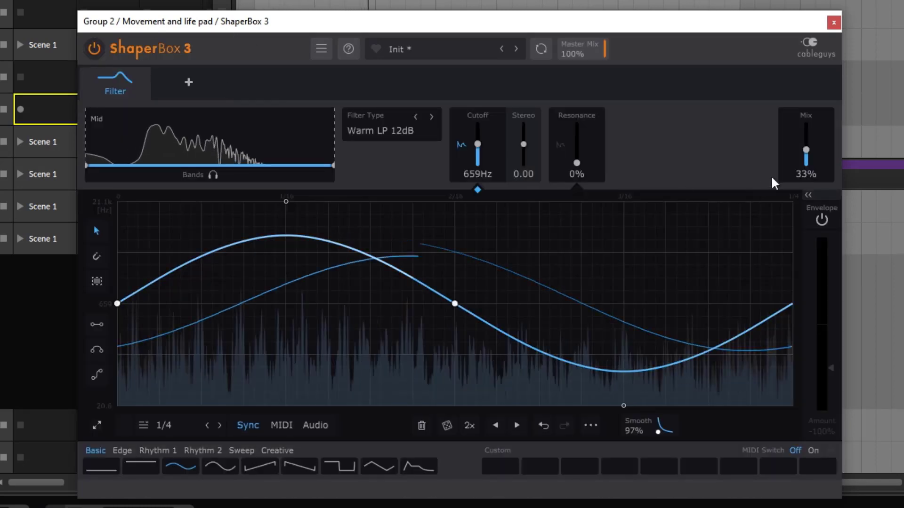
pyautogui.moveTo(805, 150); pyautogui.dragTo(805, 155)
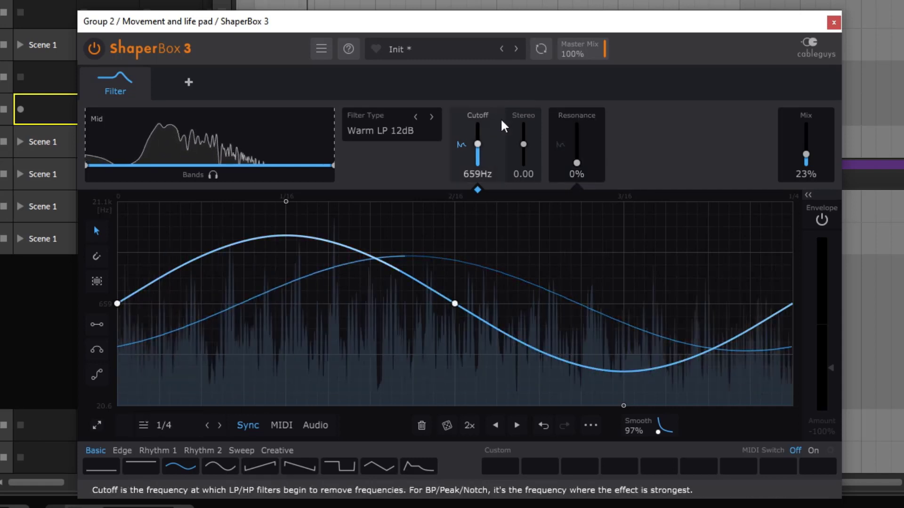
# Apply the rising ramp shape to the filter's resonance LFO.
pyautogui.click(603, 123)
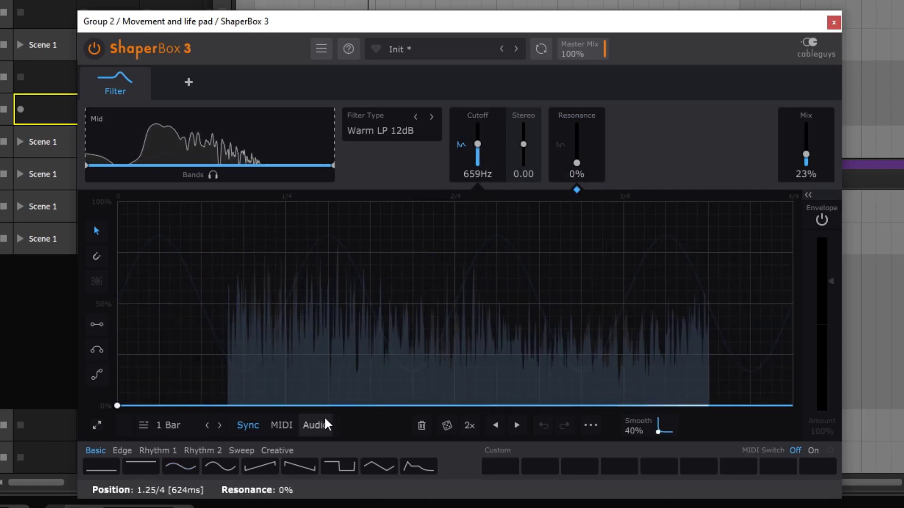
pyautogui.click(269, 467)
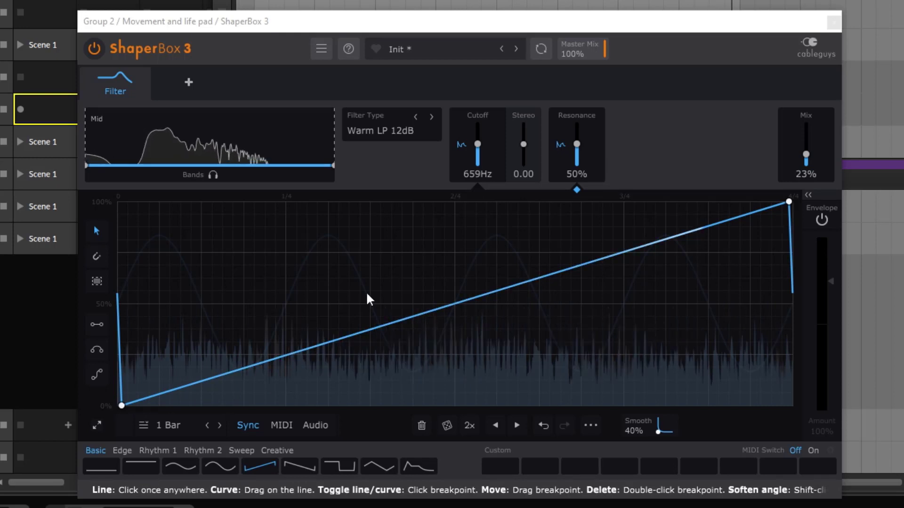
# Set the resonance LFO length to 8 Bars and restart playback to hear the slow rise.
pyautogui.click(170, 428)
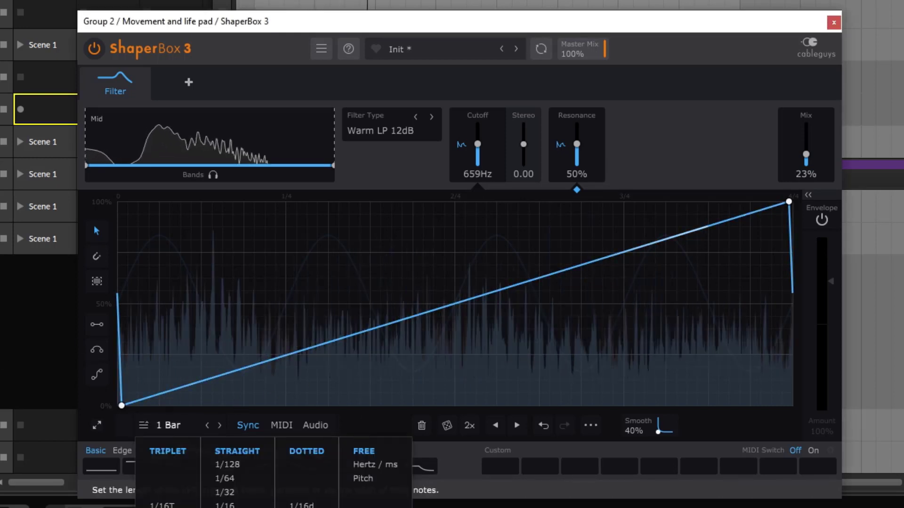
pyautogui.click(228, 507)
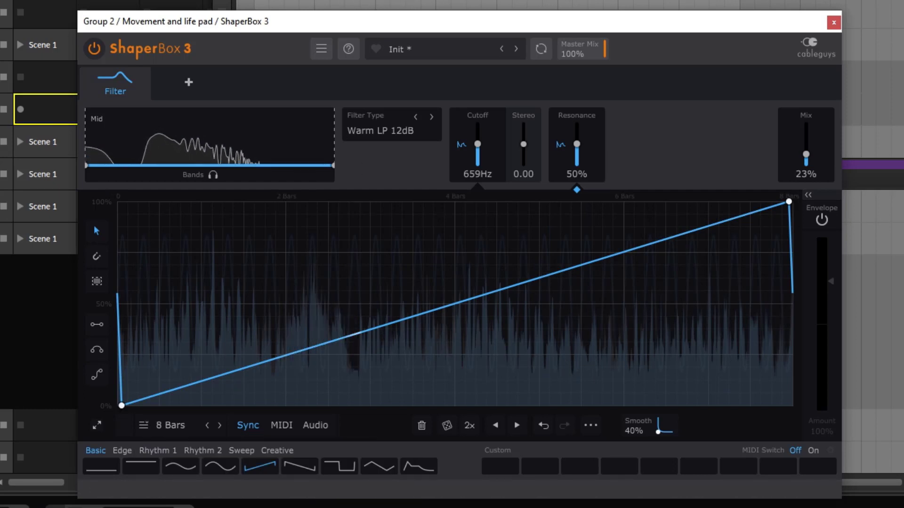
pyautogui.click(471, 1)
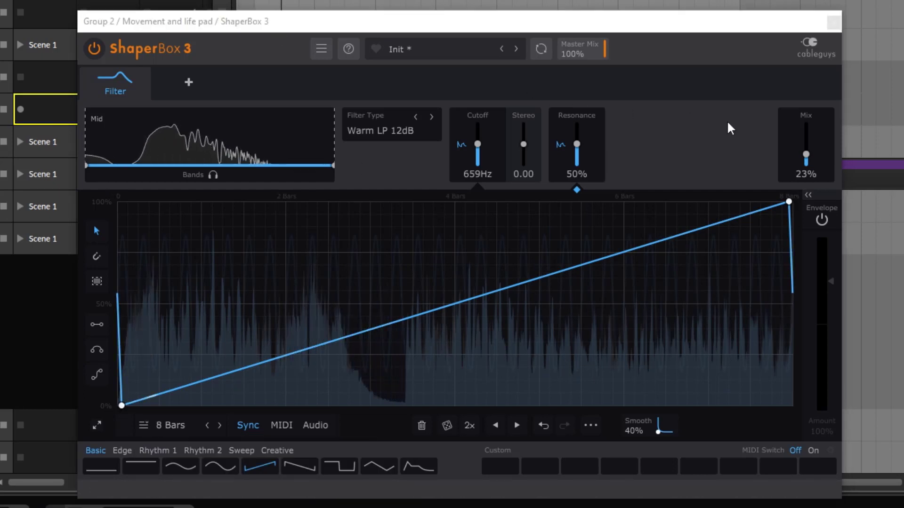
pyautogui.click(592, 135)
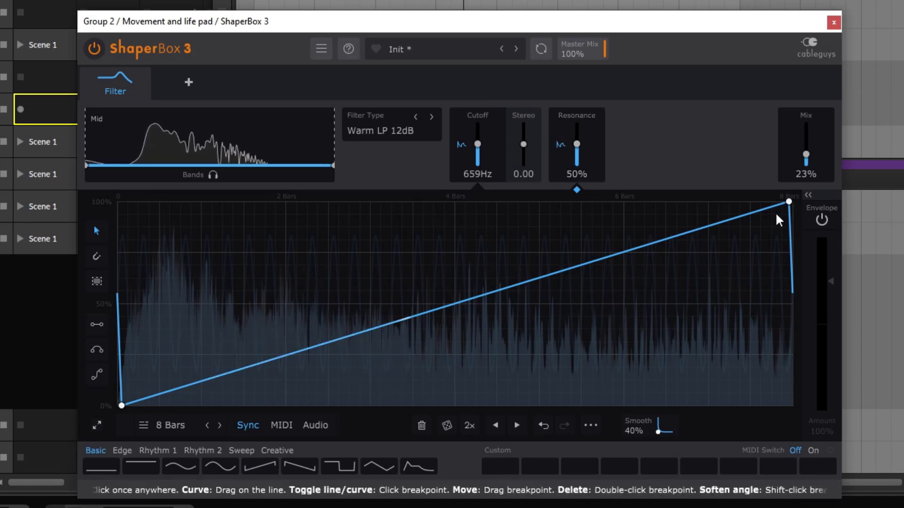
# Lower the resonance ramp's end point to 50% at 8 bars and bend the line into a slowly rising curve.
pyautogui.moveTo(789, 202); pyautogui.dragTo(792, 281)
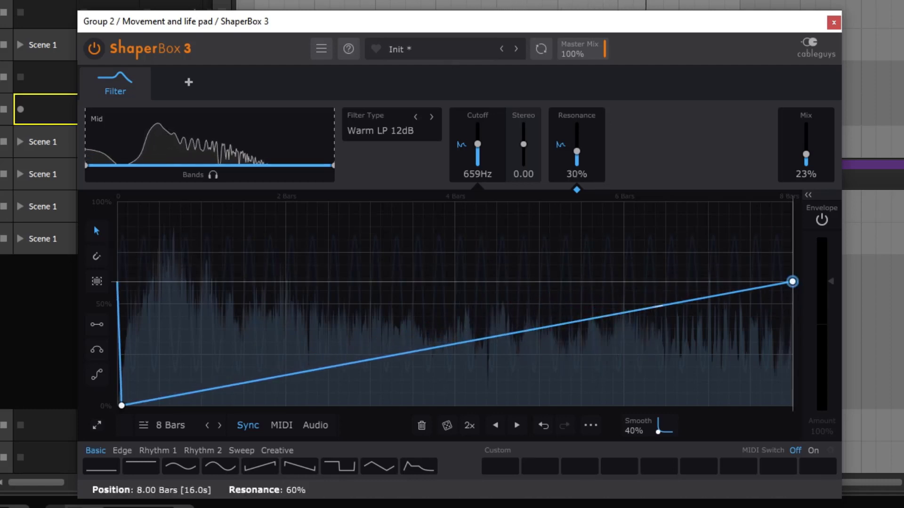
pyautogui.moveTo(792, 282); pyautogui.dragTo(792, 286)
pyautogui.click(451, 347)
pyautogui.moveTo(450, 347); pyautogui.dragTo(460, 399)
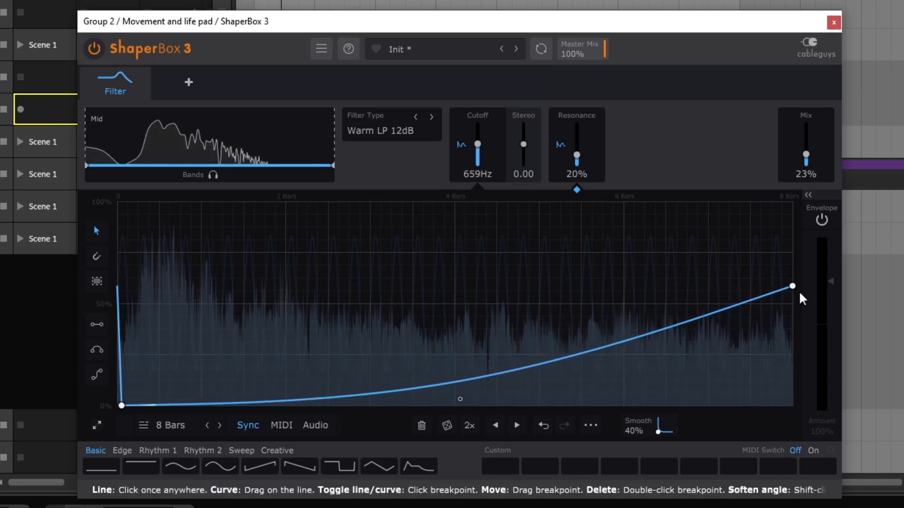
pyautogui.moveTo(792, 285); pyautogui.dragTo(792, 303)
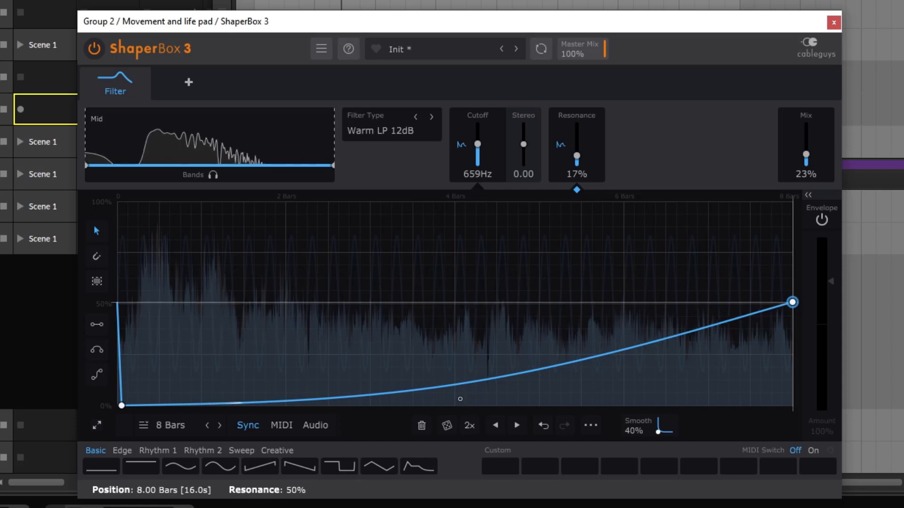
# Display the cutoff LFO, compare the pad's processed and dry sound with the master bypass, and stop playback.
pyautogui.moveTo(398, 26); pyautogui.dragTo(414, 26)
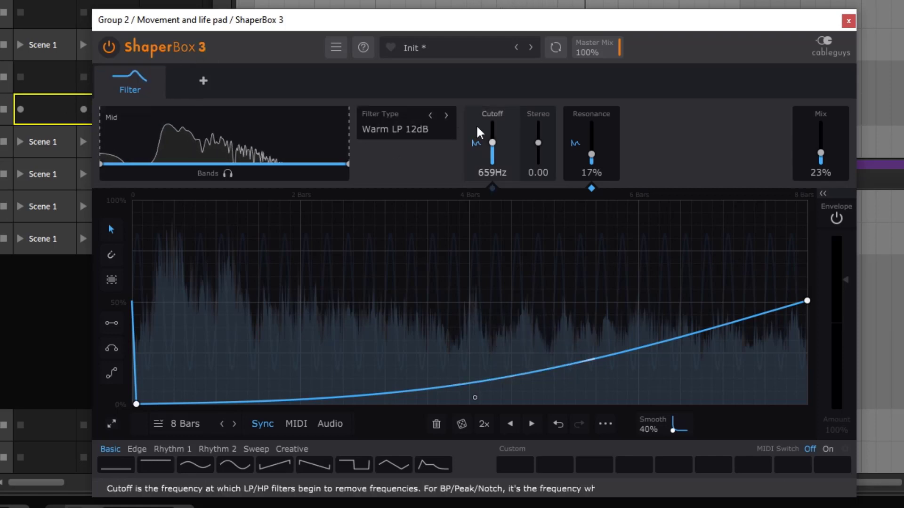
pyautogui.click(501, 123)
pyautogui.moveTo(159, 74)
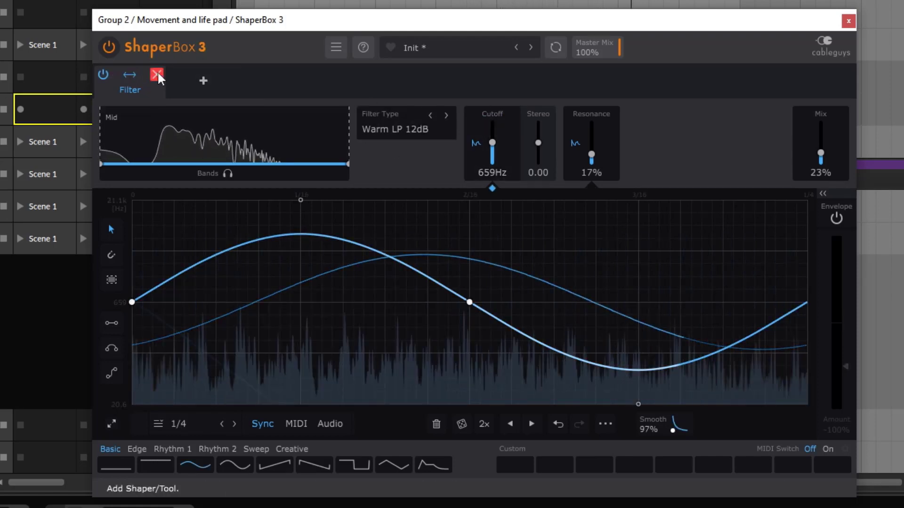
pyautogui.click(109, 47)
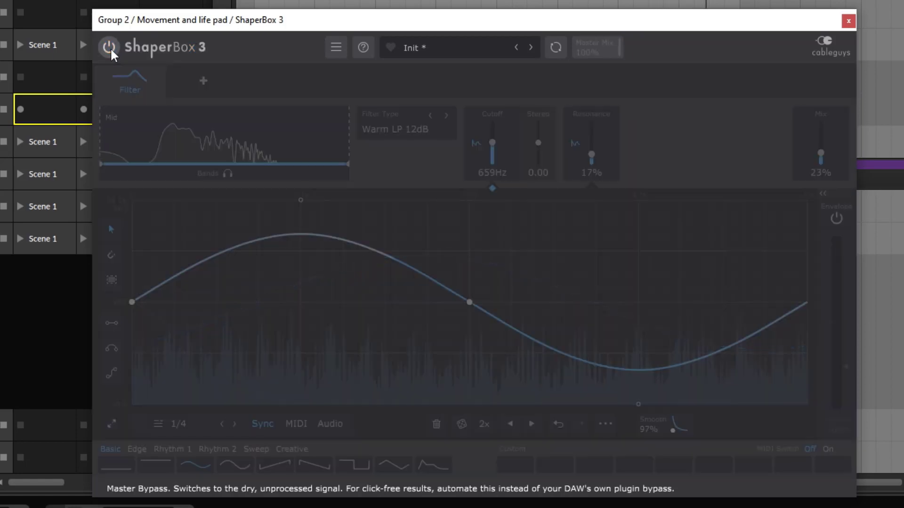
pyautogui.click(109, 47)
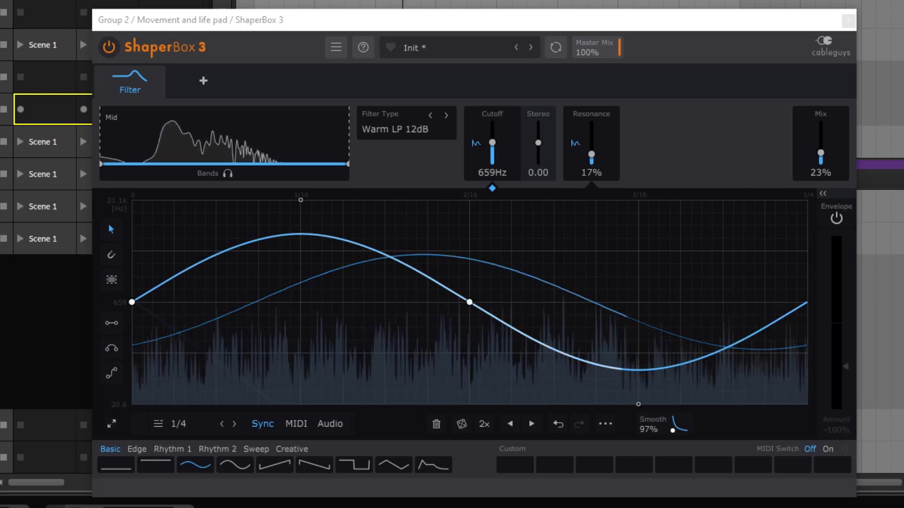
pyautogui.click(109, 47)
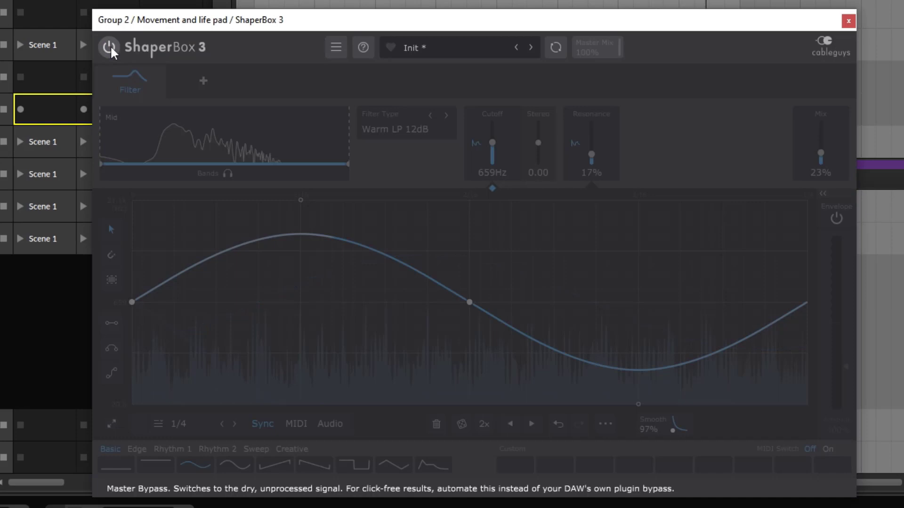
pyautogui.click(53, 1)
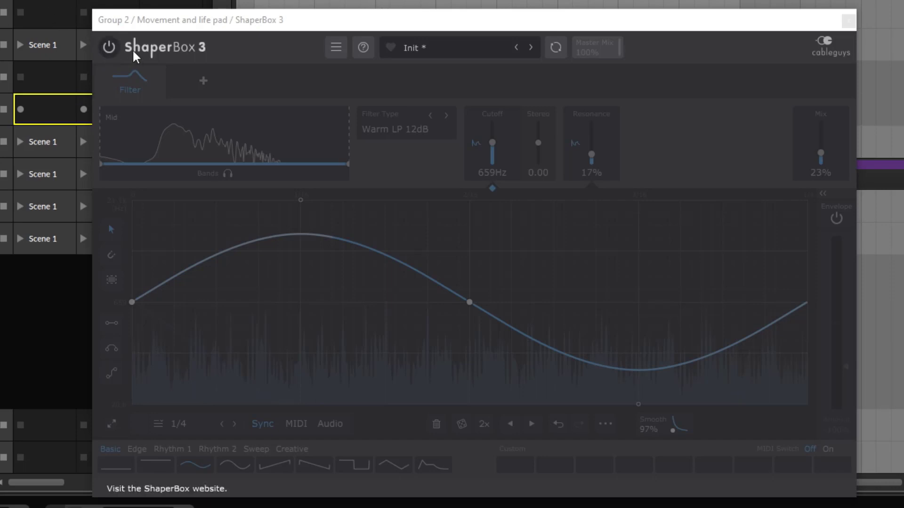
pyautogui.click(109, 47)
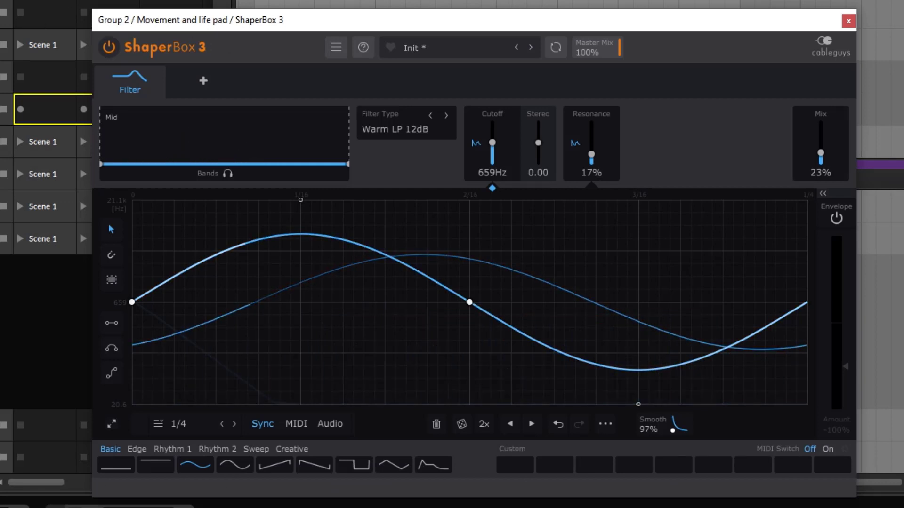
pyautogui.press('space')
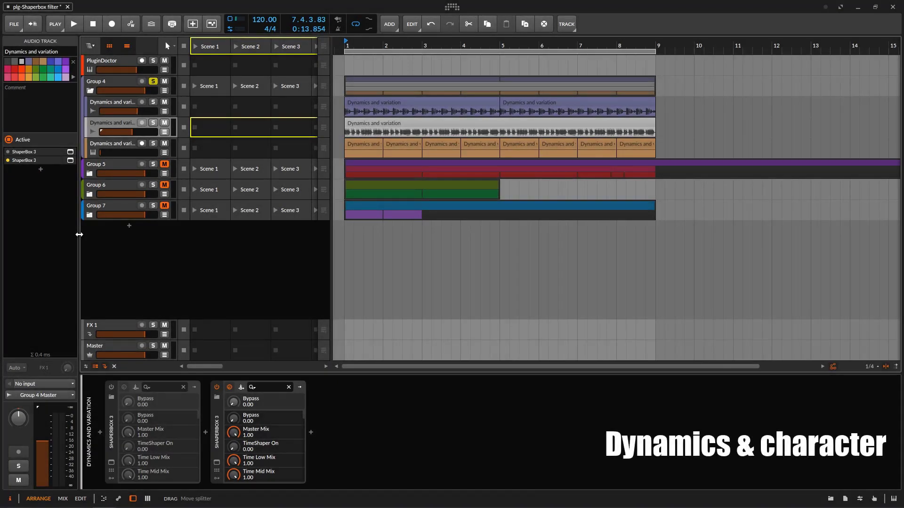
# Open the second ShaperBox 3 on the selected Dynamics and variation track in Group 4 and load the Filter shaper.
pyautogui.click(217, 462)
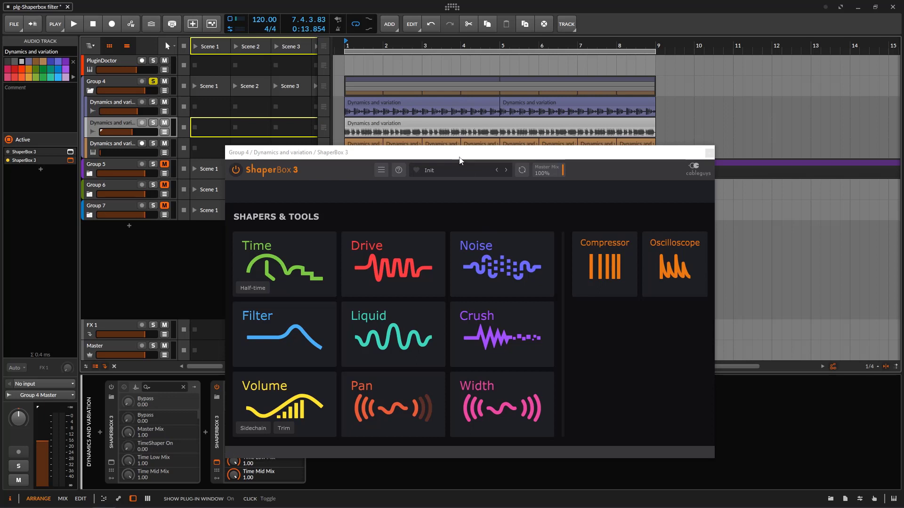
pyautogui.moveTo(460, 158); pyautogui.dragTo(466, 132)
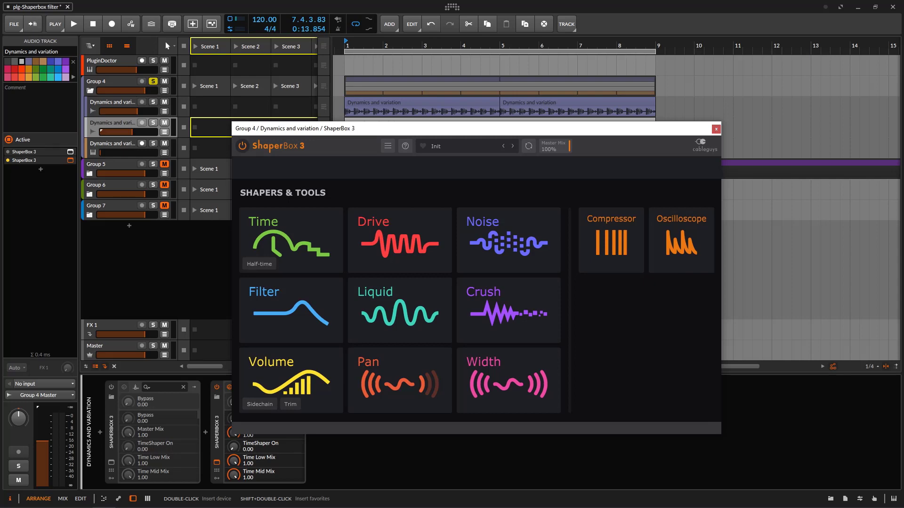
pyautogui.click(282, 306)
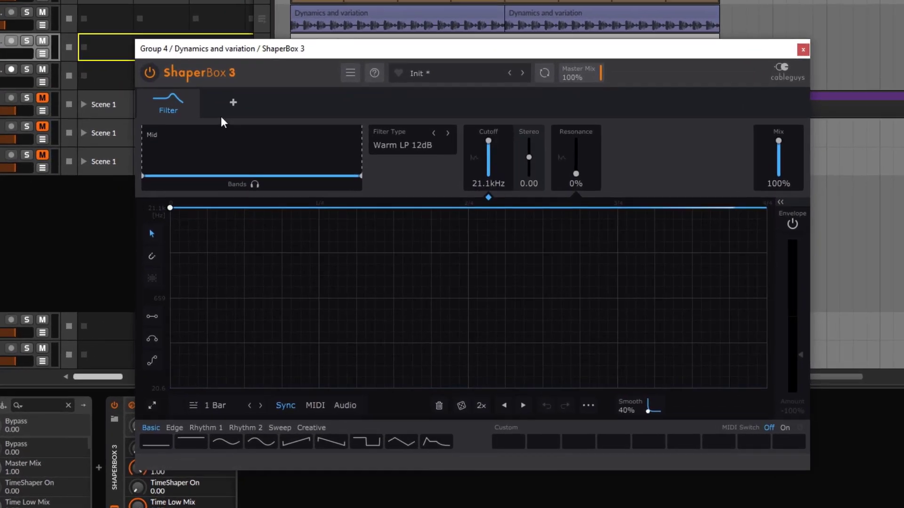
# Add a Volume shaper and apply the Sidechain 3 shape to its volume LFO.
pyautogui.click(302, 165)
pyautogui.click(233, 367)
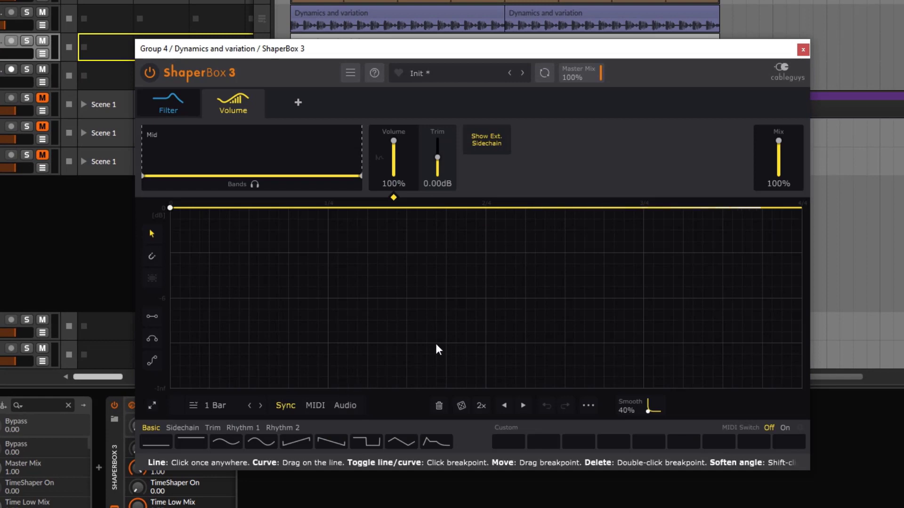
pyautogui.click(201, 428)
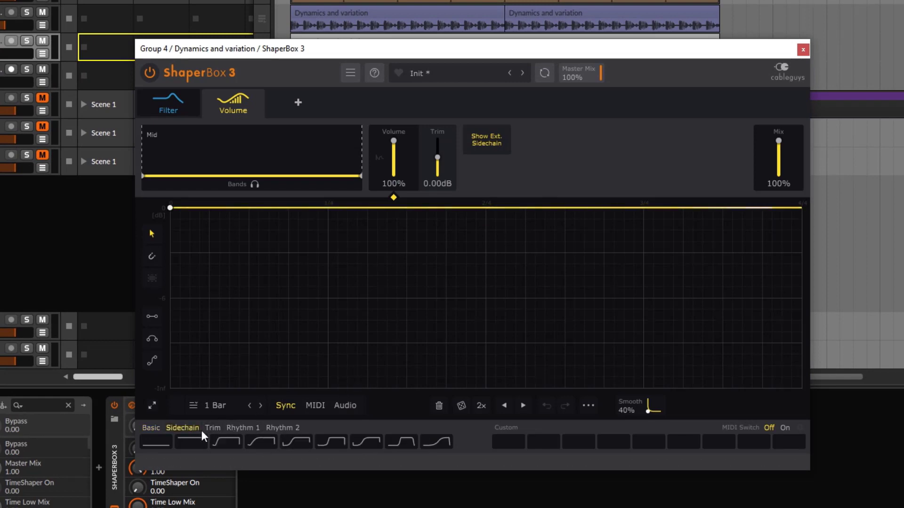
pyautogui.click(228, 442)
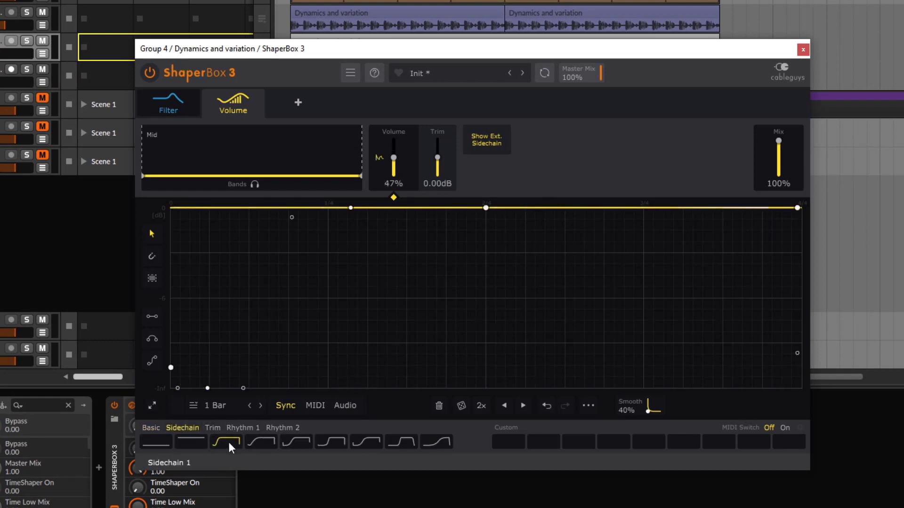
pyautogui.click(290, 447)
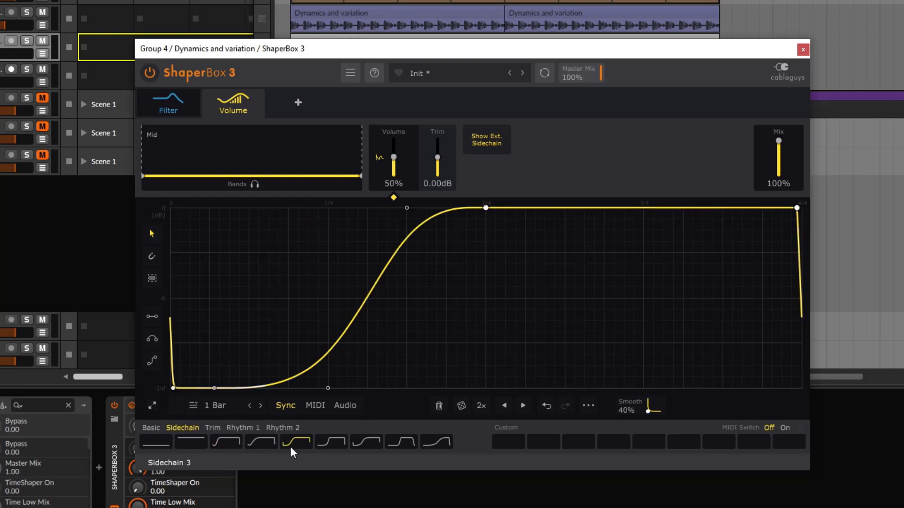
# Copy the Volume shaper's wave, paste it into the filter's cutoff LFO, and turn the Volume shaper off.
pyautogui.rightClick(394, 291)
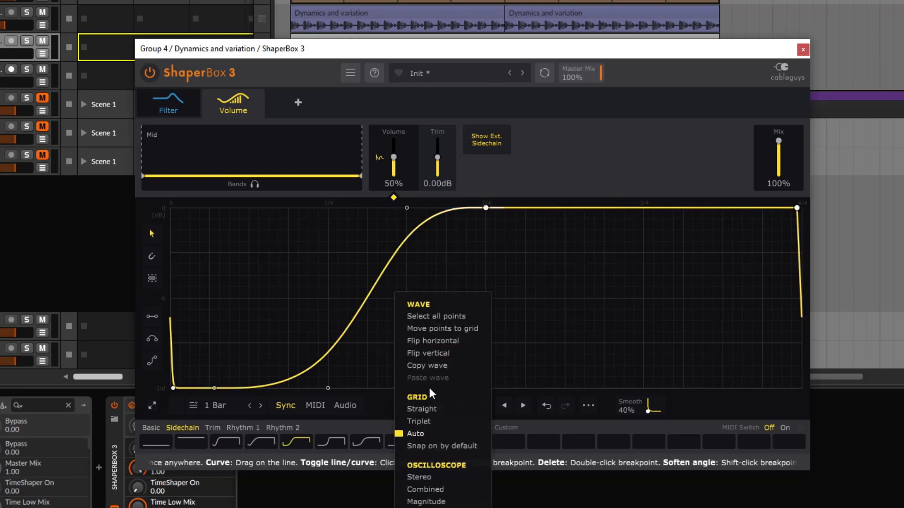
pyautogui.click(429, 367)
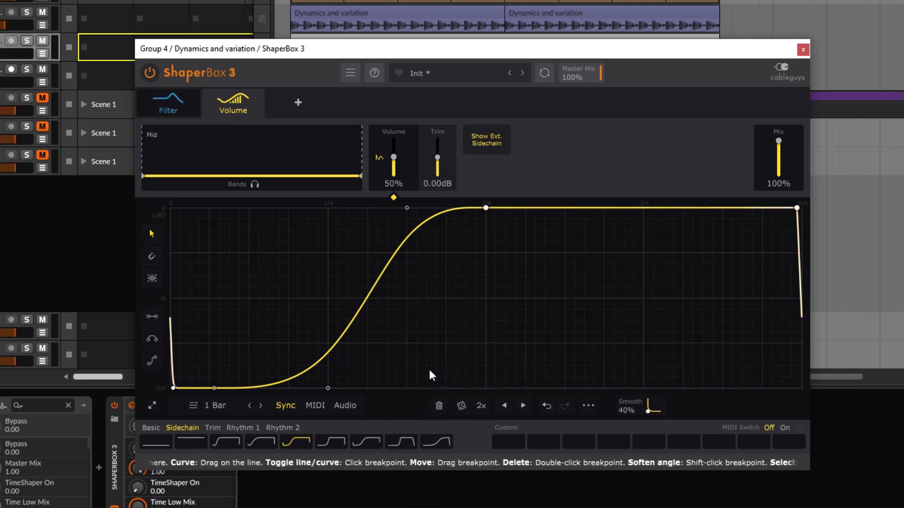
pyautogui.click(165, 101)
pyautogui.rightClick(286, 256)
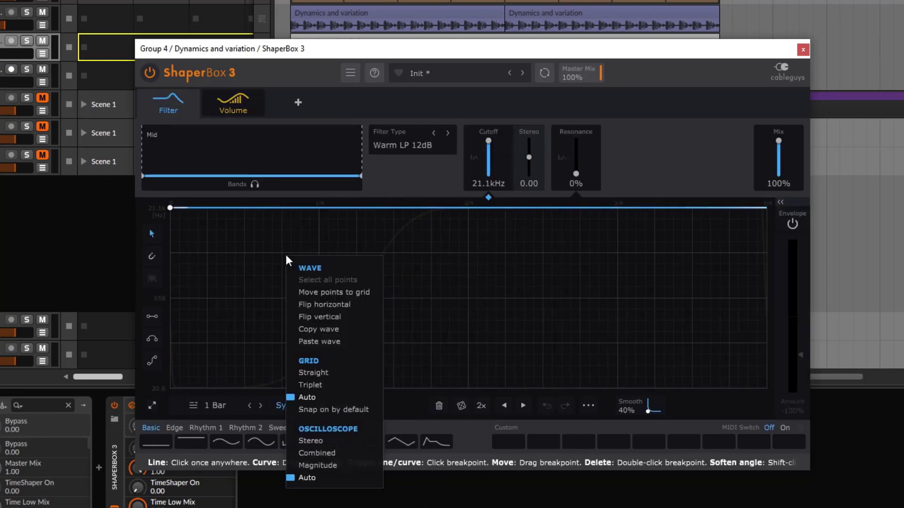
pyautogui.click(339, 341)
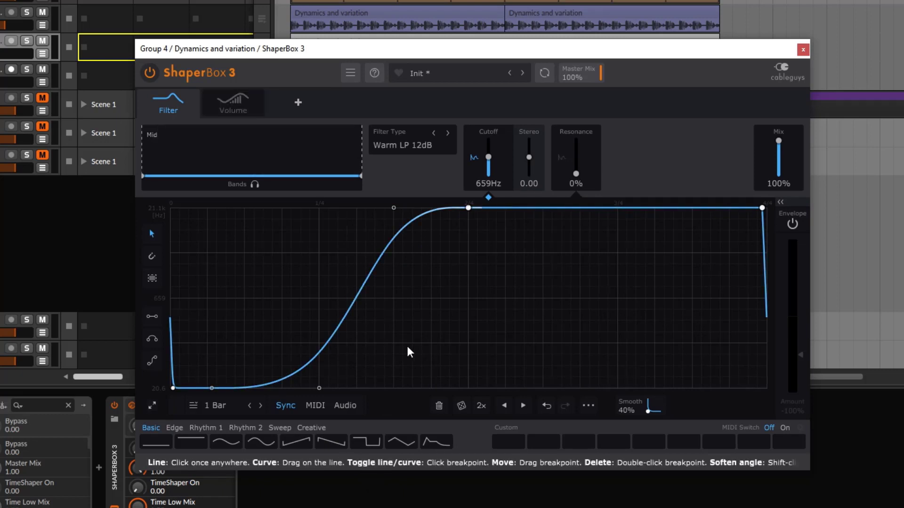
# Solo the two Dynamics and variation audio tracks and compare the filtered sound with the master bypass during playback.
pyautogui.click(26, 41)
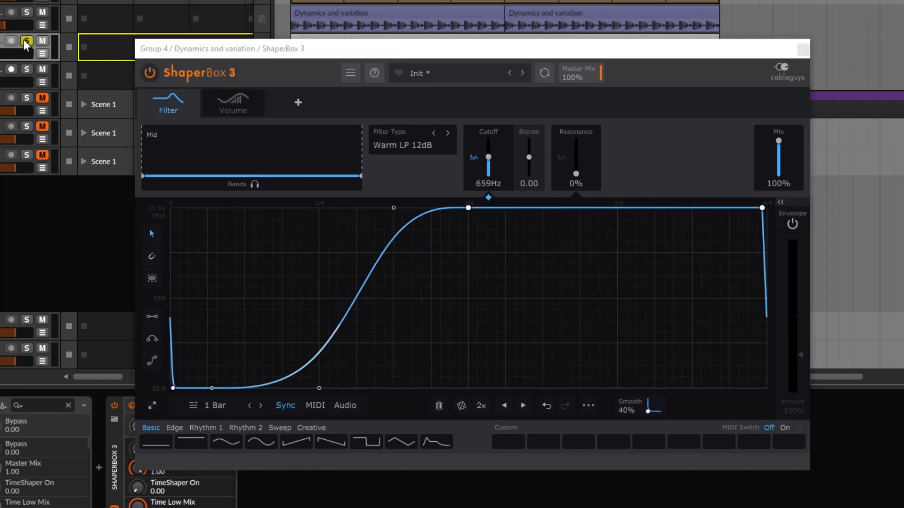
pyautogui.click(26, 13)
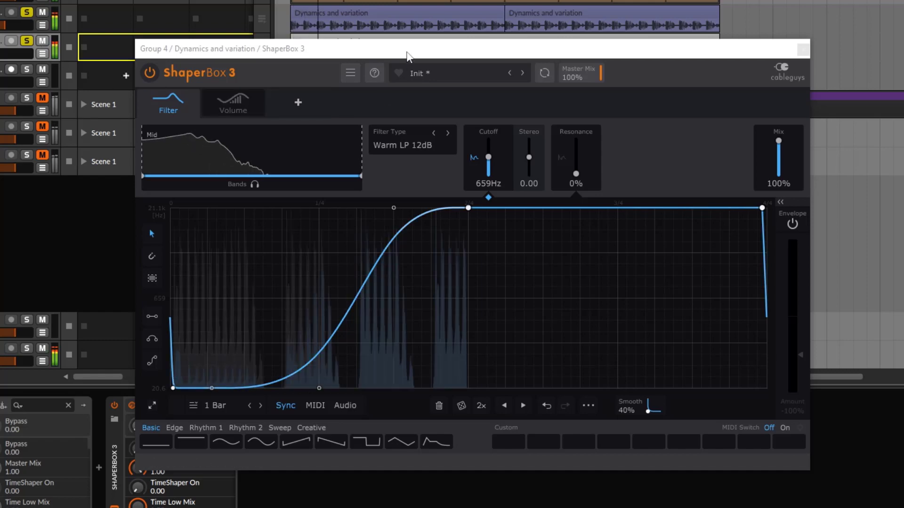
pyautogui.moveTo(408, 57); pyautogui.dragTo(459, 126)
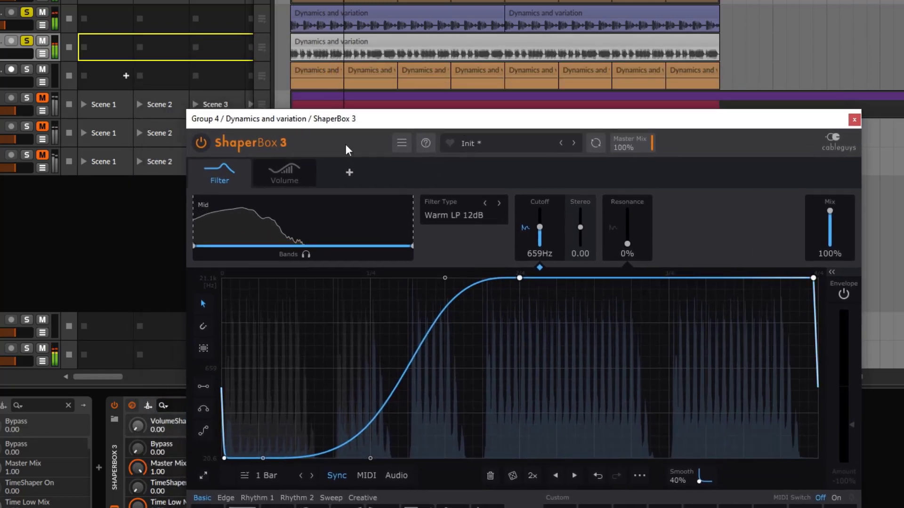
pyautogui.click(203, 142)
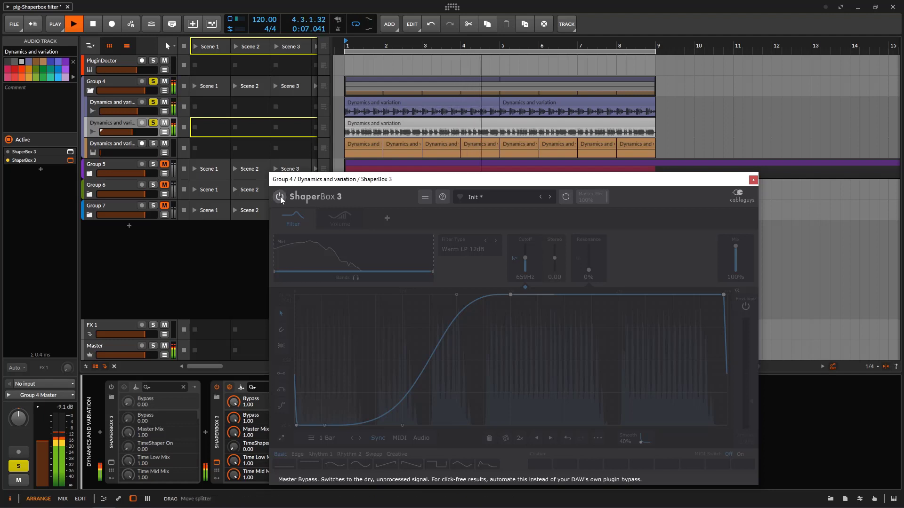
pyautogui.click(279, 197)
pyautogui.moveTo(329, 179); pyautogui.dragTo(314, 121)
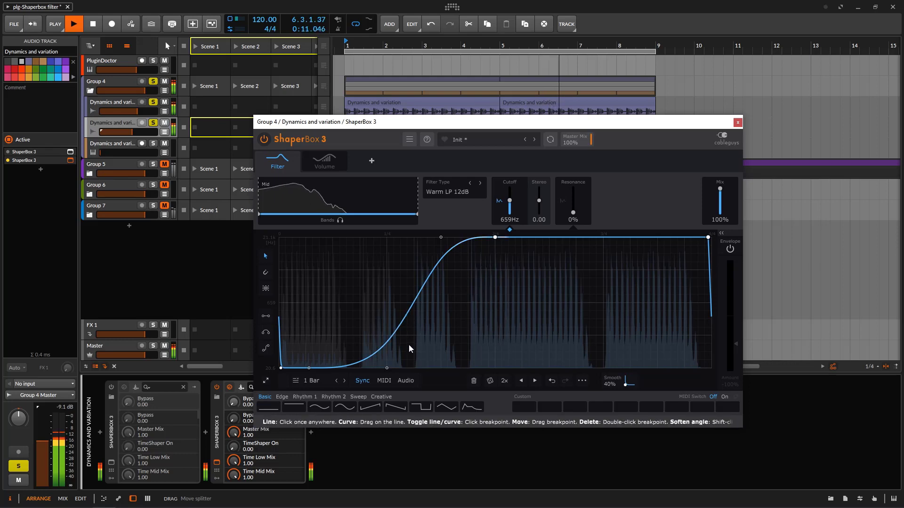
# Set the cutoff LFO length to 2 Bars and double the entire wave twice.
pyautogui.click(314, 381)
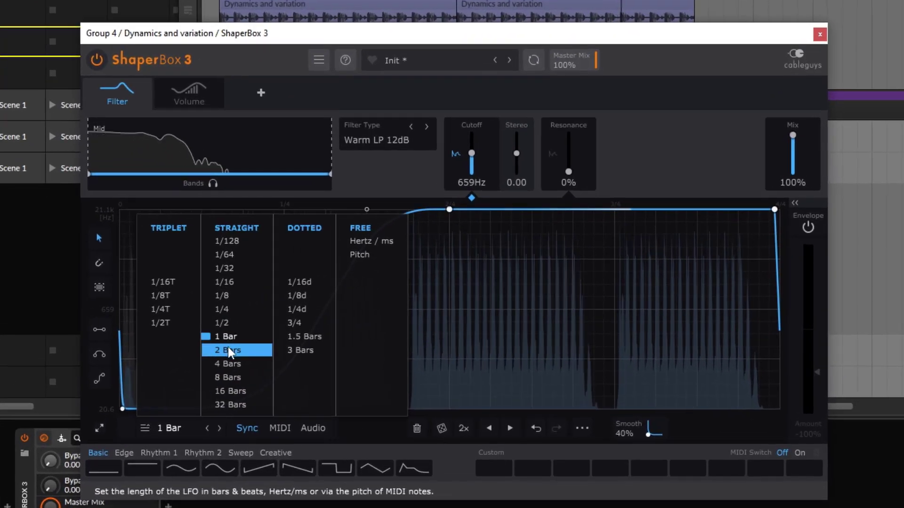
pyautogui.click(228, 349)
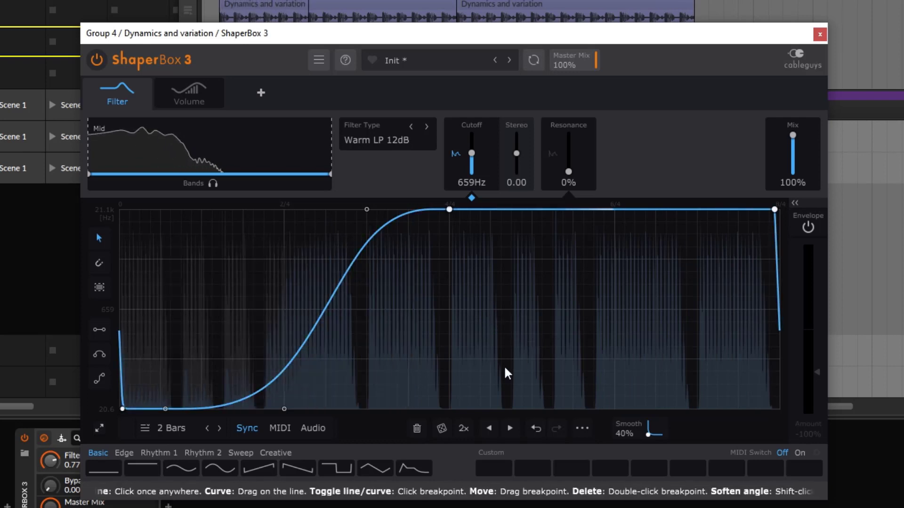
pyautogui.click(463, 429)
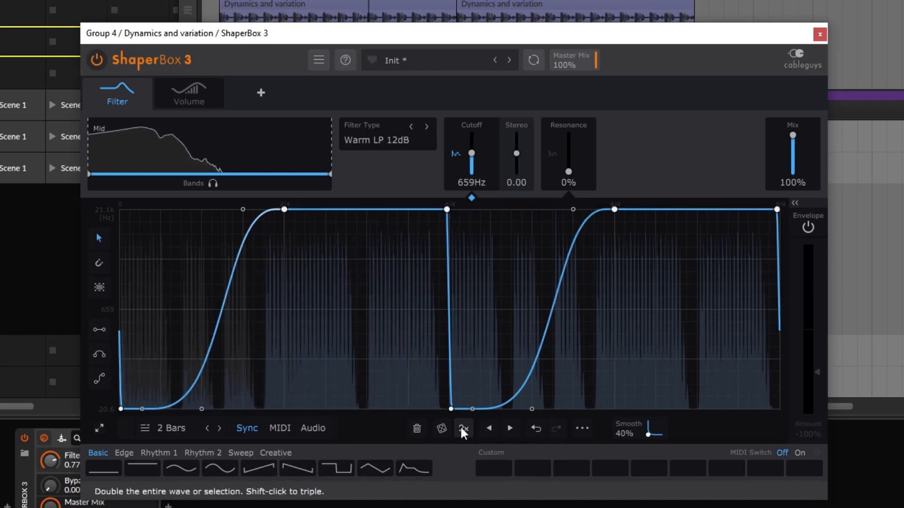
pyautogui.click(462, 429)
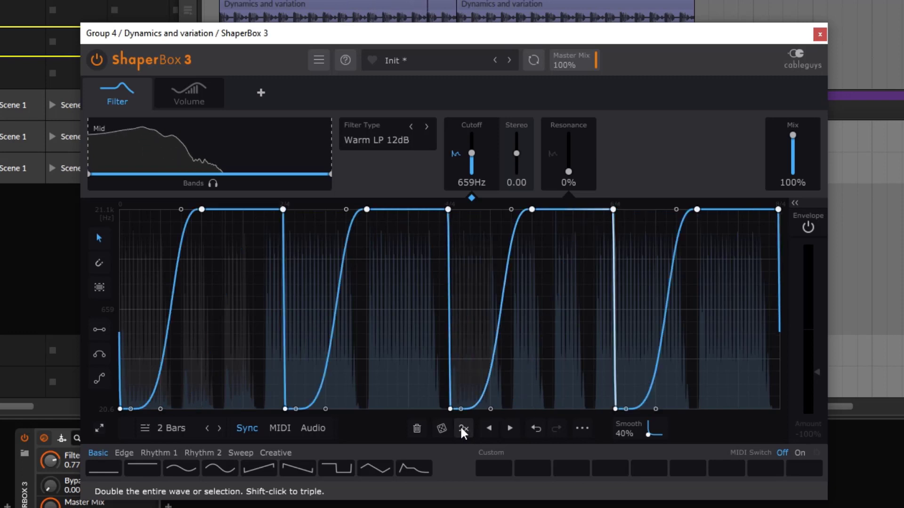
# Double the entire cutoff wave once more and raise the low points of its third and fourth dips.
pyautogui.click(462, 428)
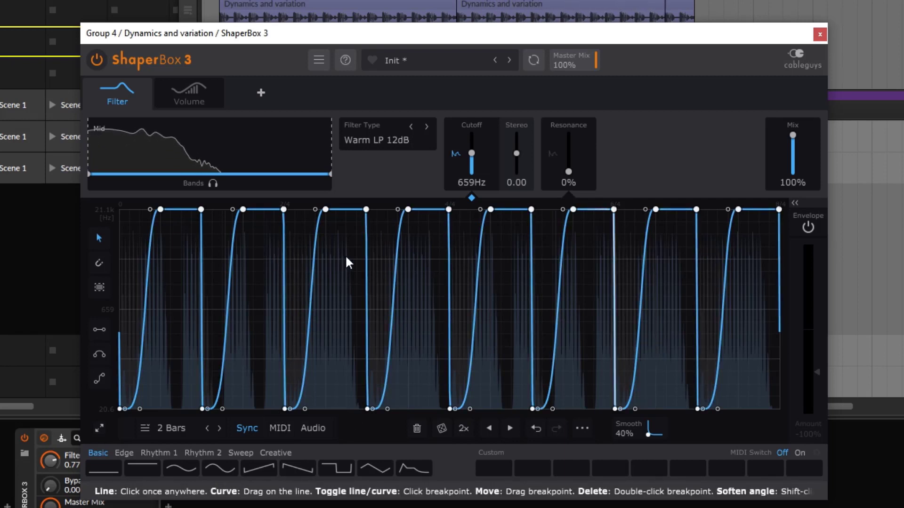
pyautogui.moveTo(262, 372); pyautogui.dragTo(367, 280)
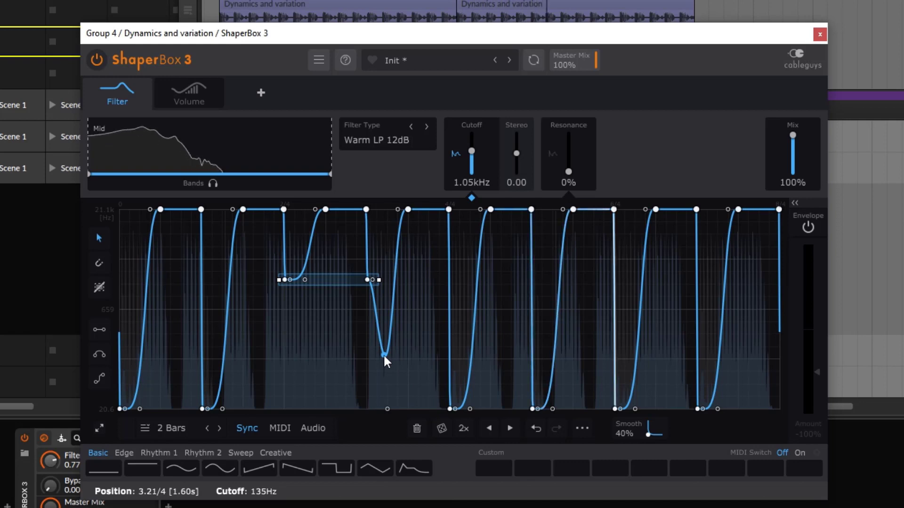
pyautogui.moveTo(387, 349); pyautogui.dragTo(388, 350)
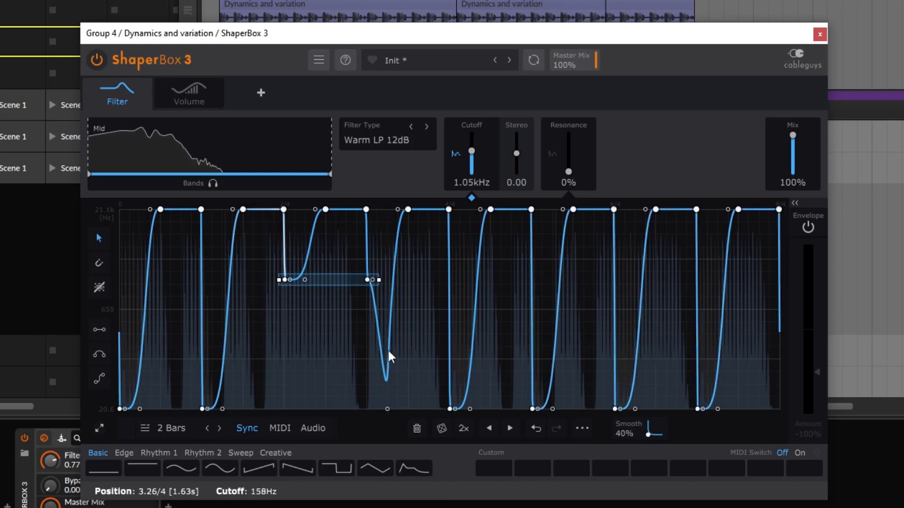
pyautogui.doubleClick(389, 351)
pyautogui.moveTo(388, 410); pyautogui.dragTo(375, 298)
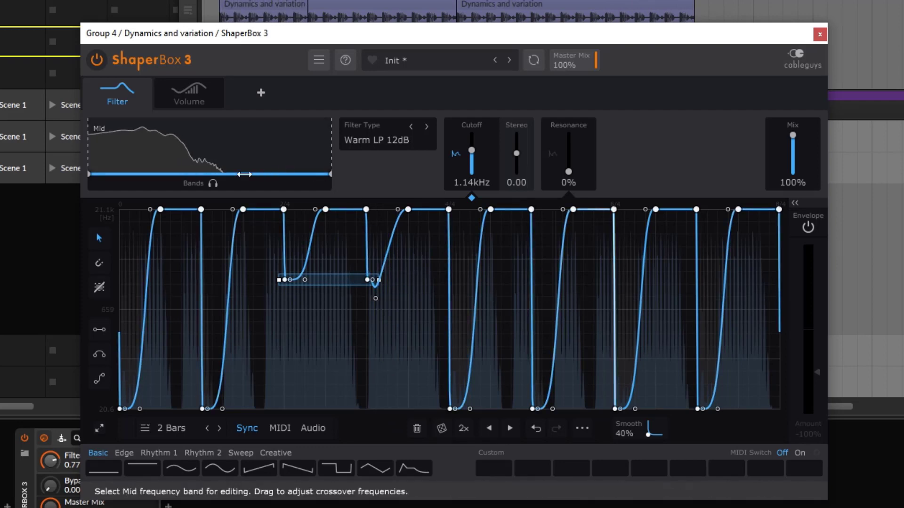
# Lower the filter's mix to 71% and raise the low points of the last two cutoff dips together.
pyautogui.moveTo(795, 137); pyautogui.dragTo(795, 145)
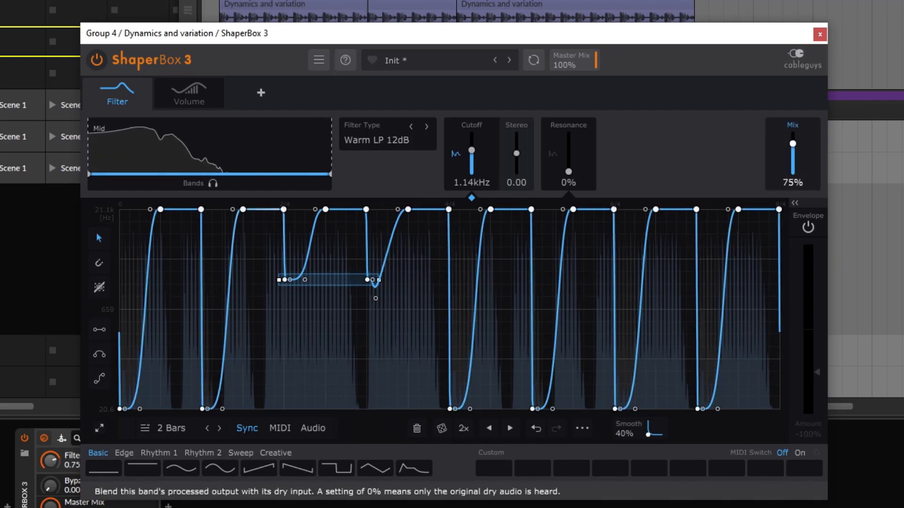
pyautogui.moveTo(736, 387); pyautogui.dragTo(586, 419)
pyautogui.moveTo(738, 382); pyautogui.dragTo(601, 417)
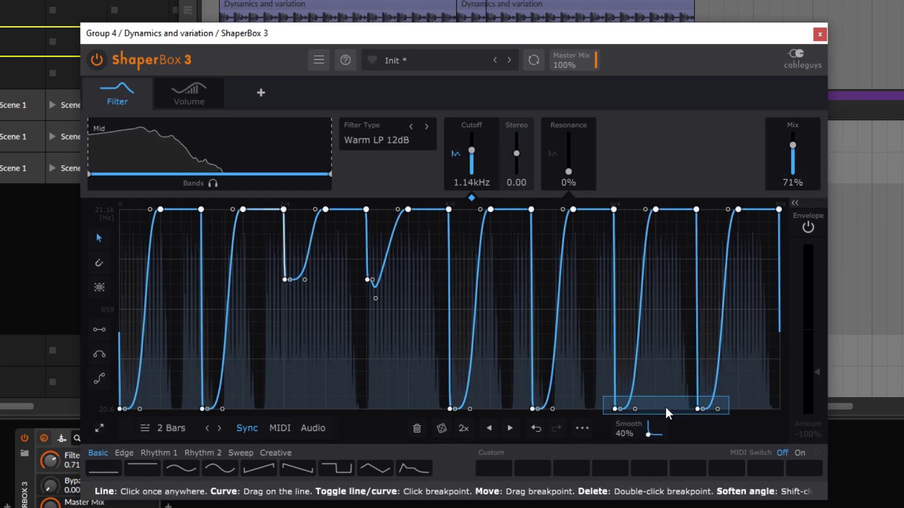
pyautogui.moveTo(668, 406); pyautogui.dragTo(667, 272)
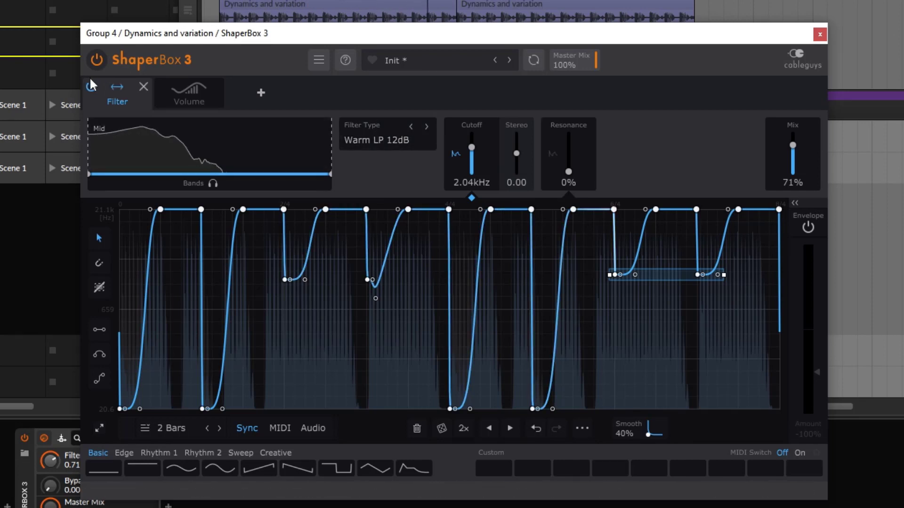
# Compare the filtered sound with the master bypass during playback and restore the filter's mix to 100%.
pyautogui.click(97, 61)
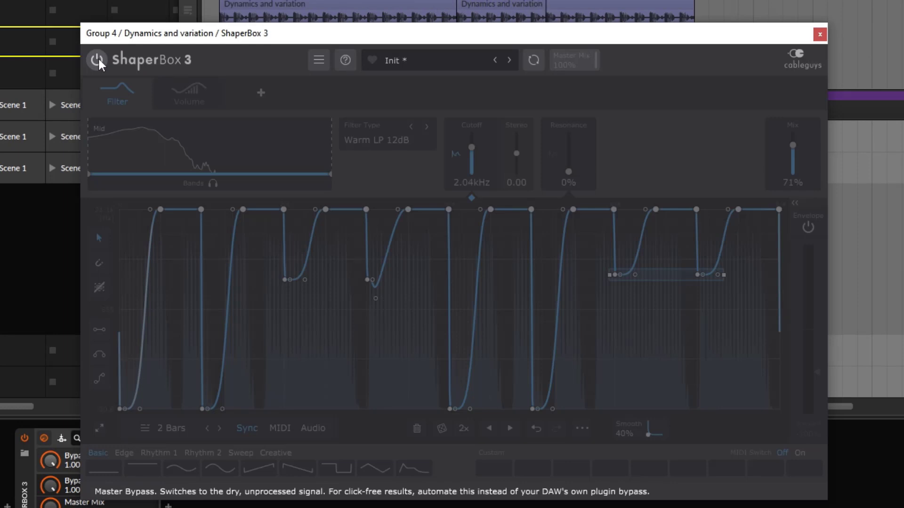
pyautogui.click(97, 60)
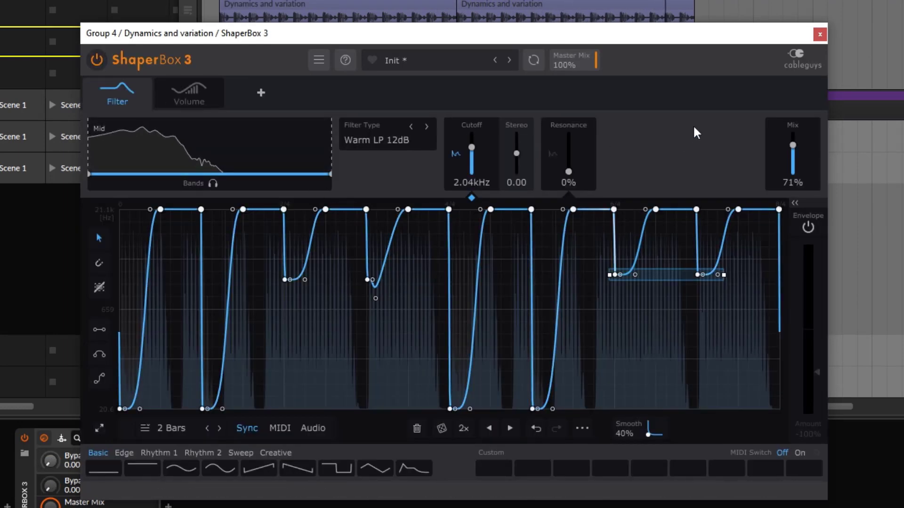
pyautogui.moveTo(792, 144); pyautogui.dragTo(793, 135)
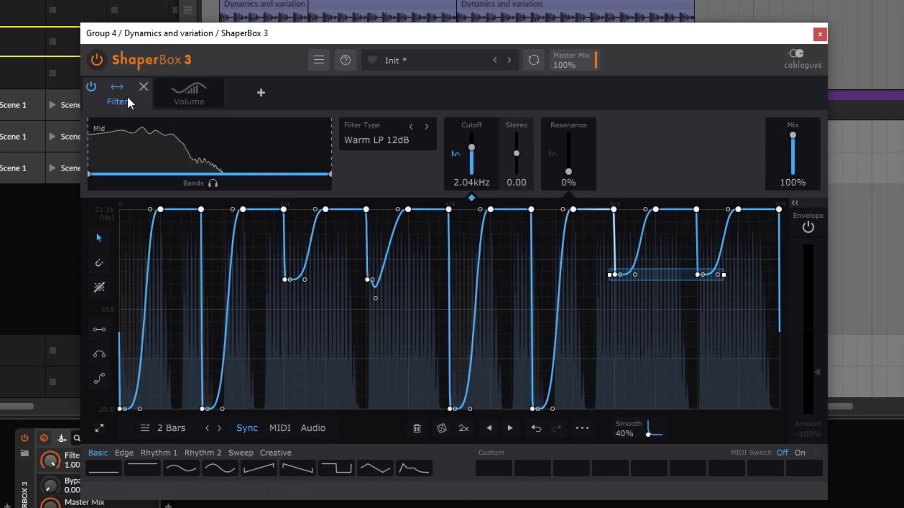
pyautogui.click(98, 60)
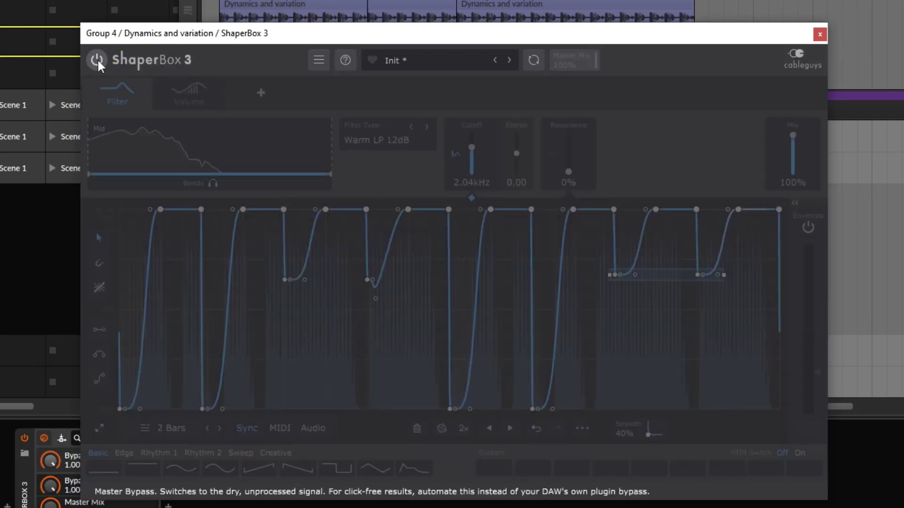
pyautogui.click(97, 60)
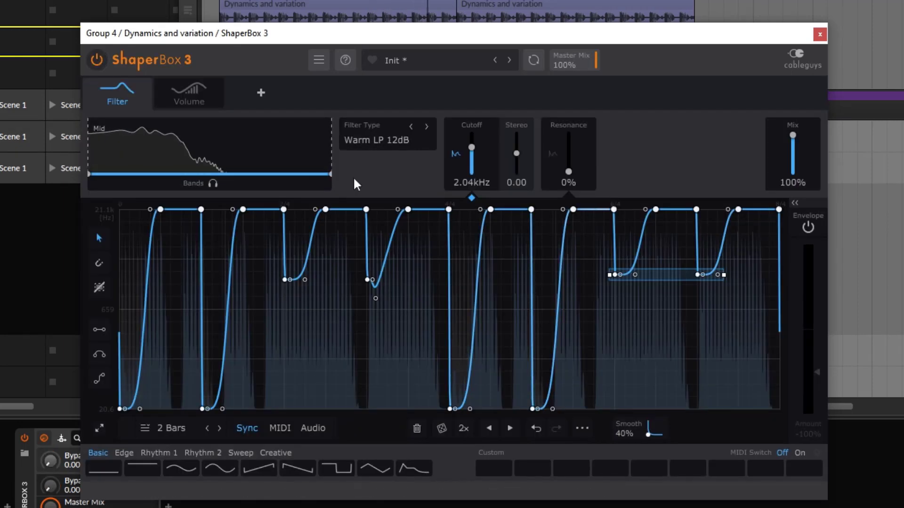
# Try the filter's resonance at 87%, reset it to 0%, and return to the cutoff LFO.
pyautogui.moveTo(568, 172); pyautogui.dragTo(569, 139)
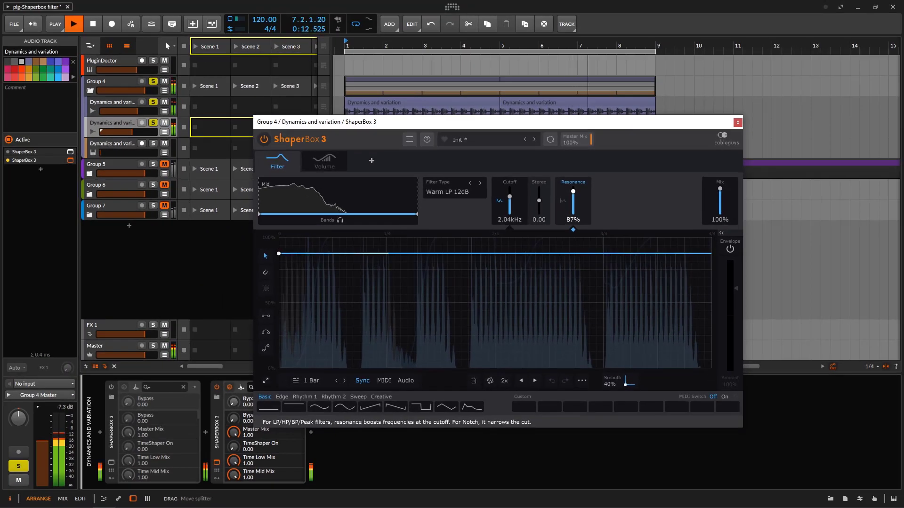
pyautogui.moveTo(572, 191); pyautogui.dragTo(572, 213)
pyautogui.click(518, 187)
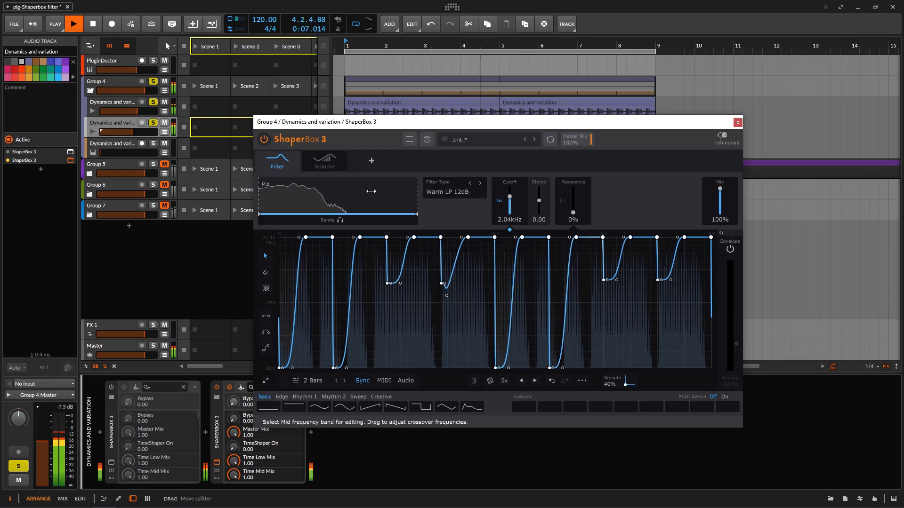
# Change the filter type to Clean LP 12dB, then stop and restart playback.
pyautogui.click(453, 194)
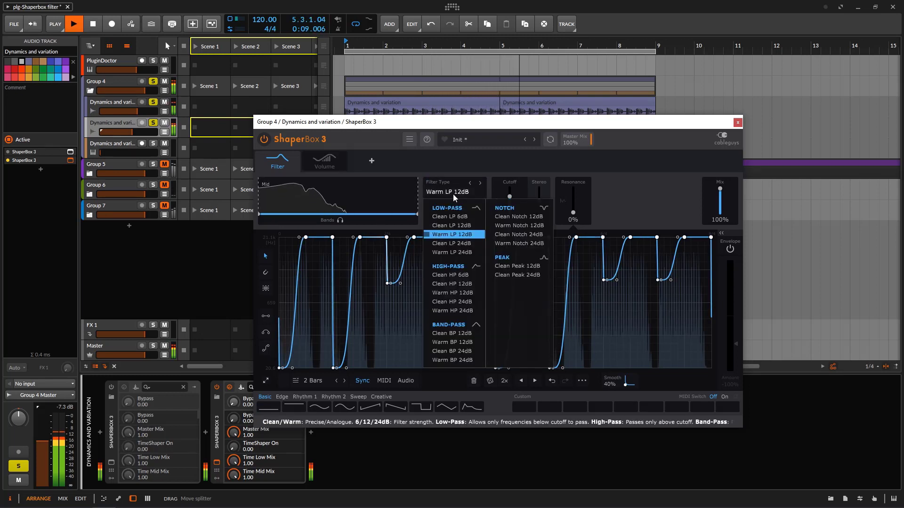
pyautogui.click(464, 226)
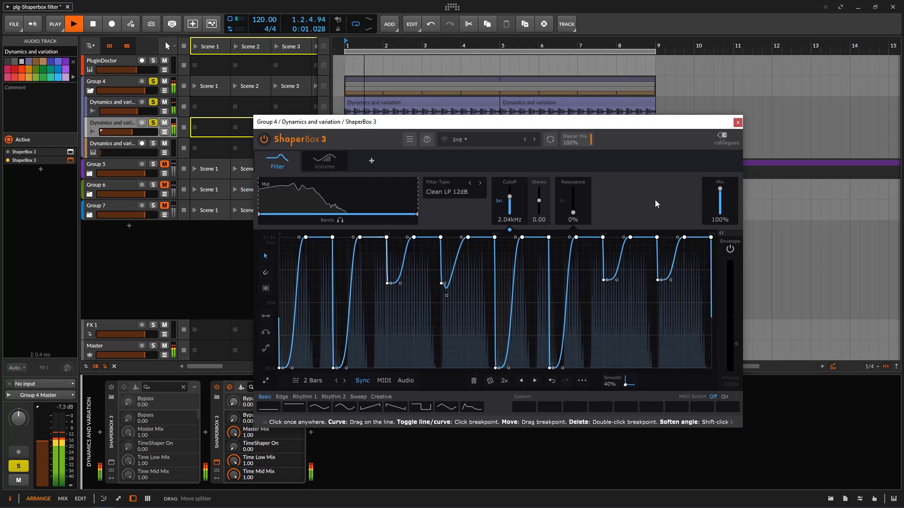
pyautogui.press('space')
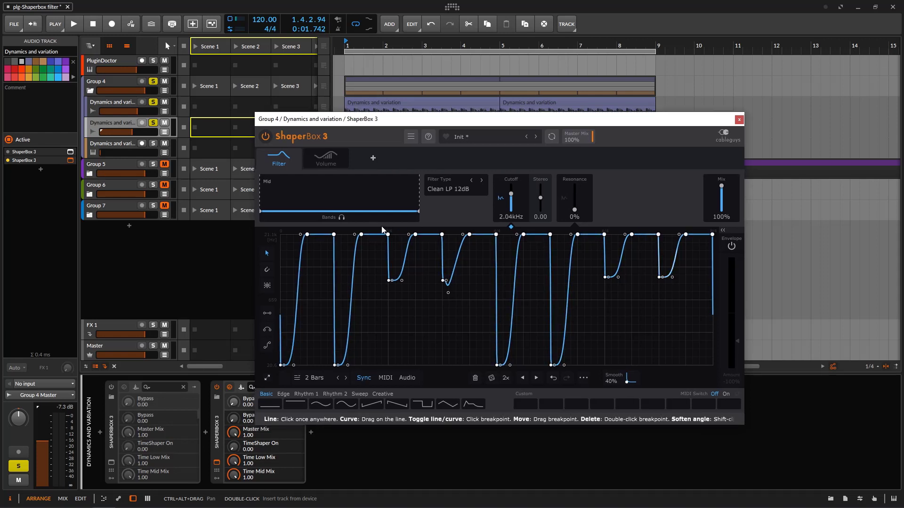
pyautogui.press('space')
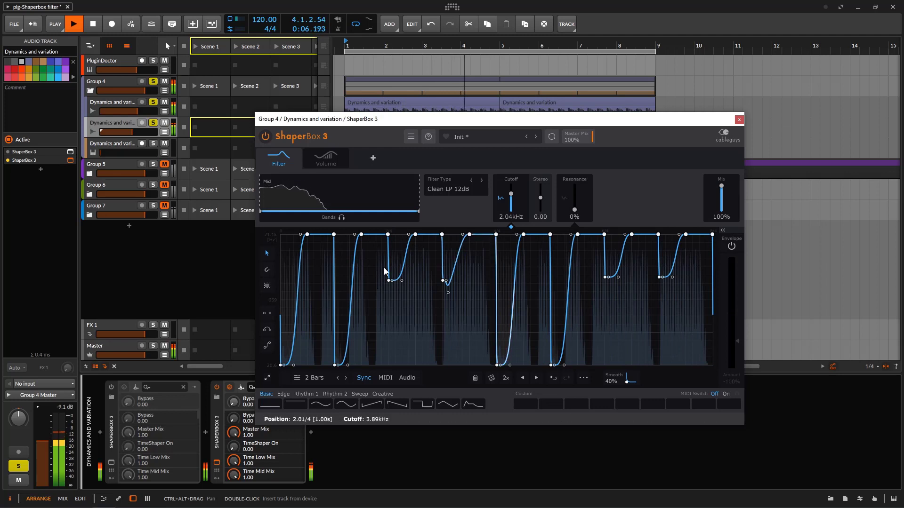
# Delete the third and seventh dips from the cutoff wave and compare the sound with the master bypass.
pyautogui.moveTo(383, 268); pyautogui.dragTo(417, 287)
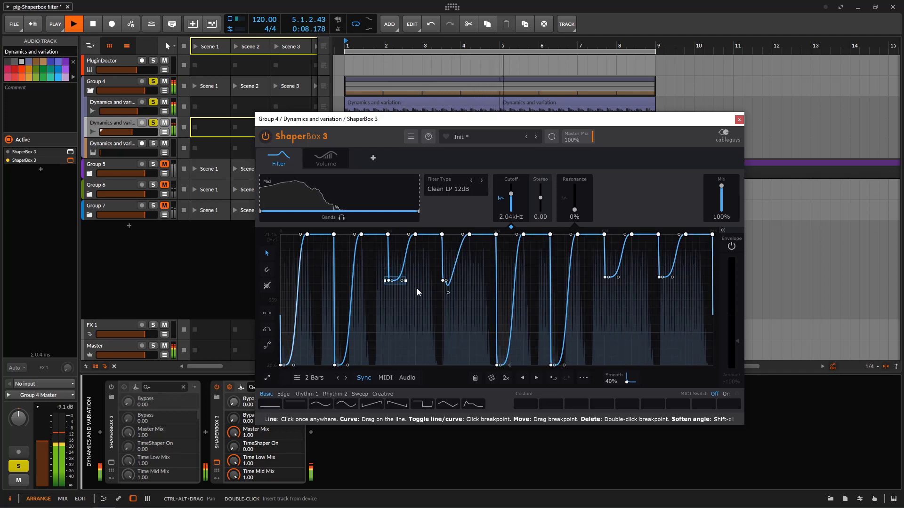
pyautogui.moveTo(369, 266); pyautogui.dragTo(410, 287)
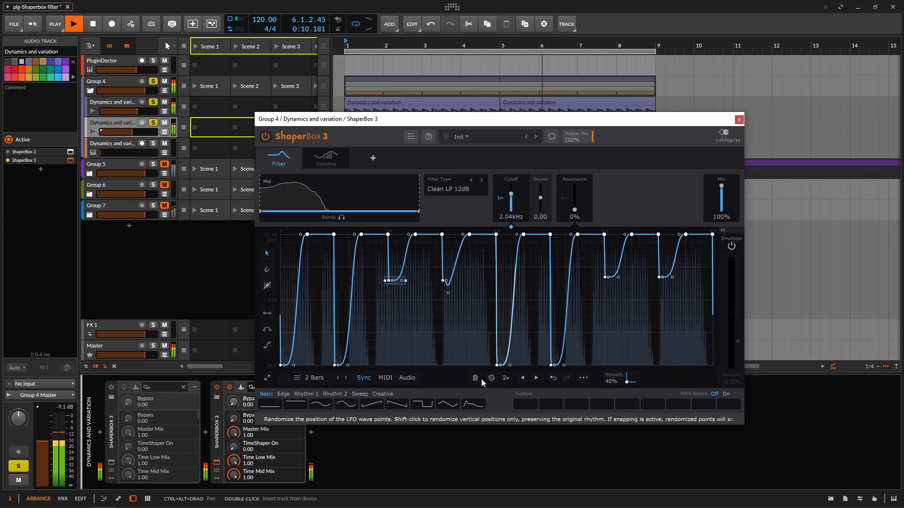
pyautogui.click(475, 379)
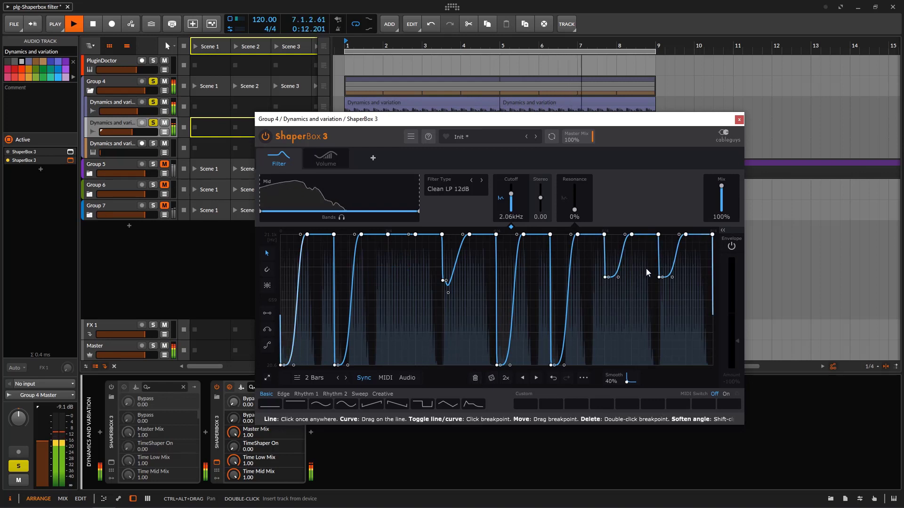
pyautogui.moveTo(589, 266); pyautogui.dragTo(633, 282)
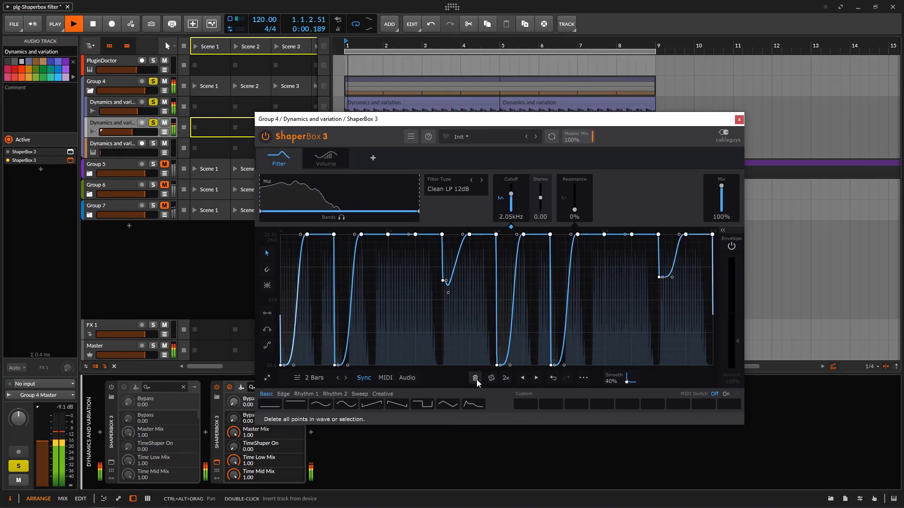
pyautogui.click(266, 137)
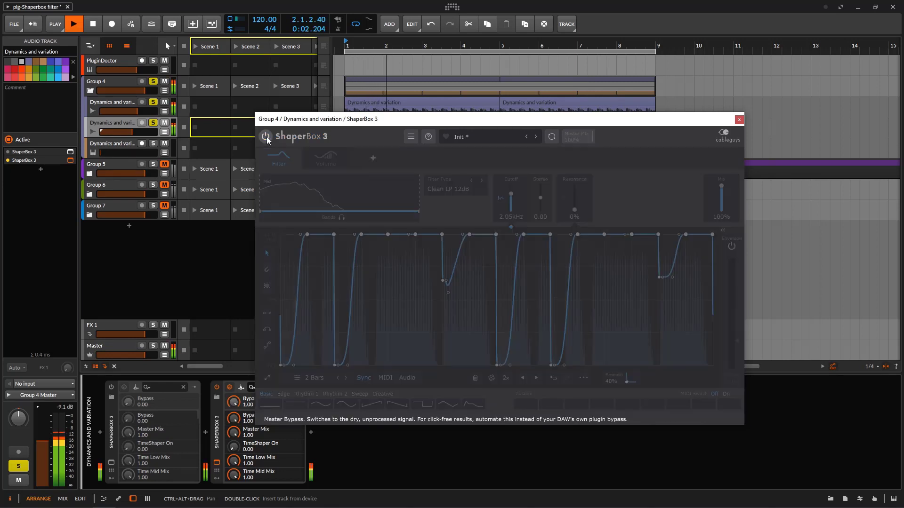
pyautogui.click(266, 137)
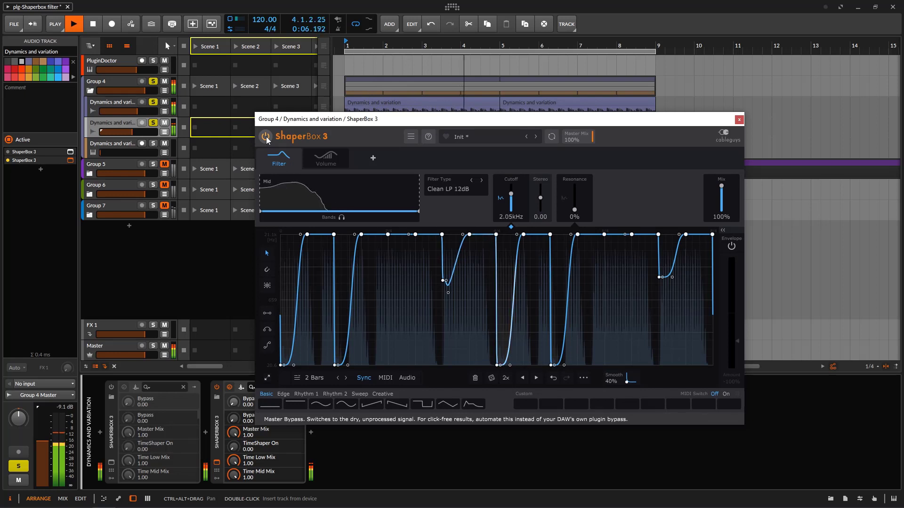
# Try the cutoff LFO smoothing at 100%, set it to Off, and stop playback.
pyautogui.moveTo(628, 380); pyautogui.dragTo(628, 405)
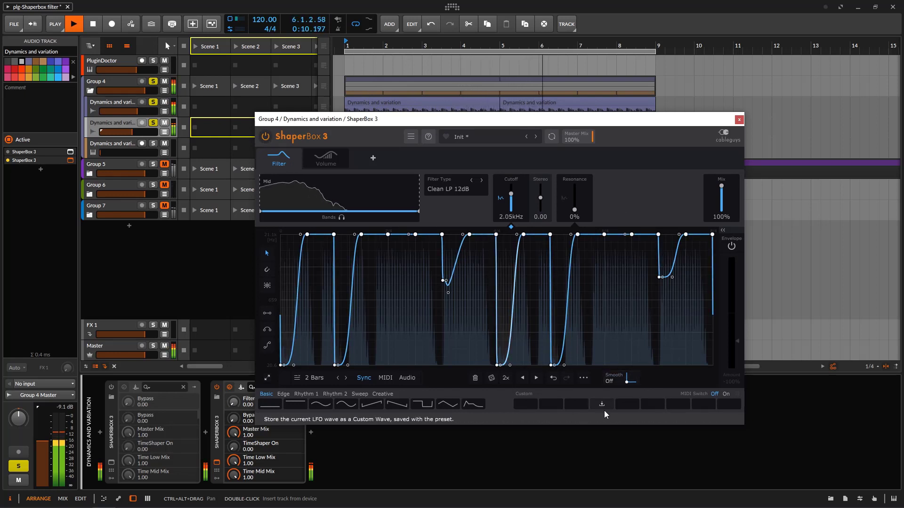
pyautogui.moveTo(614, 383); pyautogui.dragTo(614, 330)
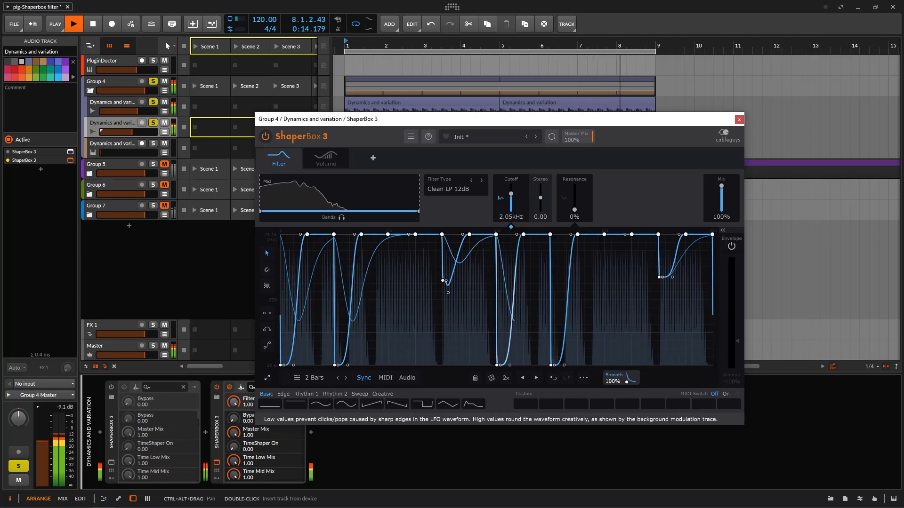
pyautogui.moveTo(614, 329); pyautogui.dragTo(614, 383)
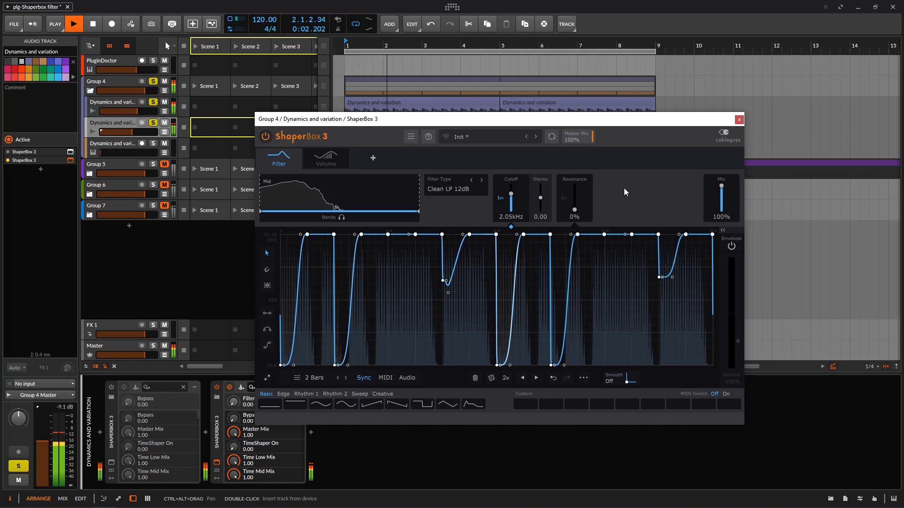
pyautogui.press('space')
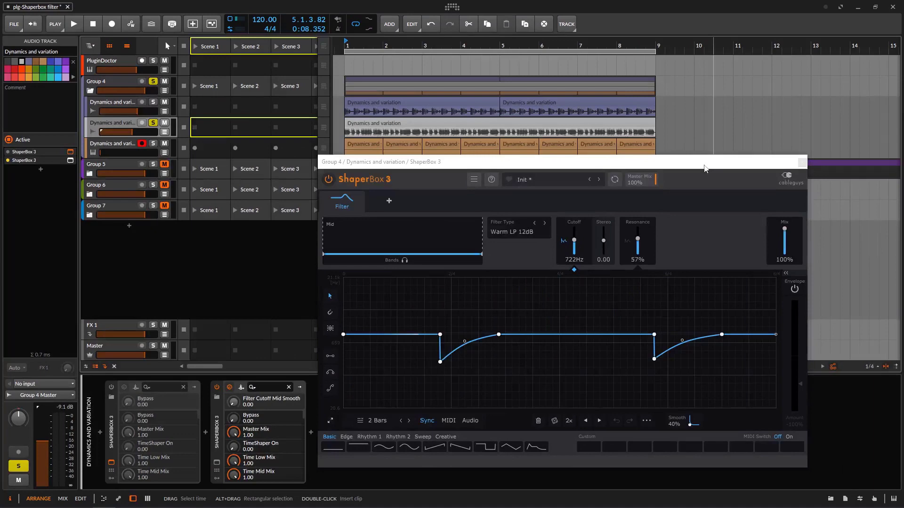
# Add a breakpoint between the two dips of the other ShaperBox's cutoff wave and pull it down into a third dip.
pyautogui.moveTo(532, 170); pyautogui.dragTo(528, 140)
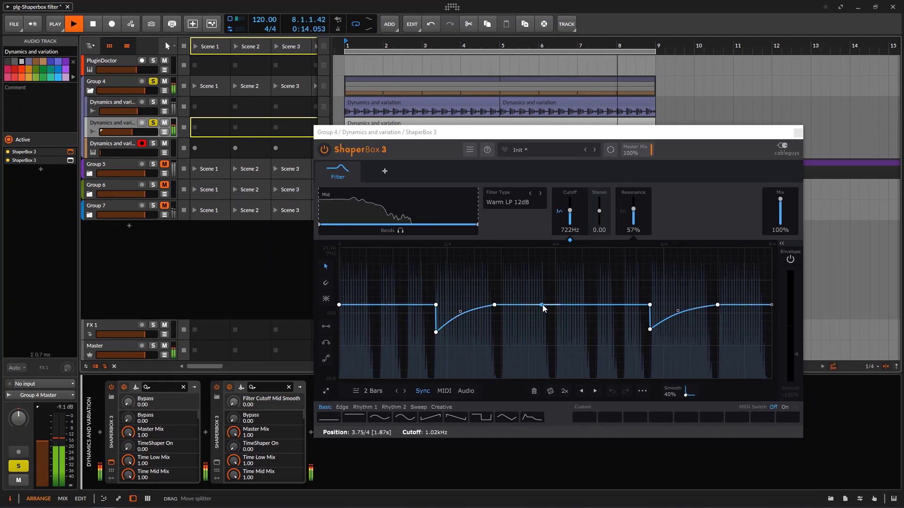
pyautogui.click(565, 305)
pyautogui.moveTo(568, 306); pyautogui.dragTo(565, 328)
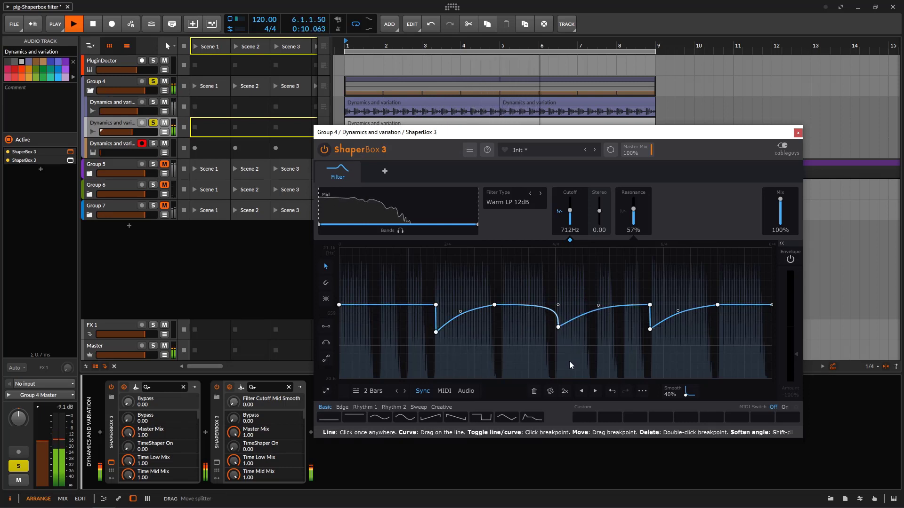
# Solo the first Dynamics and variation track as well and delete the added low point from the cutoff wave.
pyautogui.click(152, 104)
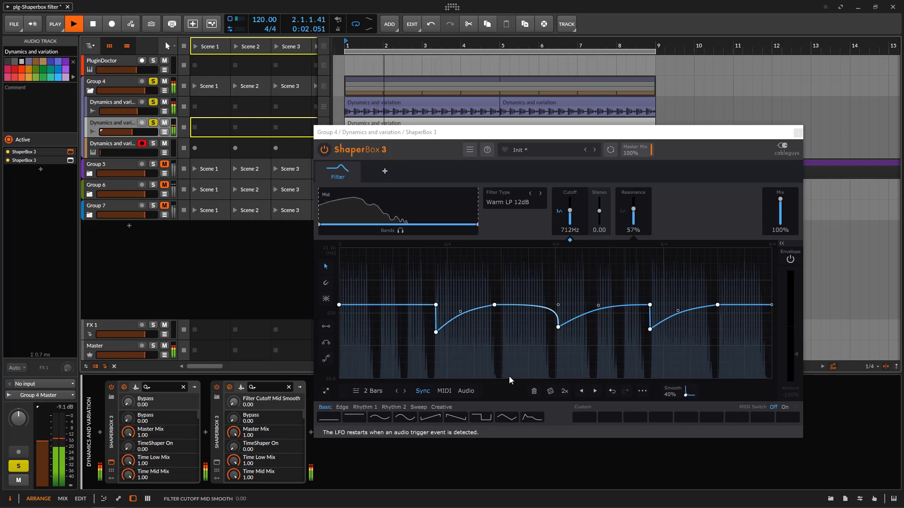
pyautogui.doubleClick(558, 327)
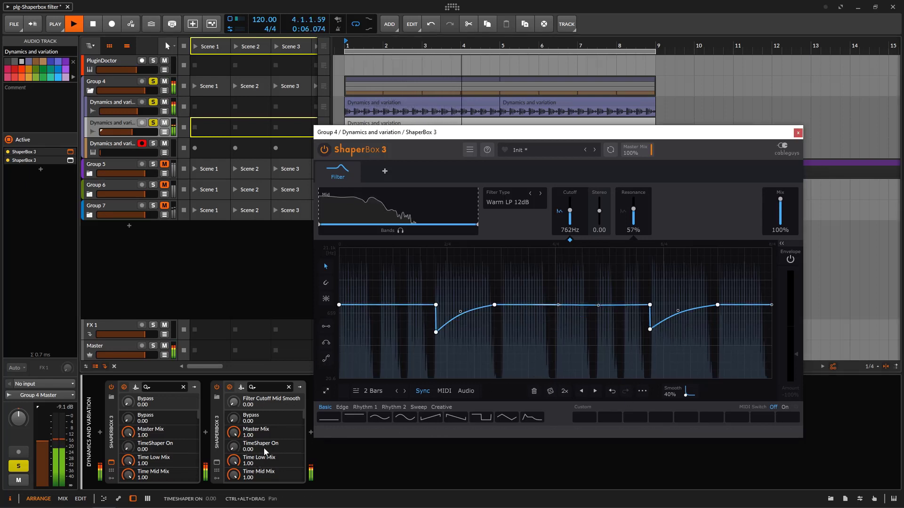
# Compare the track with both ShaperBox 3 devices switched off and on again, and stop playback.
pyautogui.click(111, 387)
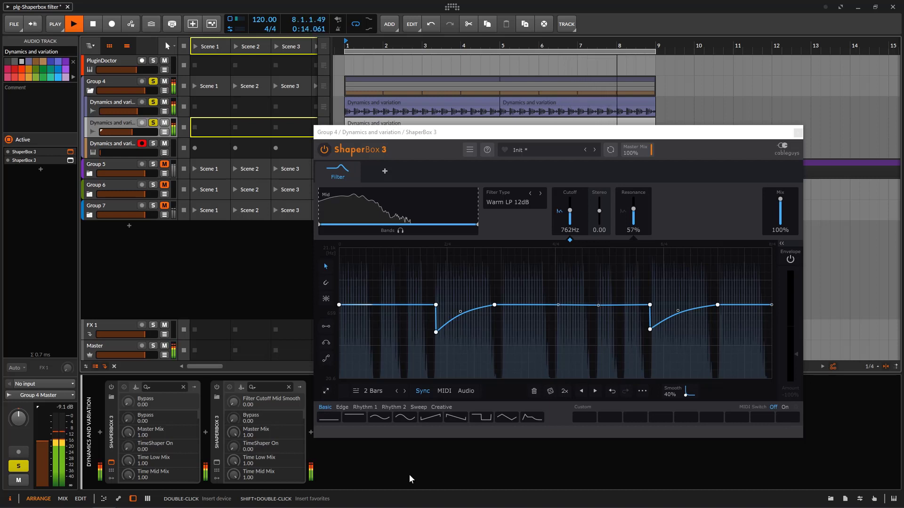
pyautogui.click(112, 387)
pyautogui.click(216, 387)
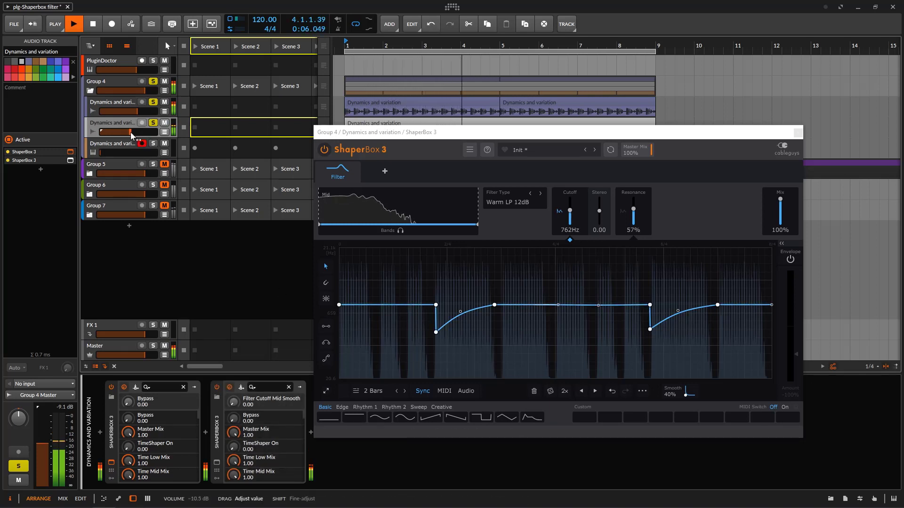
pyautogui.press('space')
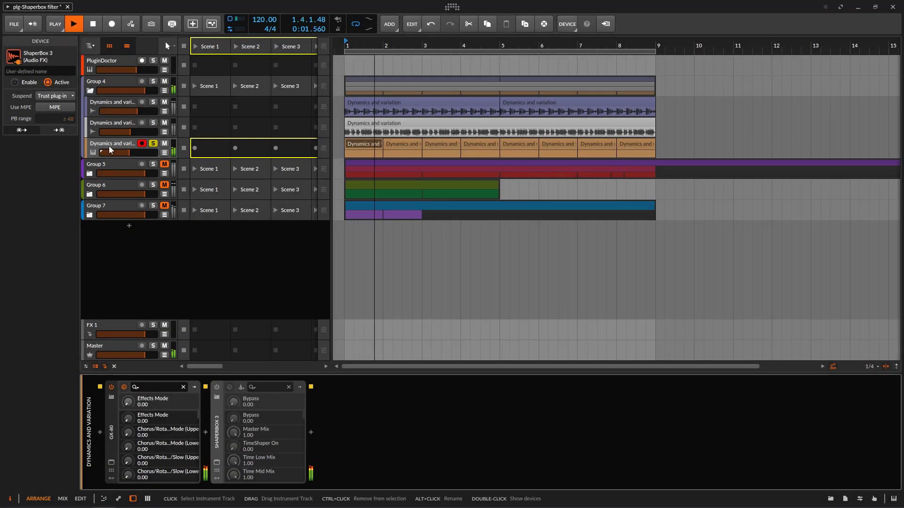
# Check the GX-80 instrument's plug-in window and the notes of the third Dynamics and variation track's first clip, and return to its devices.
pyautogui.click(111, 463)
pyautogui.click(886, 46)
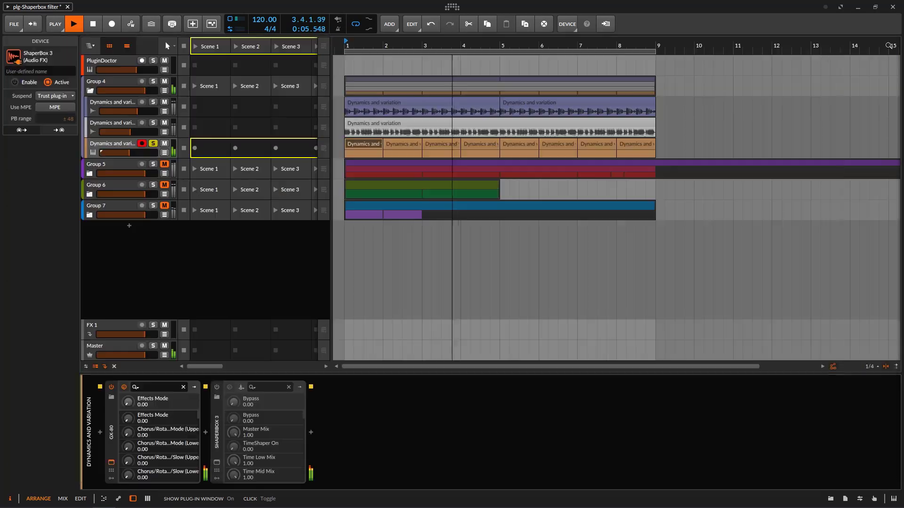
pyautogui.doubleClick(363, 148)
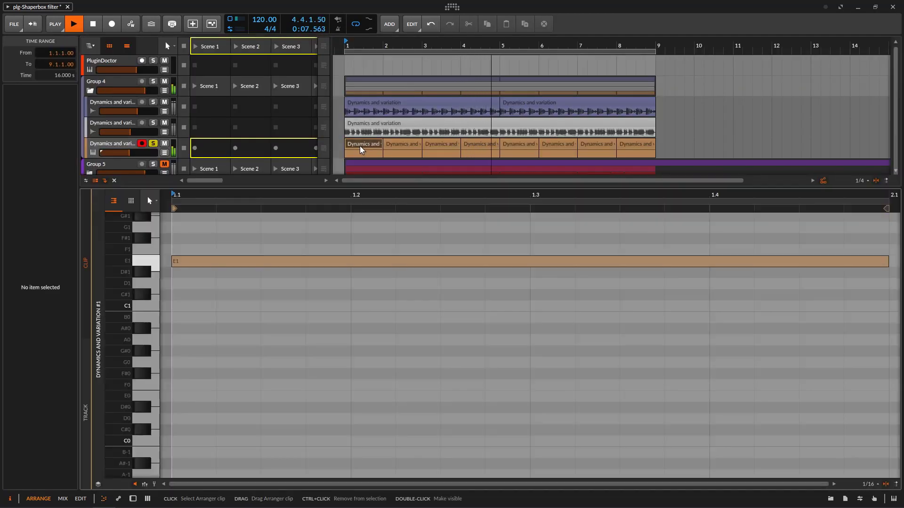
pyautogui.doubleClick(119, 145)
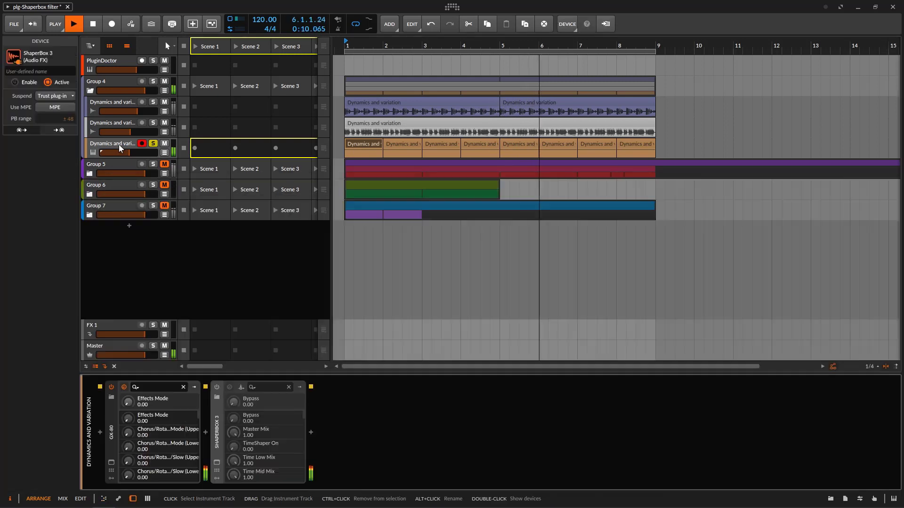
# Enable ShaperBox 3 on the Dynamics and variation instrument track, open its plug-in window, and move it clear of the track list.
pyautogui.click(218, 386)
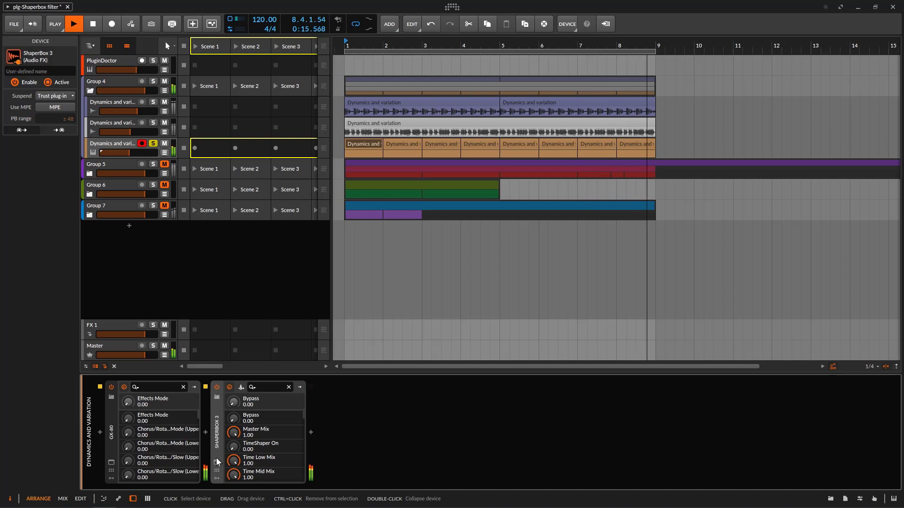
pyautogui.click(241, 387)
pyautogui.click(265, 342)
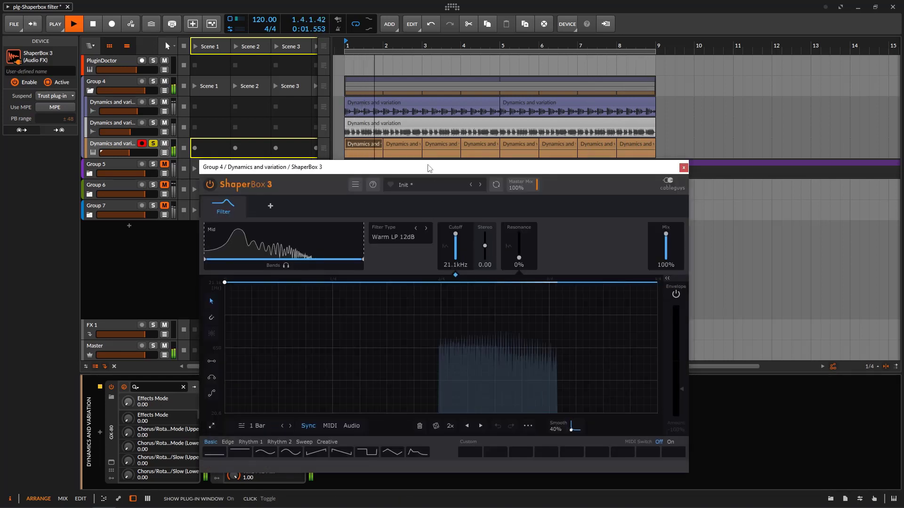
pyautogui.moveTo(431, 166); pyautogui.dragTo(465, 99)
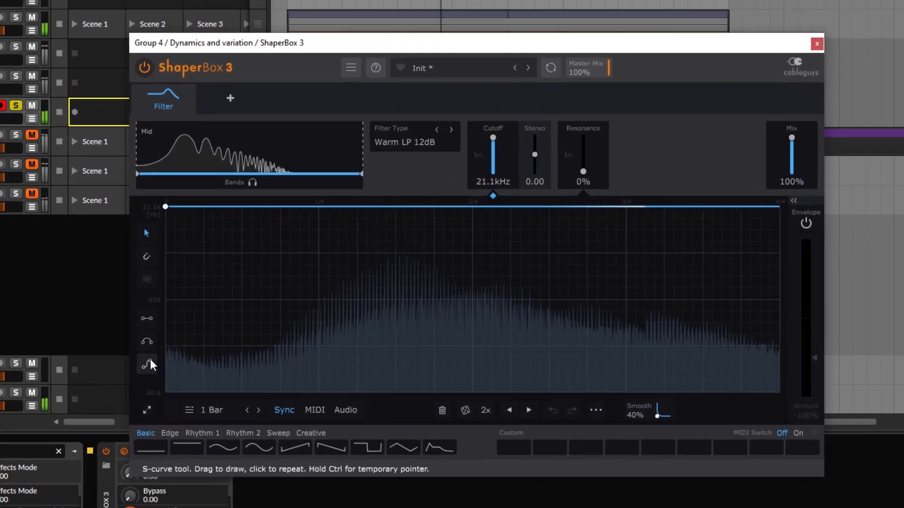
# Draw S-curve segments from the start of the cutoff wave to just past 2/4, rising, dropping near 1/4, and rising again.
pyautogui.click(245, 326)
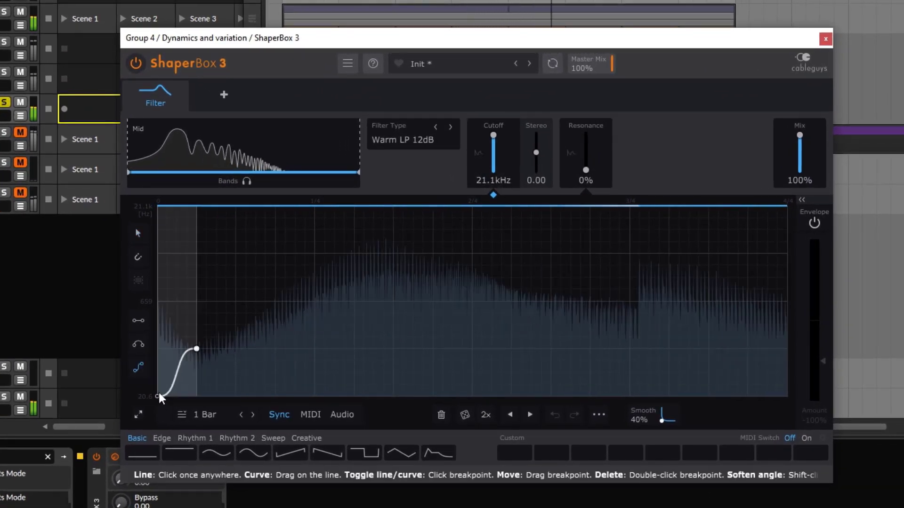
pyautogui.click(187, 374)
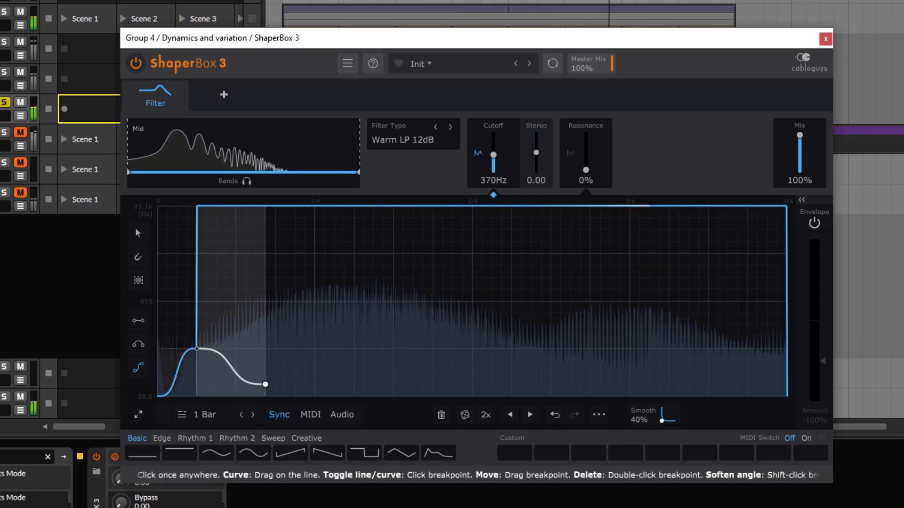
pyautogui.click(225, 272)
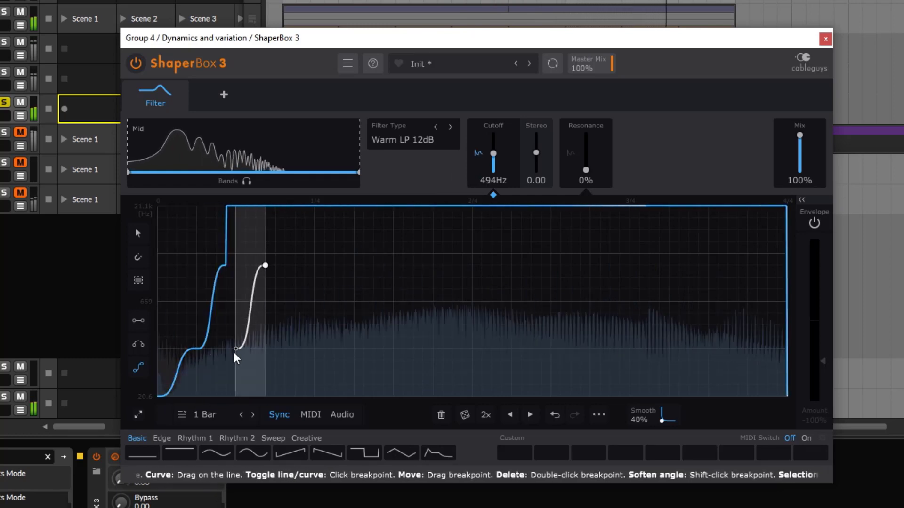
pyautogui.moveTo(227, 278)
pyautogui.mouseDown()
pyautogui.moveTo(313, 253)
pyautogui.moveTo(383, 301)
pyautogui.moveTo(373, 301)
pyautogui.mouseUp()
pyautogui.moveTo(325, 350); pyautogui.dragTo(492, 348)
pyautogui.moveTo(413, 349)
pyautogui.mouseDown()
pyautogui.moveTo(571, 337)
pyautogui.moveTo(571, 278)
pyautogui.mouseUp()
pyautogui.moveTo(344, 348); pyautogui.dragTo(521, 266)
# Draw three downward arcs of varying width and depth over the rest of the cutoff wave and nudge the last dip's starting breakpoint earlier.
pyautogui.click(138, 344)
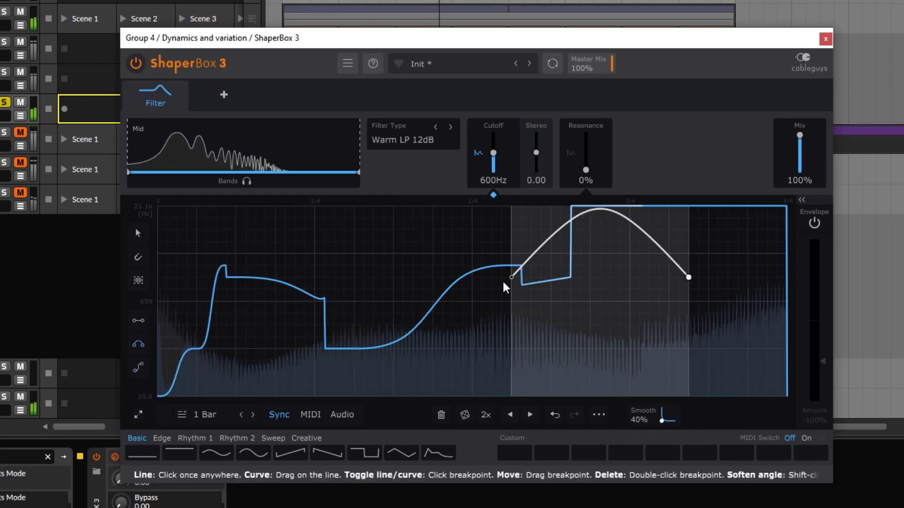
pyautogui.moveTo(521, 265); pyautogui.dragTo(590, 357)
pyautogui.moveTo(590, 265)
pyautogui.mouseDown()
pyautogui.moveTo(767, 311)
pyautogui.moveTo(757, 300)
pyautogui.mouseUp()
pyautogui.moveTo(757, 266)
pyautogui.mouseDown()
pyautogui.moveTo(787, 300)
pyautogui.moveTo(787, 380)
pyautogui.moveTo(787, 368)
pyautogui.mouseUp()
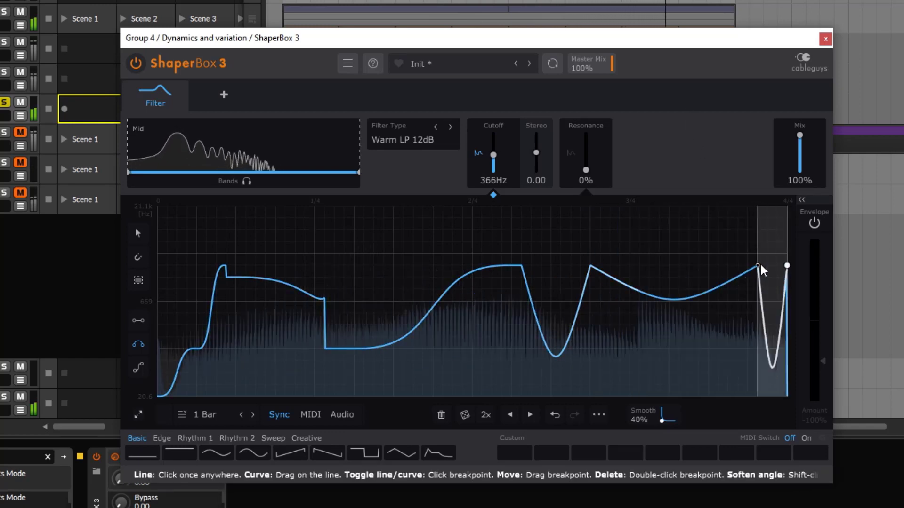
pyautogui.click(139, 233)
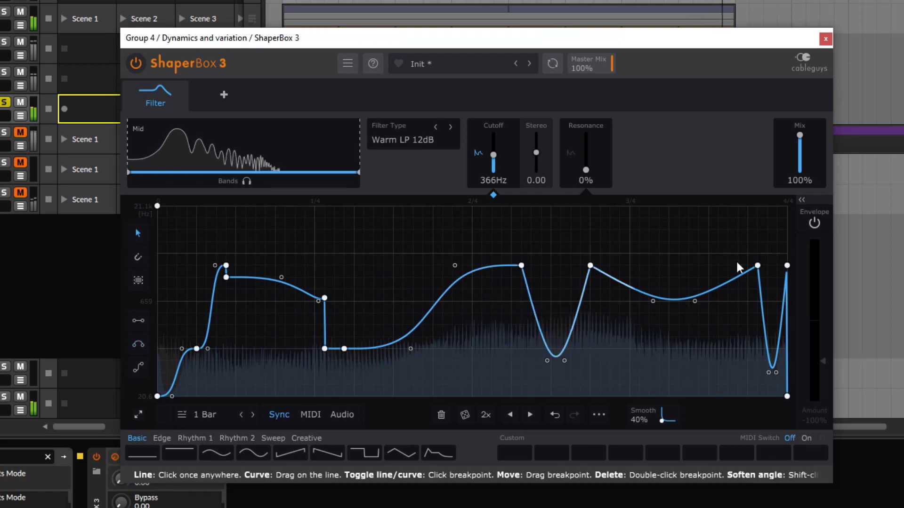
pyautogui.moveTo(748, 268); pyautogui.dragTo(748, 267)
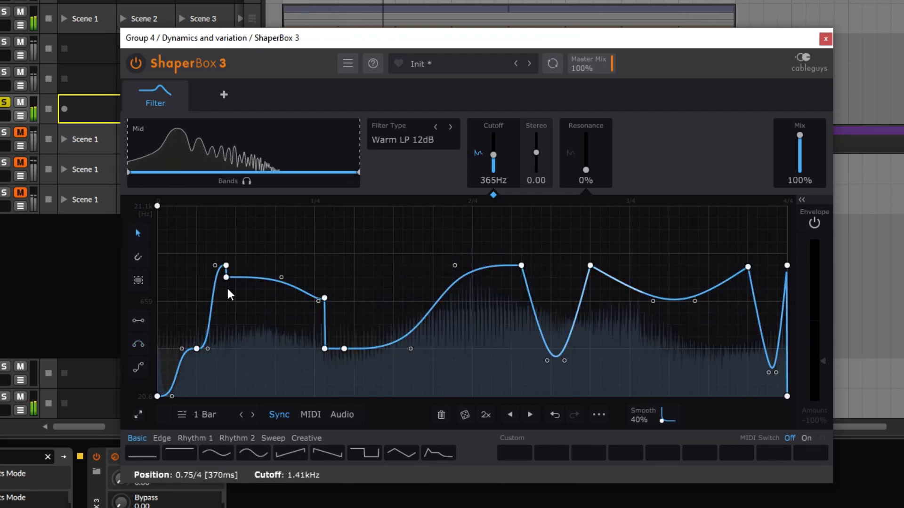
# Draw four upward arcs of different widths and heights in the resonance wave, covering the start to just past 3/4.
pyautogui.click(601, 155)
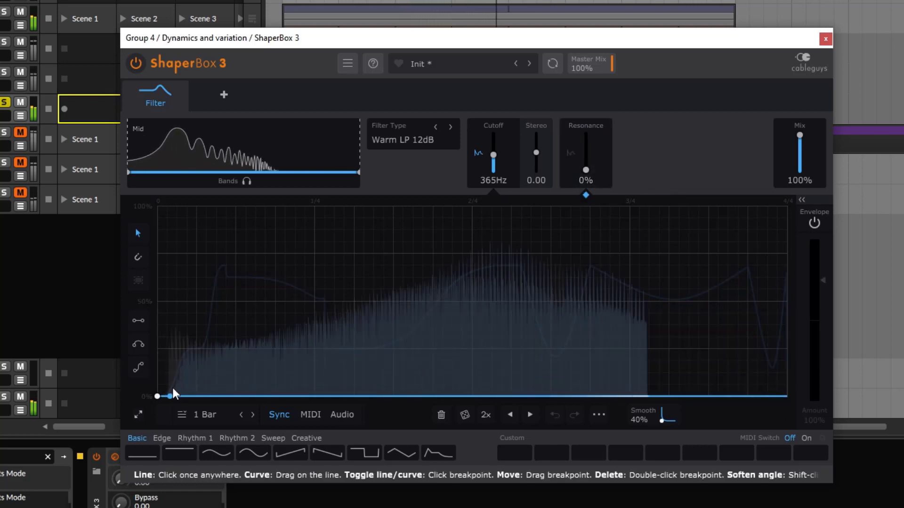
pyautogui.click(138, 344)
pyautogui.moveTo(167, 385); pyautogui.dragTo(650, 385)
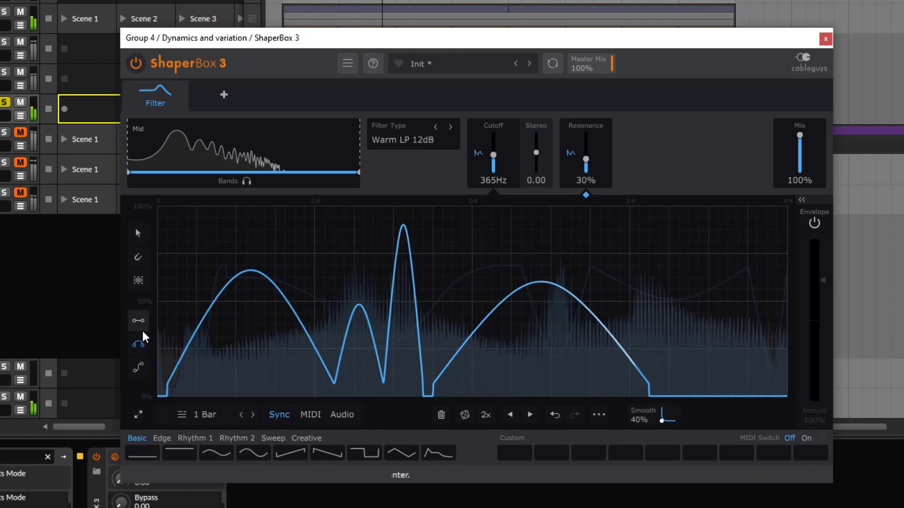
# Draw rising and falling straight segments over the last quarter of the resonance wave and compare the sound with ShaperBox 3 bypassed and active.
pyautogui.click(138, 320)
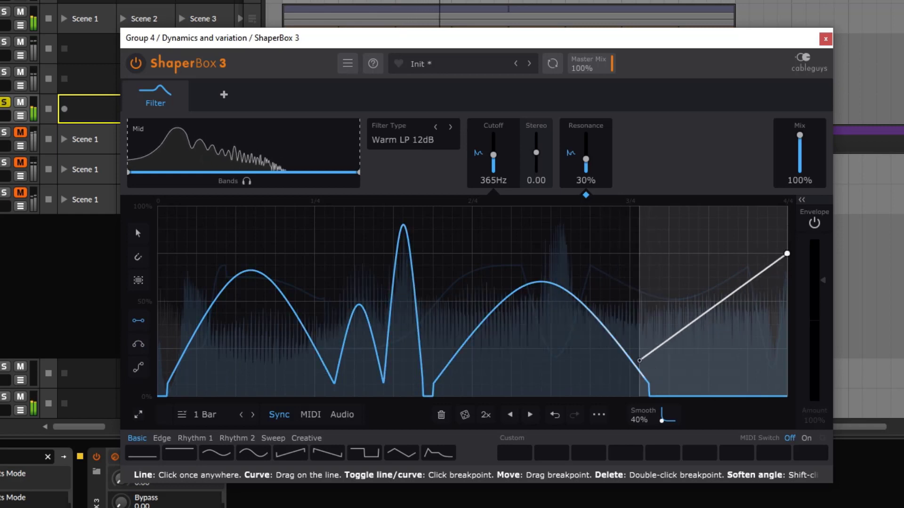
pyautogui.click(640, 365)
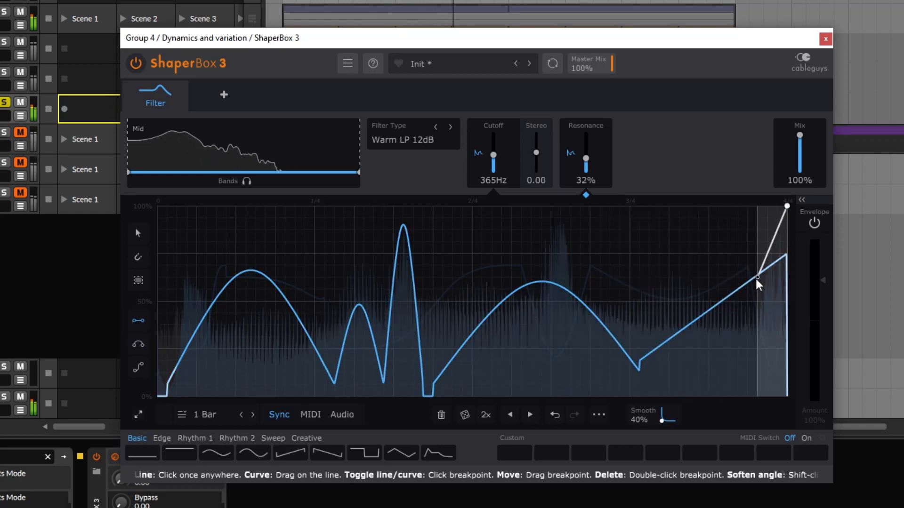
pyautogui.click(690, 327)
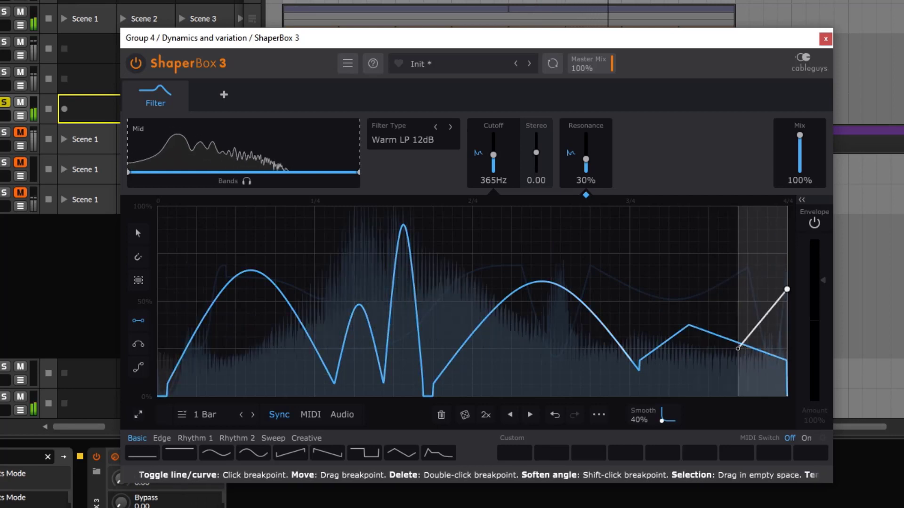
pyautogui.click(738, 347)
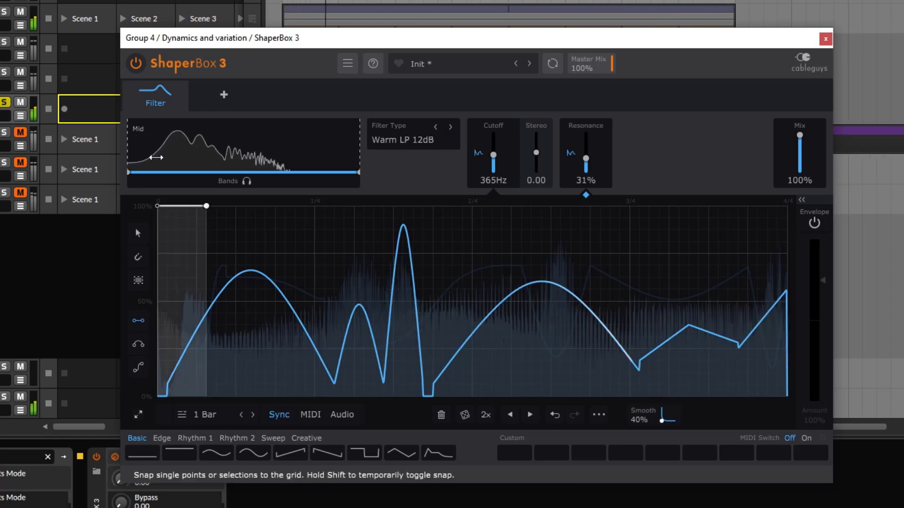
pyautogui.click(136, 64)
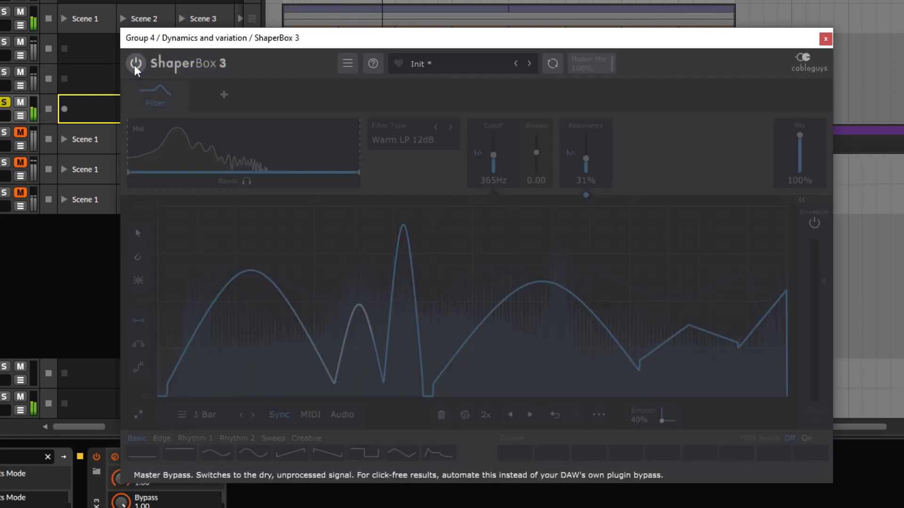
pyautogui.click(136, 64)
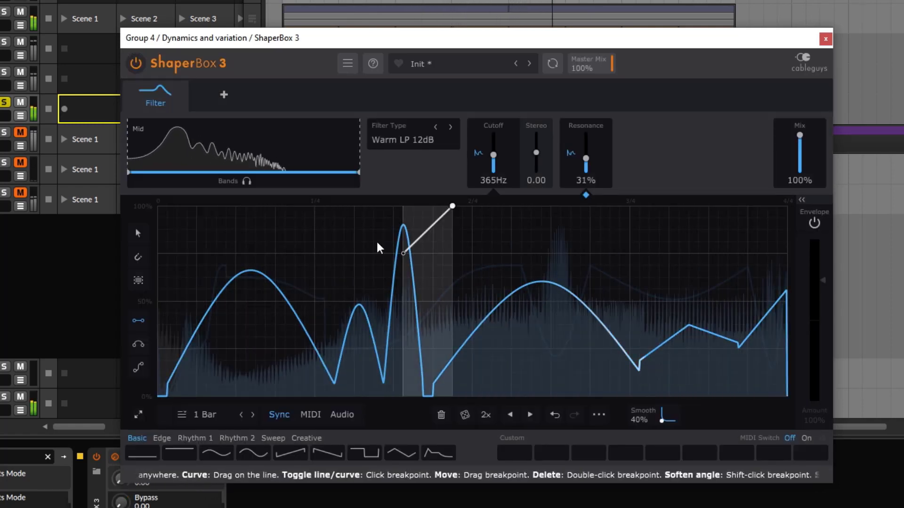
# Solo the other two Dynamics and variation tracks as well and lower the instrument track's volume to -20.6 dB.
pyautogui.moveTo(2, 116); pyautogui.dragTo(4, 116)
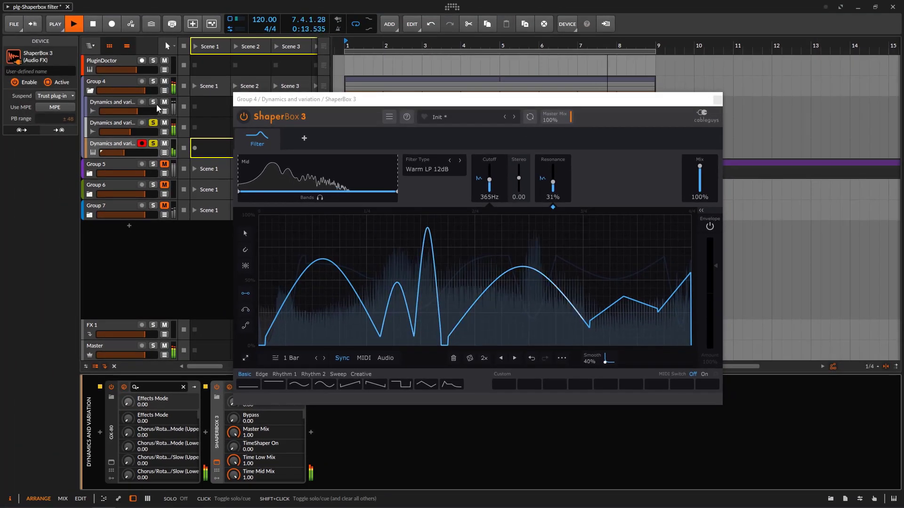
pyautogui.click(156, 103)
pyautogui.moveTo(125, 152); pyautogui.dragTo(120, 153)
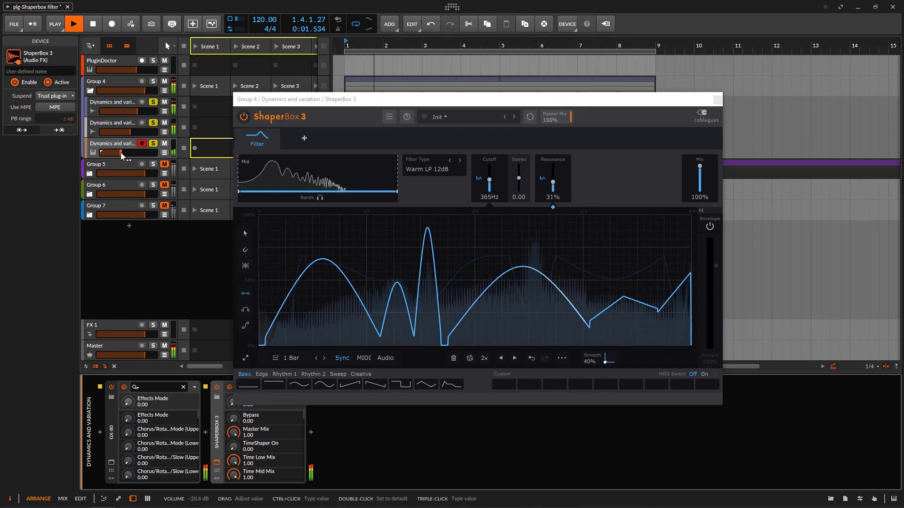
# Compare the mix with ShaperBox 3 bypassed and active, setting the instrument track's volume to -17.9 dB meanwhile.
pyautogui.click(245, 117)
pyautogui.moveTo(142, 153); pyautogui.dragTo(123, 152)
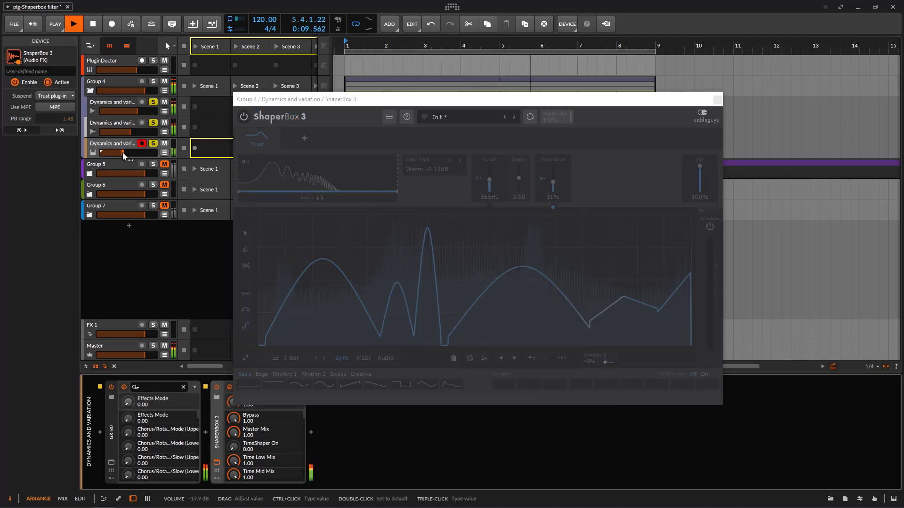
pyautogui.click(244, 117)
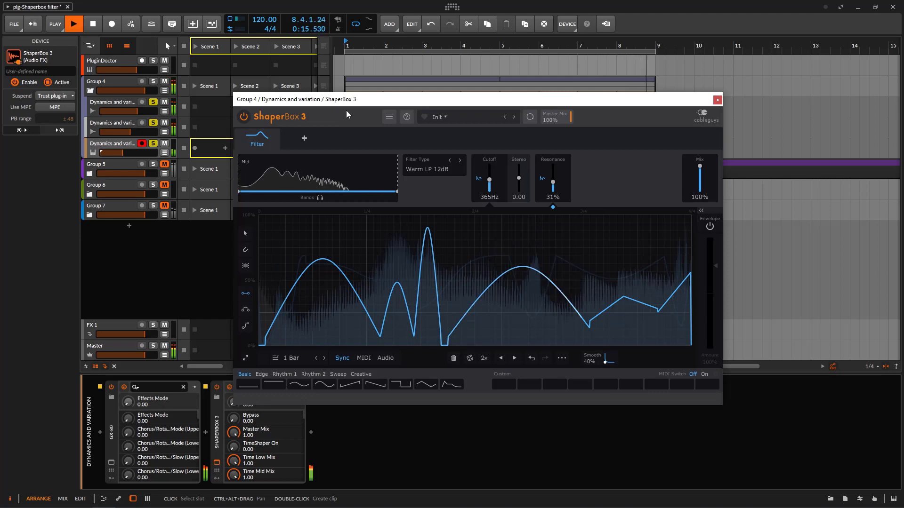
# Set the Filter's Mix to 58% and the instrument track's volume to -14.5 dB, and stop playback.
pyautogui.click(489, 180)
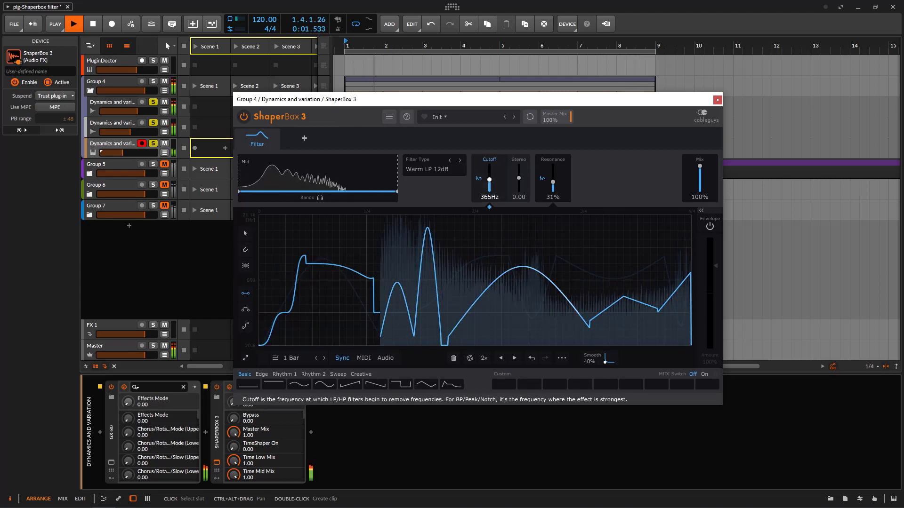
pyautogui.click(699, 179)
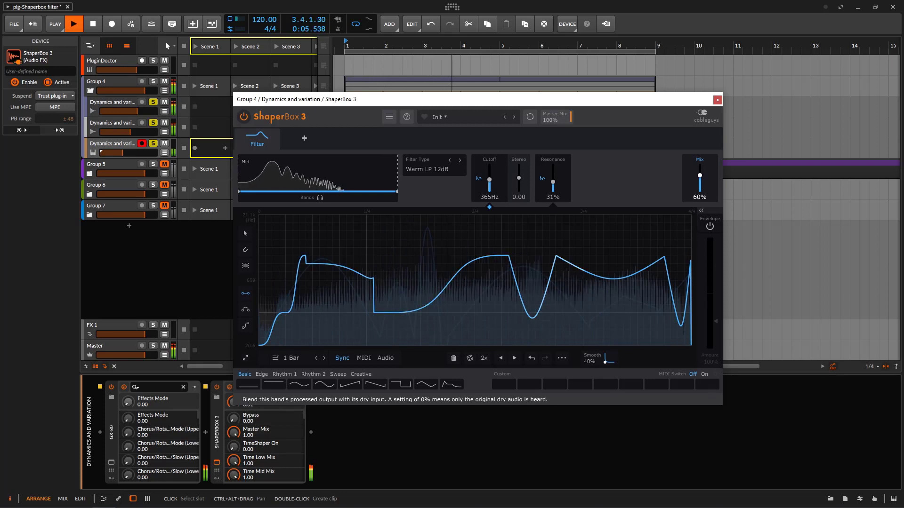
pyautogui.click(568, 168)
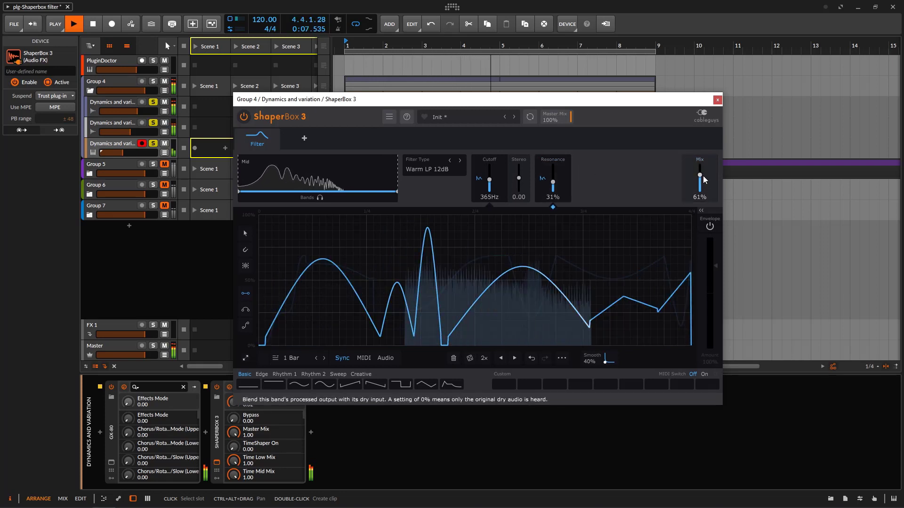
pyautogui.moveTo(577, 104); pyautogui.dragTo(695, 102)
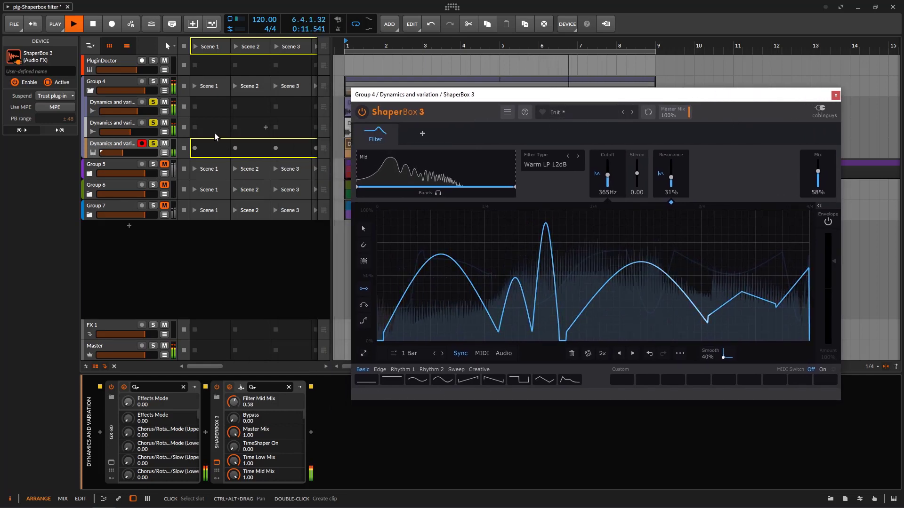
pyautogui.moveTo(123, 153); pyautogui.dragTo(126, 153)
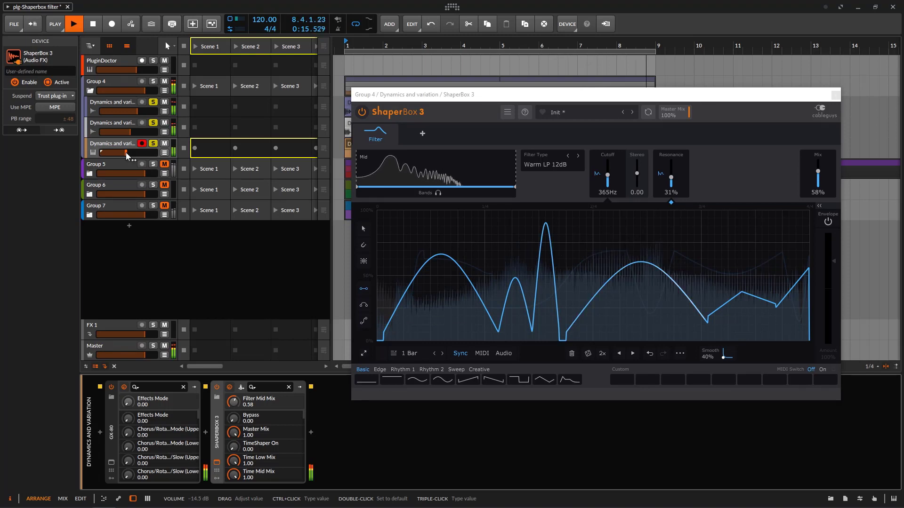
pyautogui.click(93, 25)
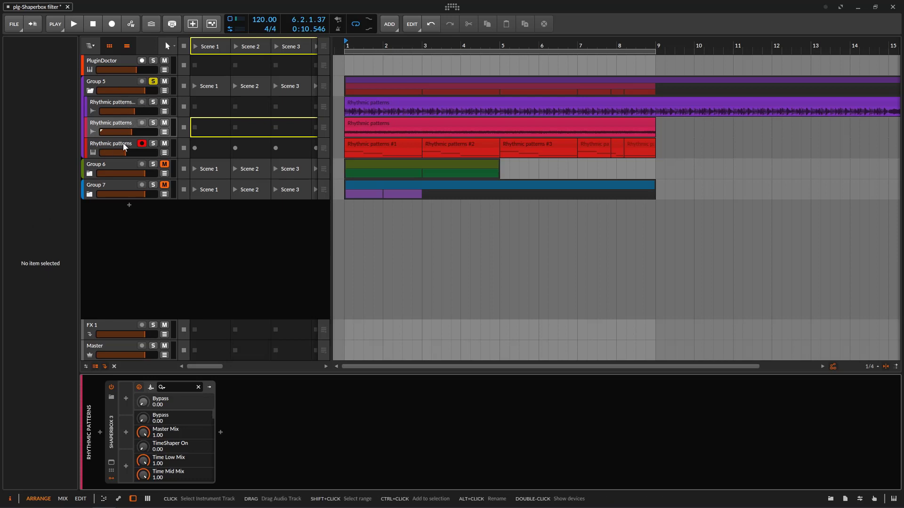
# Audition the soloed Group 5 briefly, and solo and play its second Rhythmic patterns track, which carries ShaperBox 3.
pyautogui.press('space')
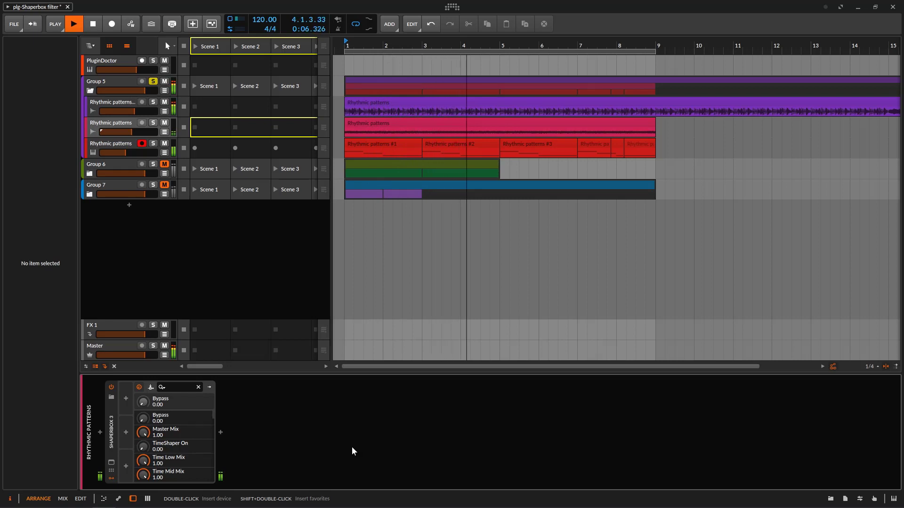
pyautogui.press('space')
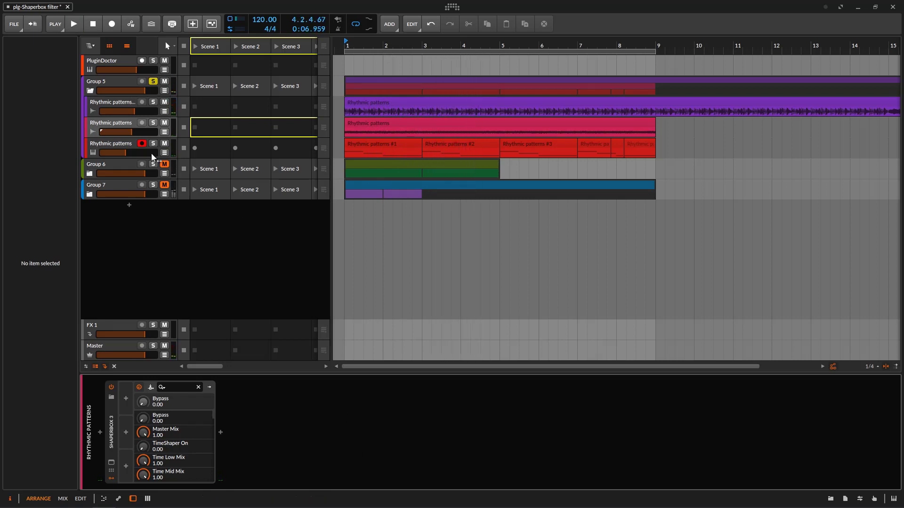
pyautogui.click(113, 127)
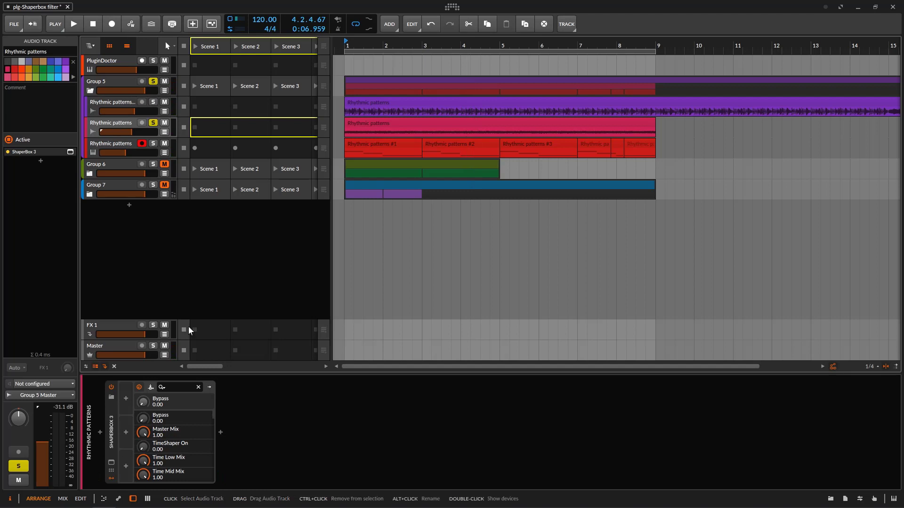
pyautogui.press('space')
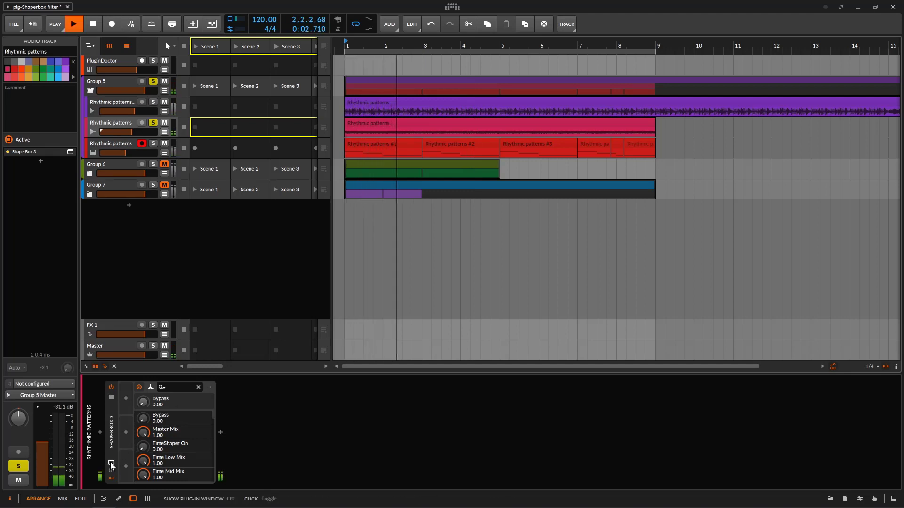
# Open ShaperBox 3 on the second Rhythmic patterns track, add the Filter shaper and stop playback.
pyautogui.click(111, 464)
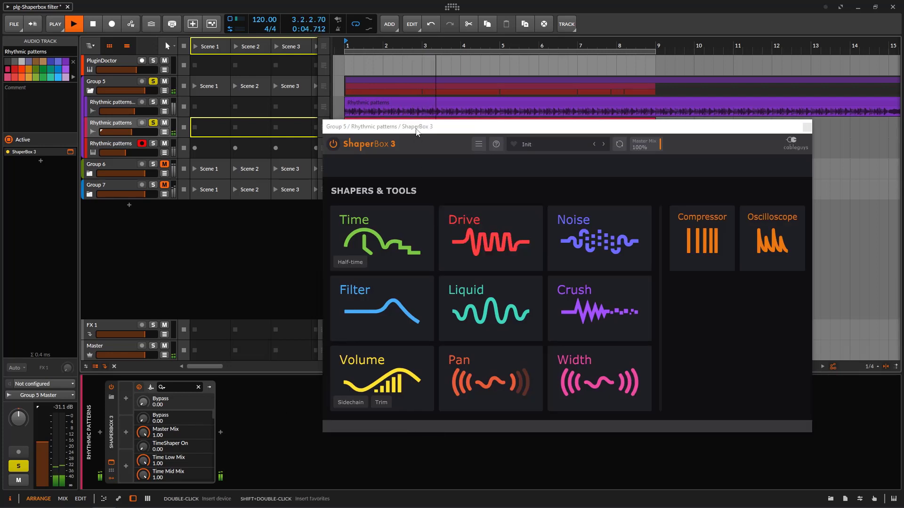
pyautogui.moveTo(416, 132); pyautogui.dragTo(402, 103)
pyautogui.click(363, 278)
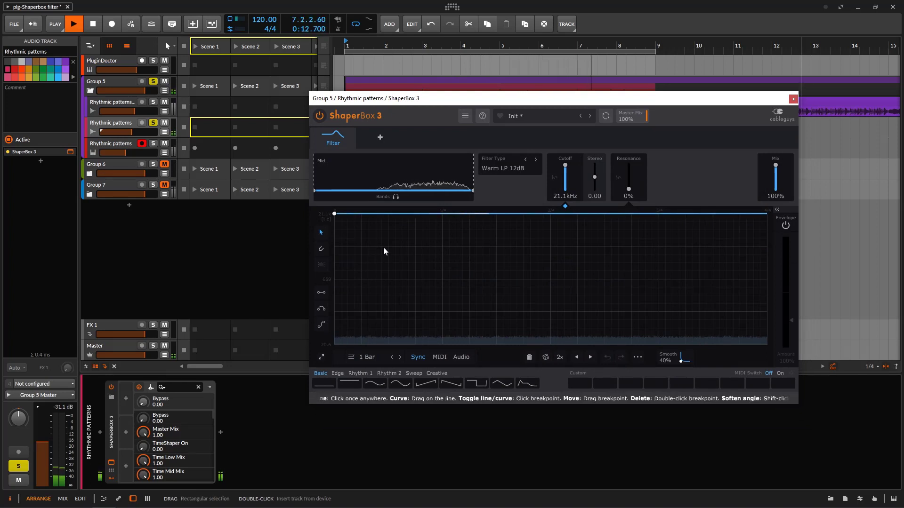
pyautogui.press('space')
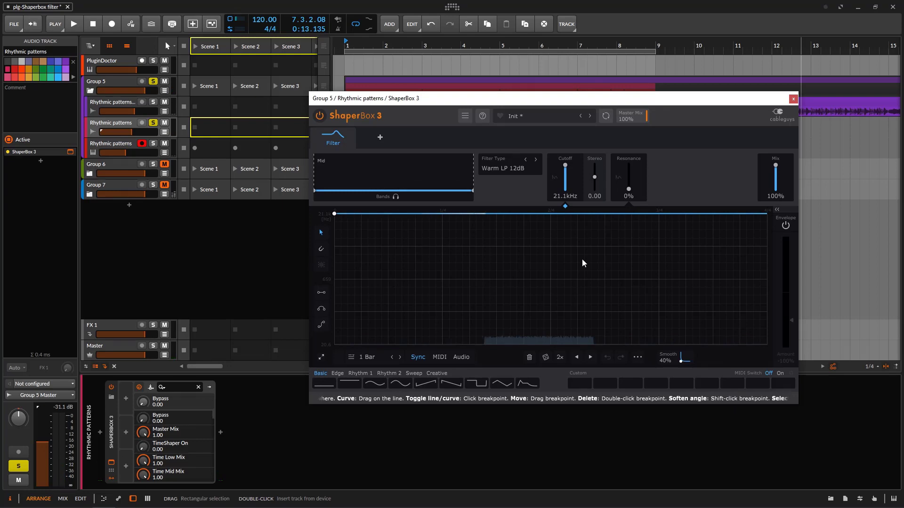
# Load the first non-flat Rhythm 1 wave into the Filter's cutoff modulation and play it back.
pyautogui.click(362, 373)
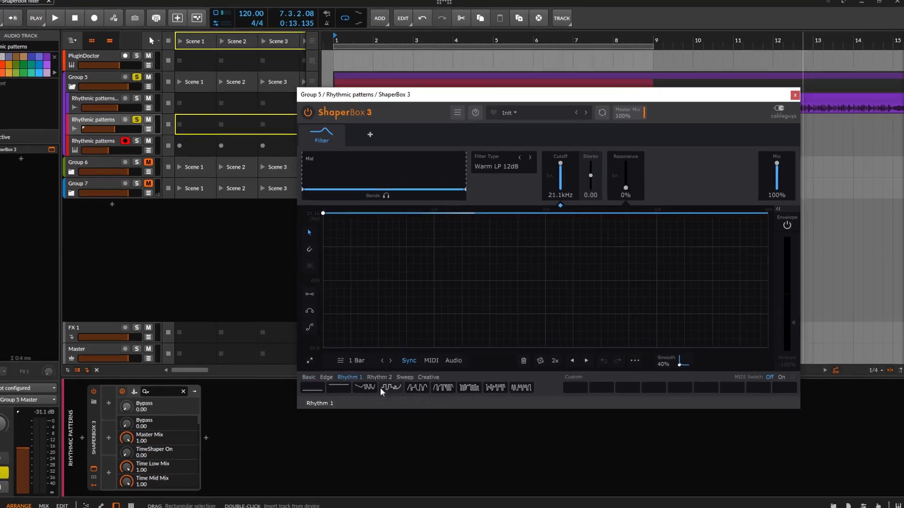
pyautogui.click(367, 385)
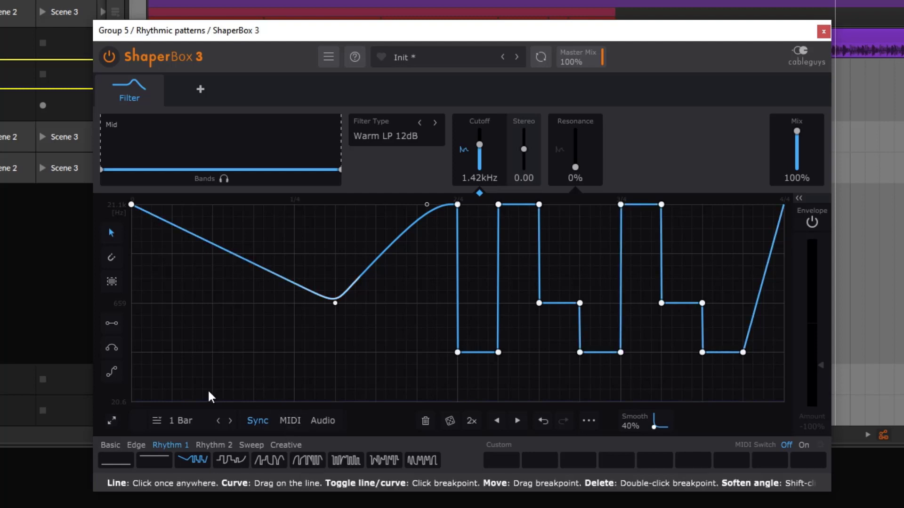
pyautogui.press('space')
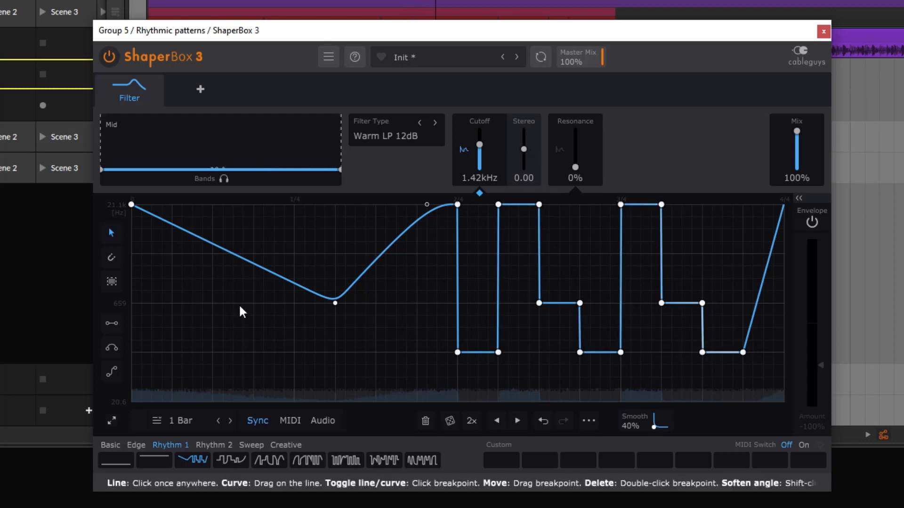
# Set the filter type to Warm LP 24dB, compare ShaperBox 3 bypassed and active, and stop playback.
pyautogui.click(414, 137)
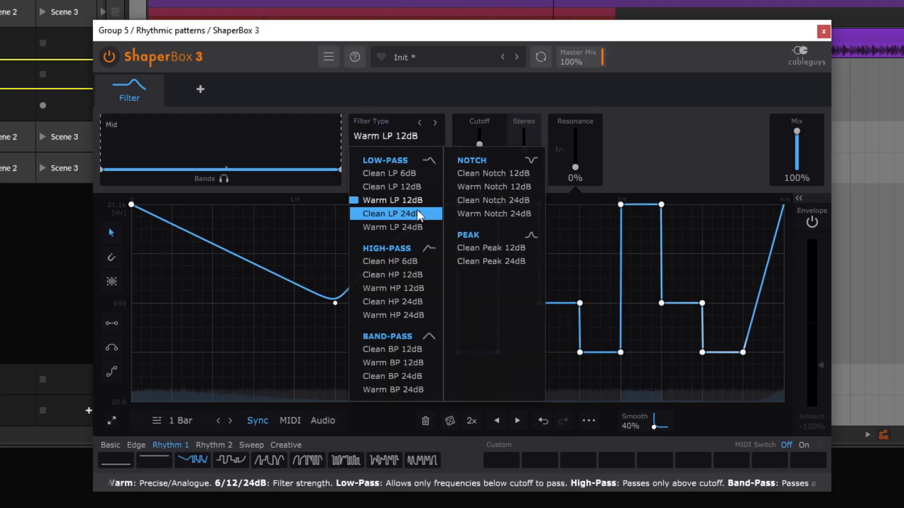
pyautogui.click(409, 228)
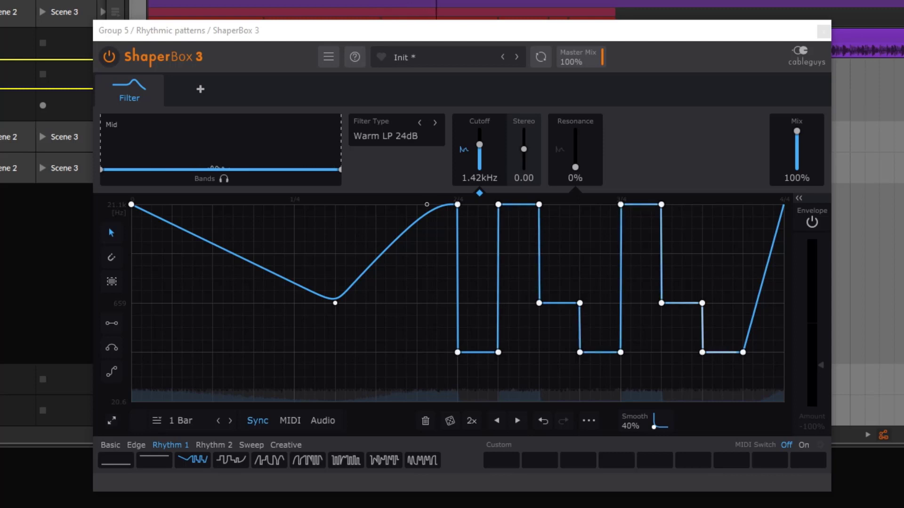
pyautogui.click(110, 56)
pyautogui.click(112, 56)
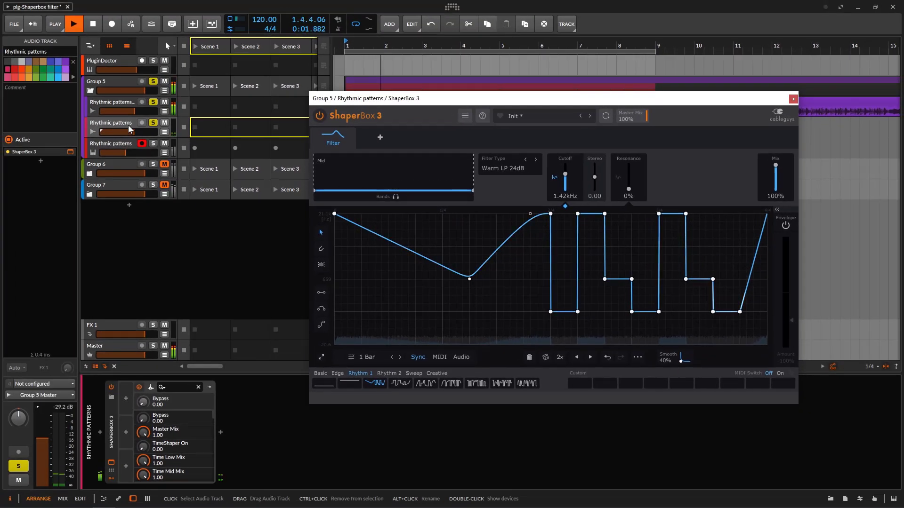
pyautogui.press('space')
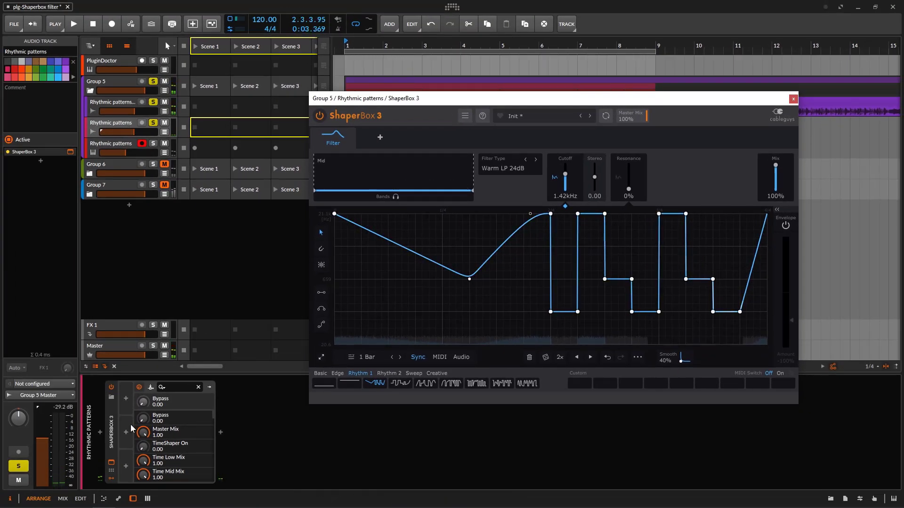
# Add an LFO modulator to the ShaperBox 3 device and expand its settings.
pyautogui.click(126, 400)
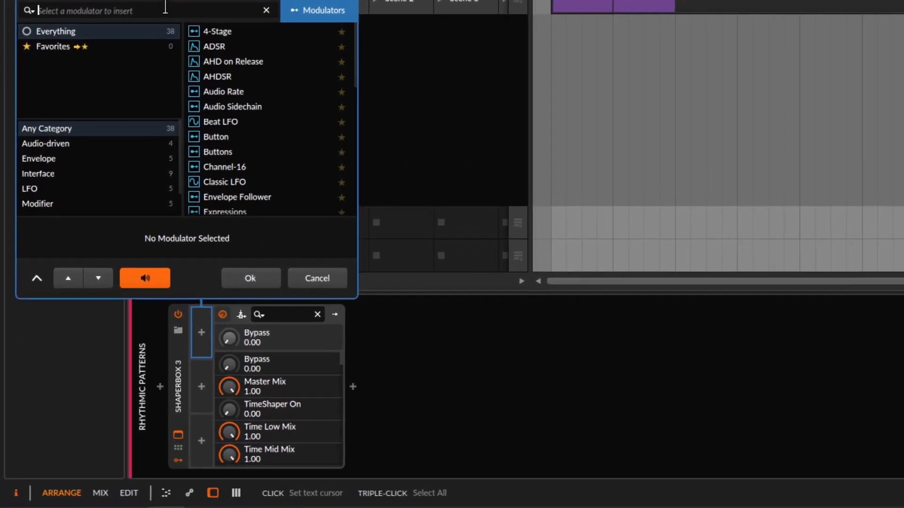
pyautogui.write('lofo')
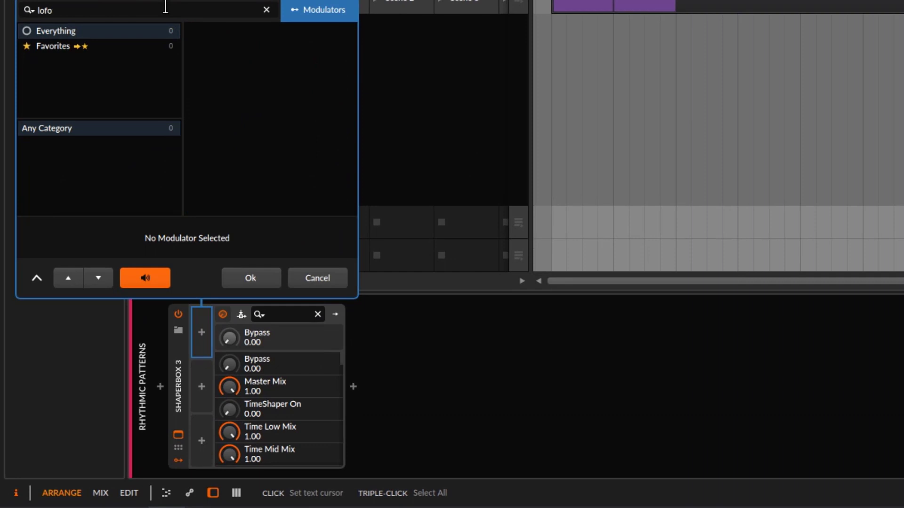
pyautogui.press('BackSpace')
pyautogui.press('BackSpace')
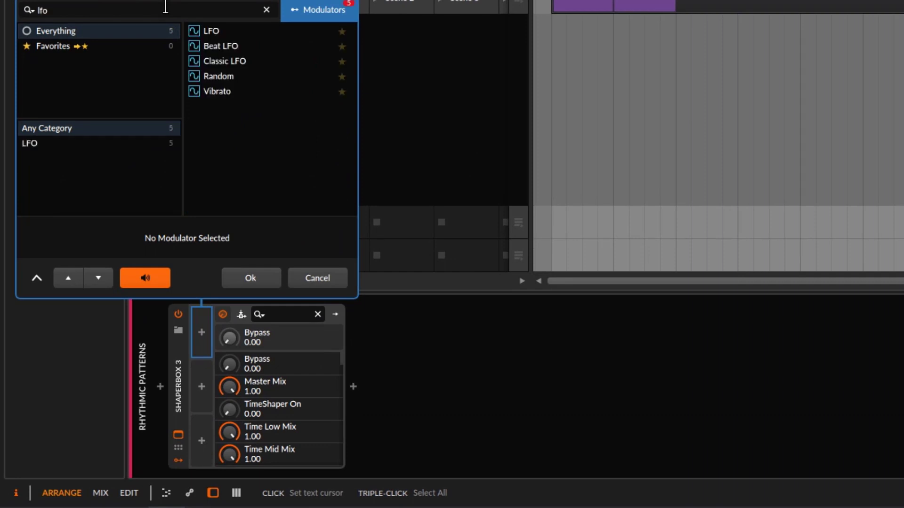
pyautogui.click(221, 31)
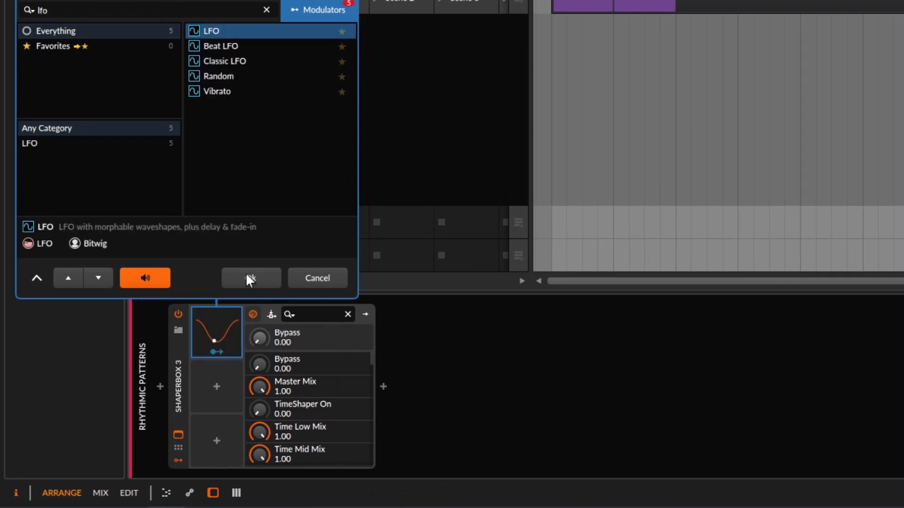
pyautogui.click(247, 274)
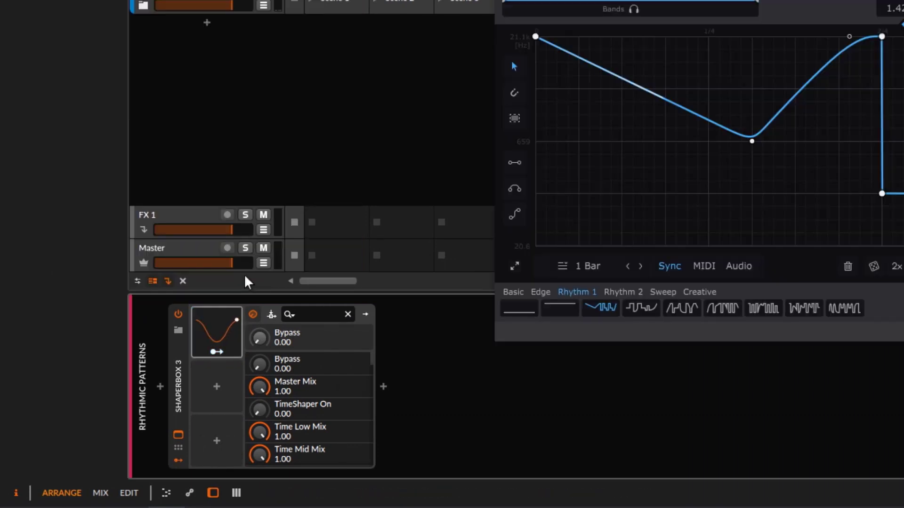
pyautogui.click(211, 332)
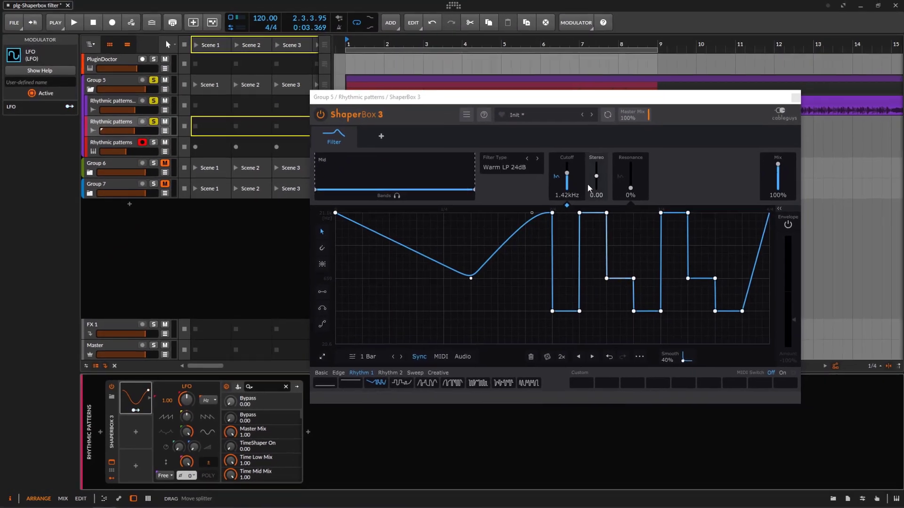
# Bring up the Filter Mid Stereo Offset parameter, set it to about 0.55 and map the LFO to it.
pyautogui.moveTo(807, 58); pyautogui.dragTo(807, 62)
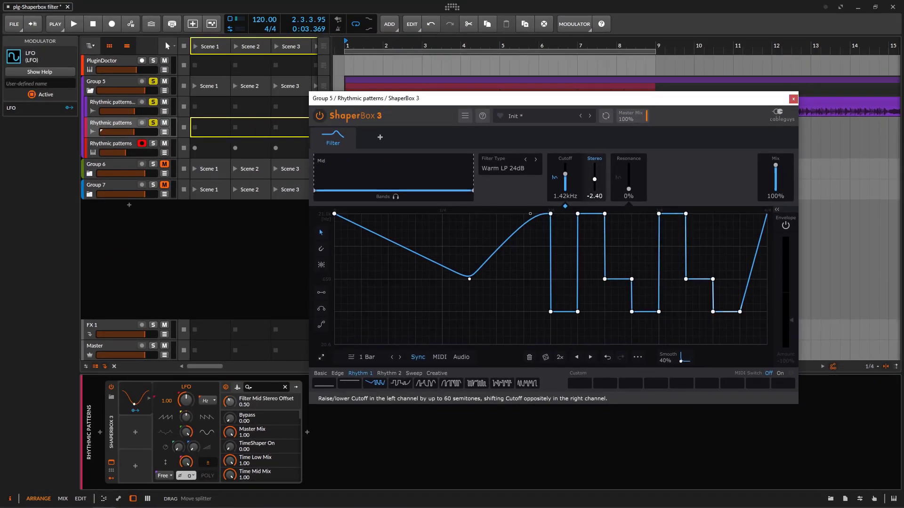
pyautogui.moveTo(595, 186); pyautogui.dragTo(595, 181)
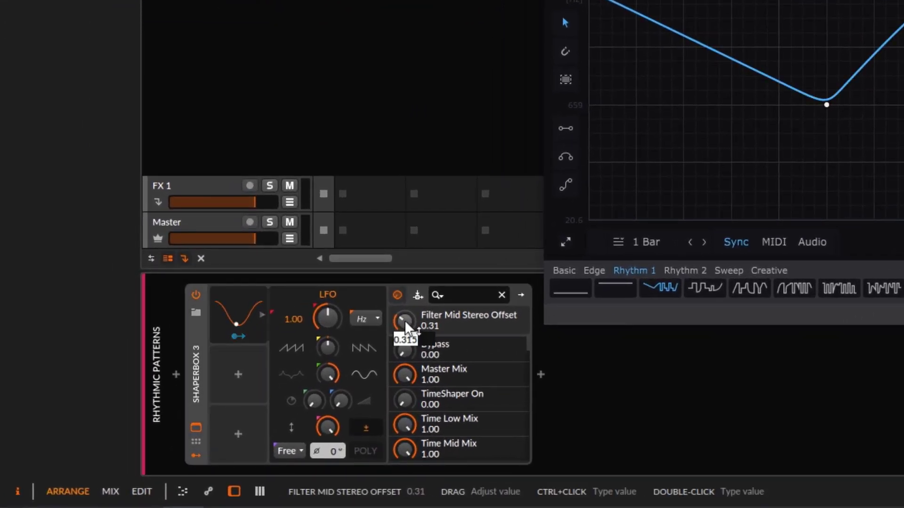
pyautogui.moveTo(404, 320); pyautogui.dragTo(404, 287)
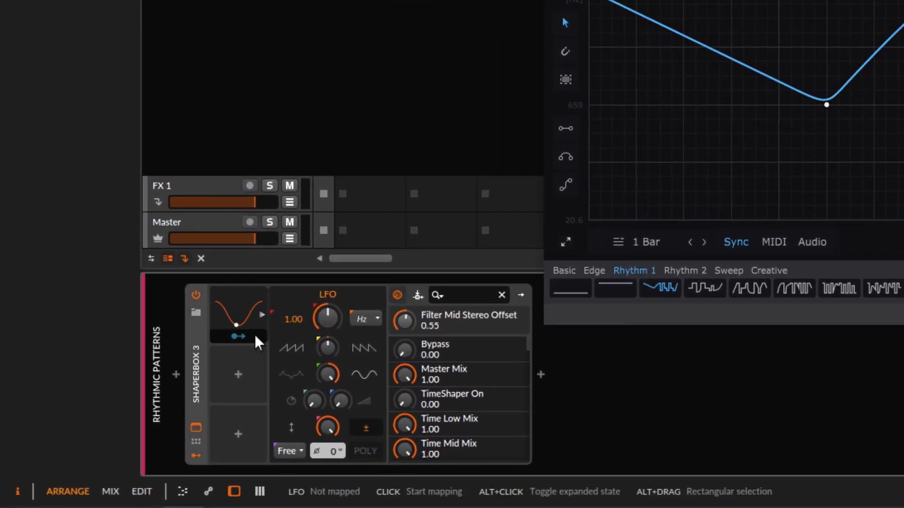
pyautogui.click(236, 336)
pyautogui.moveTo(404, 321)
pyautogui.mouseDown()
pyautogui.moveTo(403, 293)
pyautogui.moveTo(405, 320)
pyautogui.mouseUp()
pyautogui.click(238, 335)
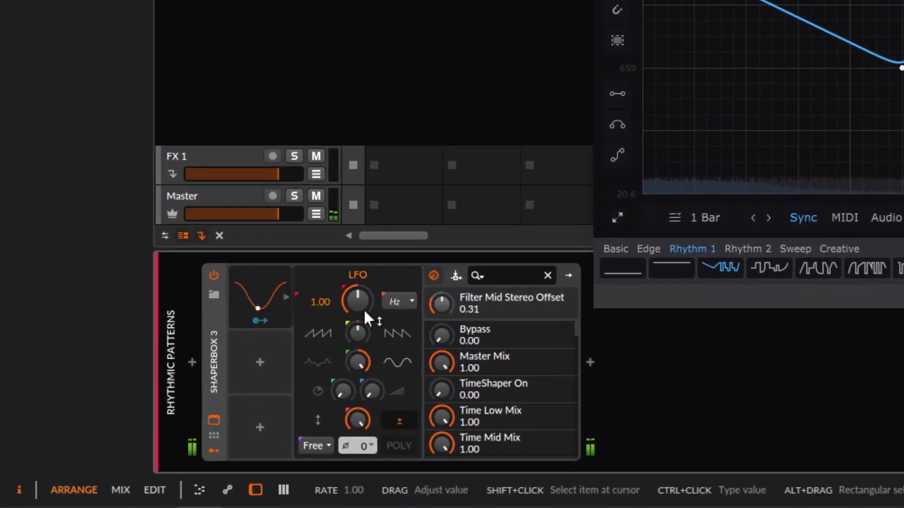
# Skew the LFO towards a falling saw shape and set its modulation of Filter Mid Stereo Offset to 0.220.
pyautogui.moveTo(364, 332); pyautogui.dragTo(357, 263)
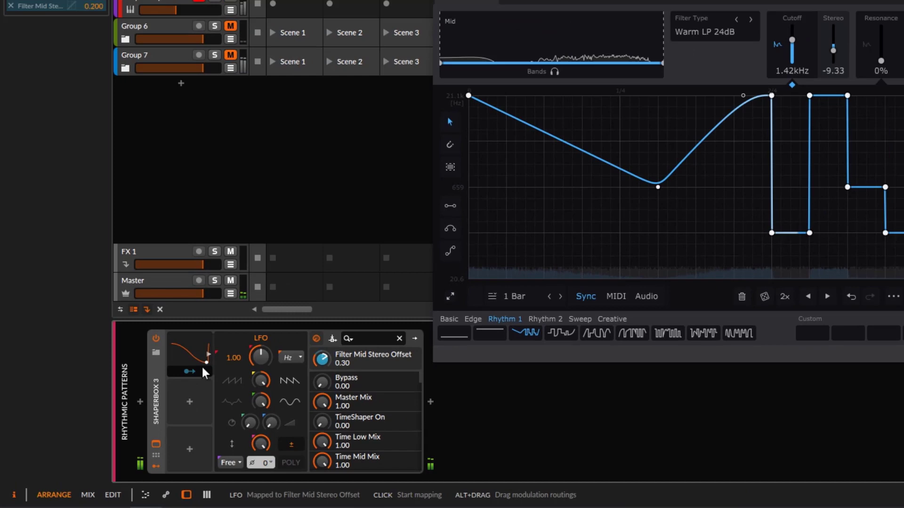
pyautogui.click(202, 369)
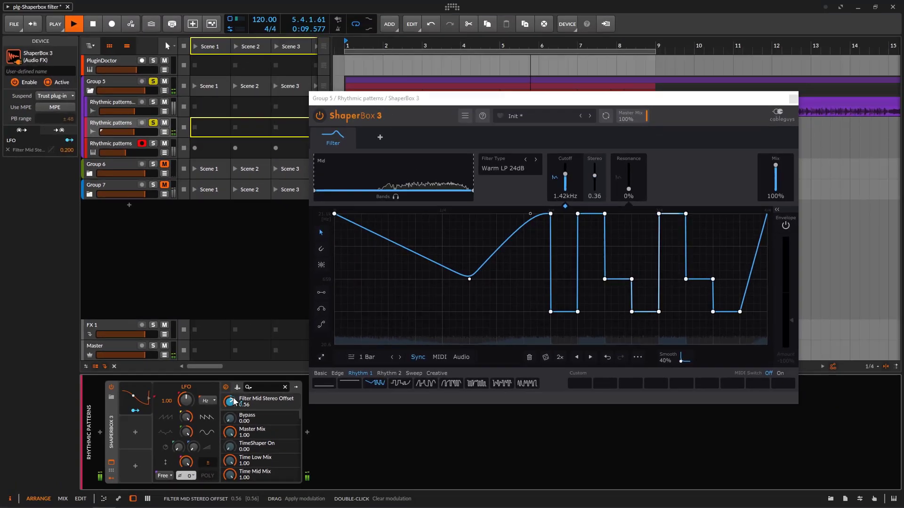
pyautogui.moveTo(321, 359); pyautogui.dragTo(321, 346)
pyautogui.moveTo(230, 402); pyautogui.dragTo(230, 402)
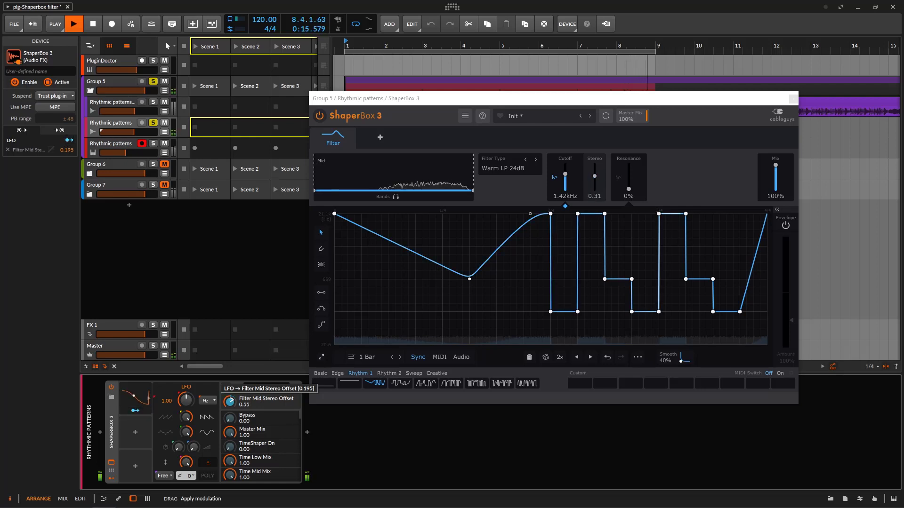
pyautogui.moveTo(230, 402); pyautogui.dragTo(235, 401)
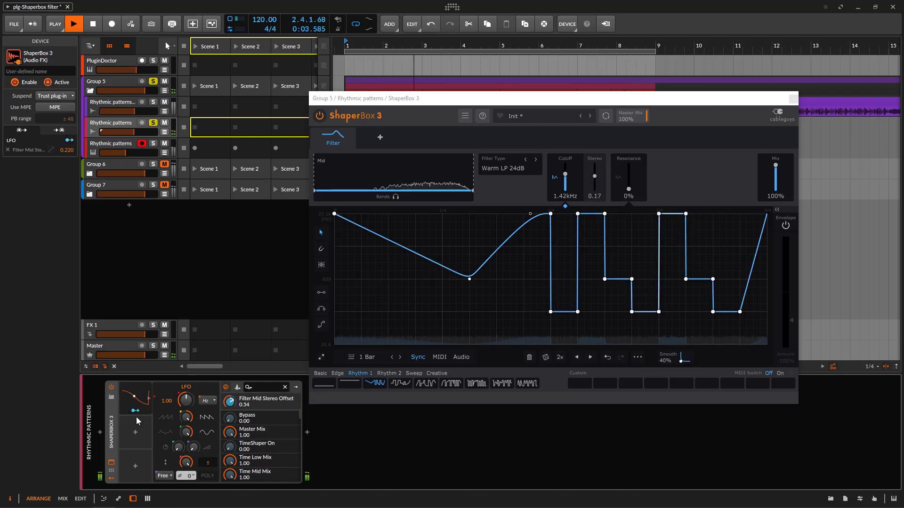
# Solo the first Rhythmic patterns track as well, compare ShaperBox 3 bypassed and active, close its window and stop playback.
pyautogui.click(154, 102)
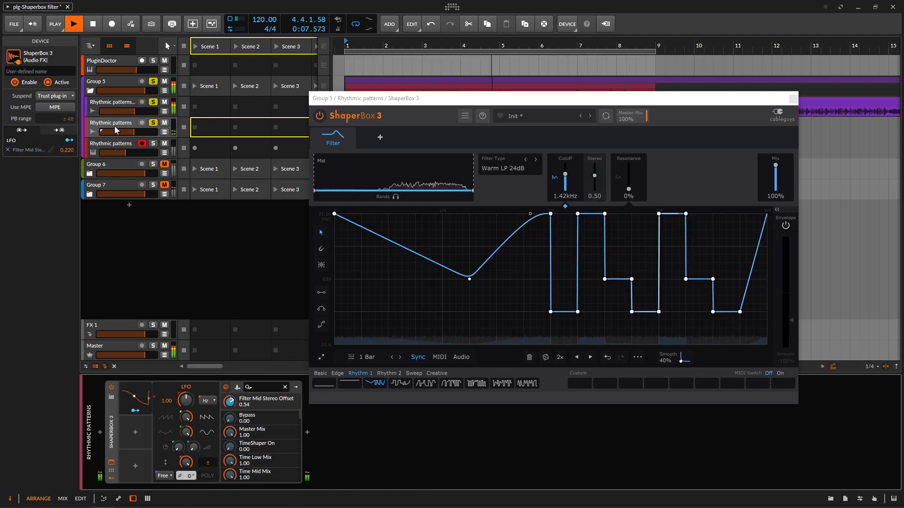
pyautogui.click(320, 116)
pyautogui.click(319, 118)
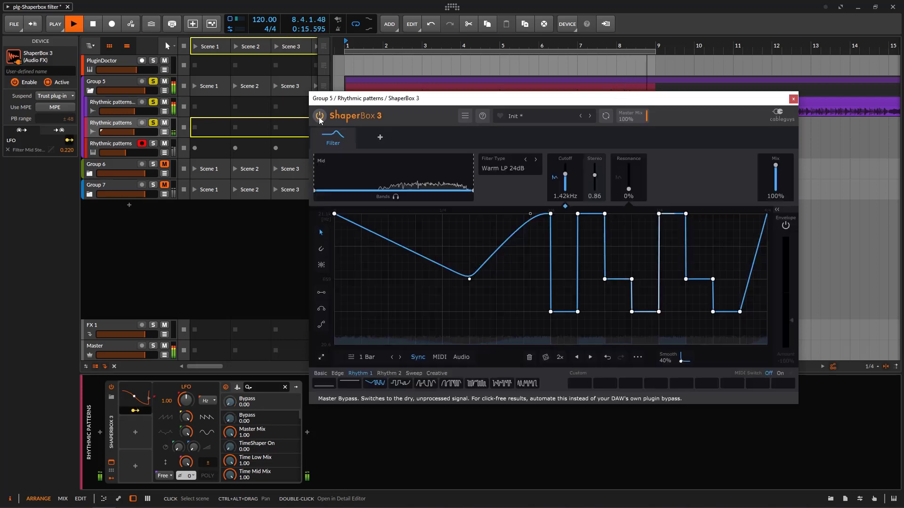
pyautogui.click(794, 99)
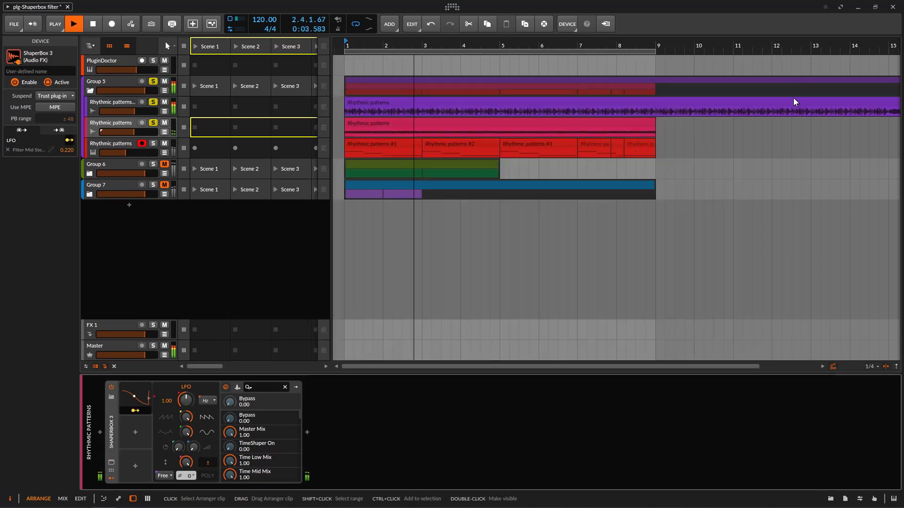
pyautogui.press('space')
# Solo only the Rhythmic patterns instrument track with Serum, clearing Group 5's other solos, and play it.
pyautogui.click(146, 151)
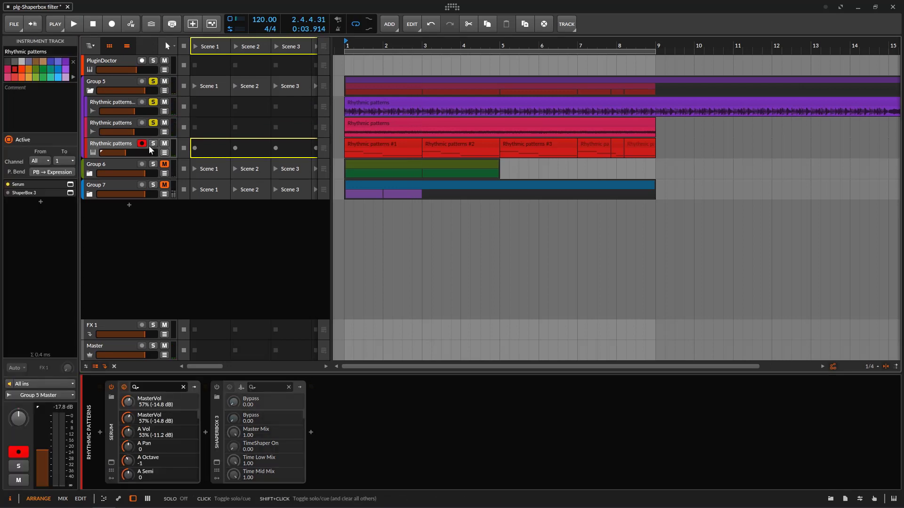
pyautogui.click(150, 145)
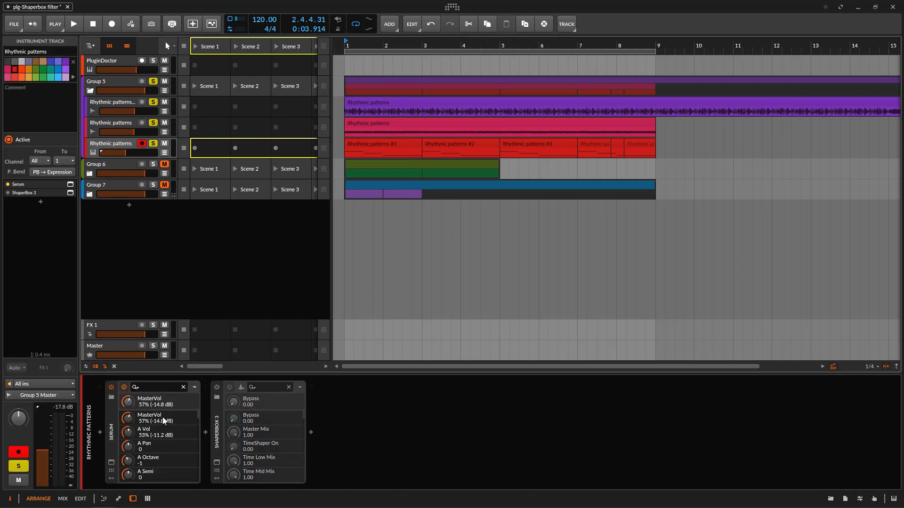
pyautogui.click(74, 24)
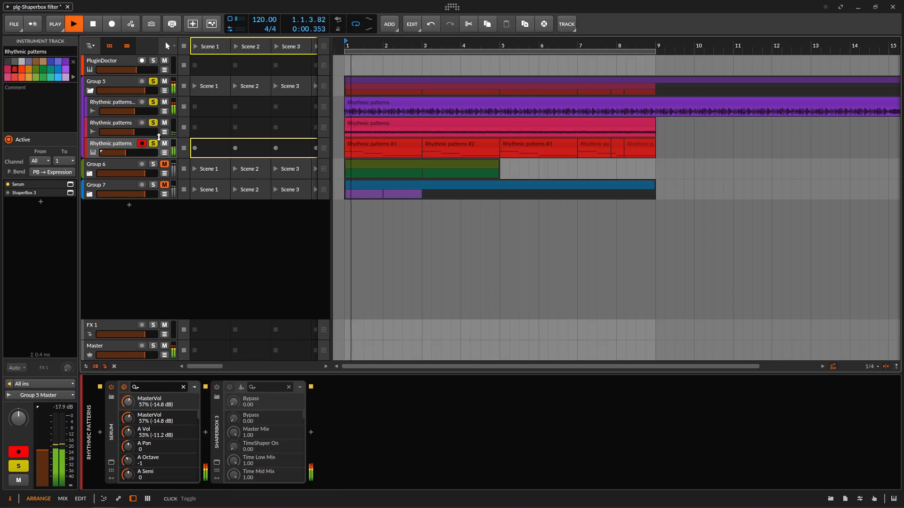
pyautogui.click(153, 85)
pyautogui.click(154, 82)
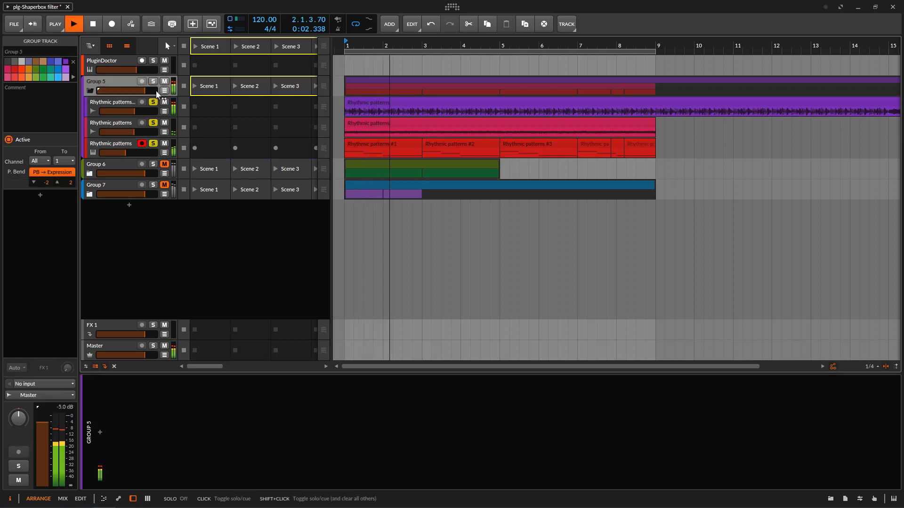
pyautogui.click(123, 143)
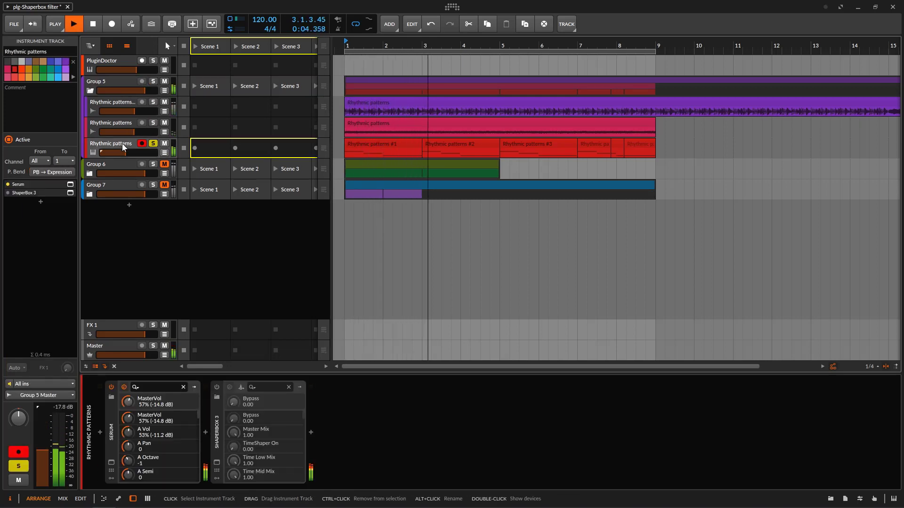
# Examine the notes in the Rhythmic patterns #1 clip, return to the track's device chain and stop playback.
pyautogui.doubleClick(384, 149)
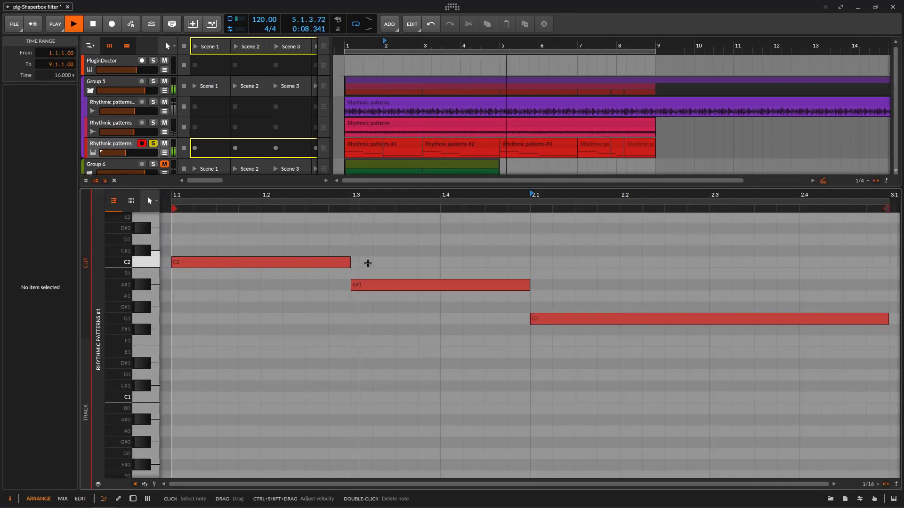
pyautogui.click(118, 151)
pyautogui.press('d')
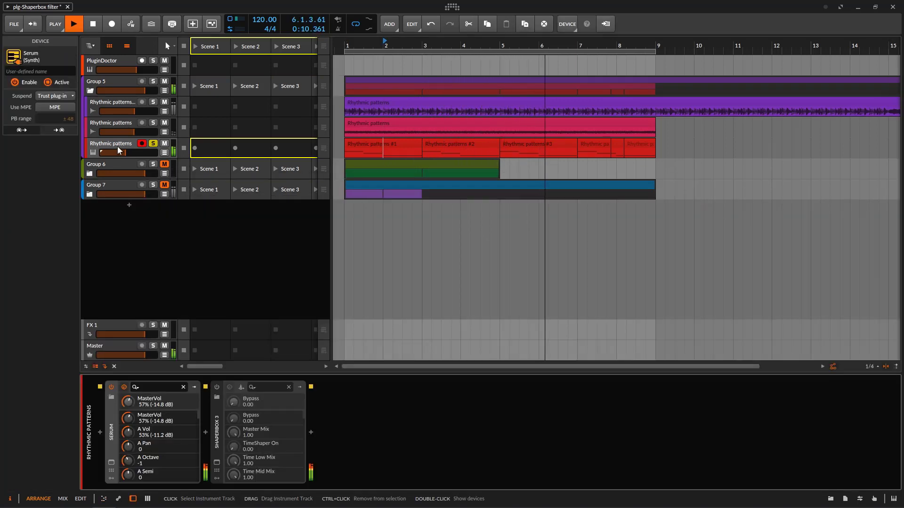
pyautogui.press('space')
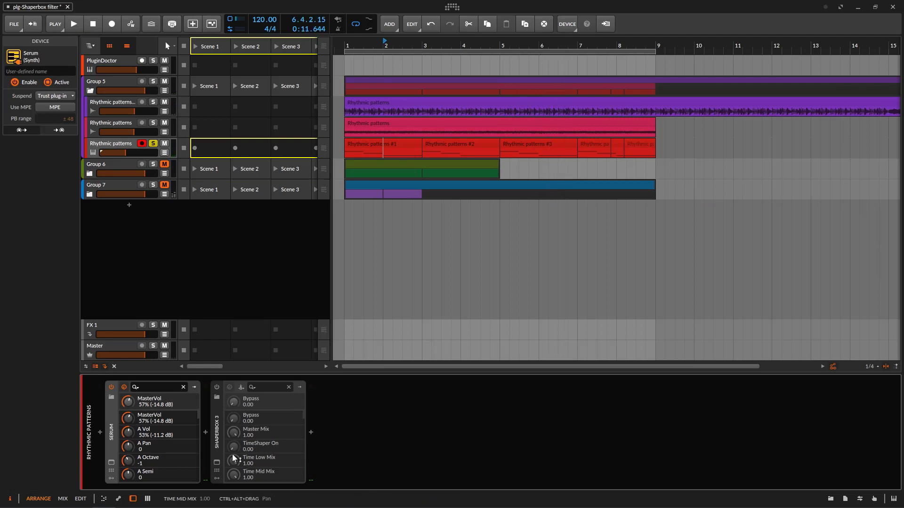
# Examine ShaperBox 3's resonance and cutoff curves on the Serum track during playback, and compare the sound with the plug-in bypassed and active.
pyautogui.click(216, 462)
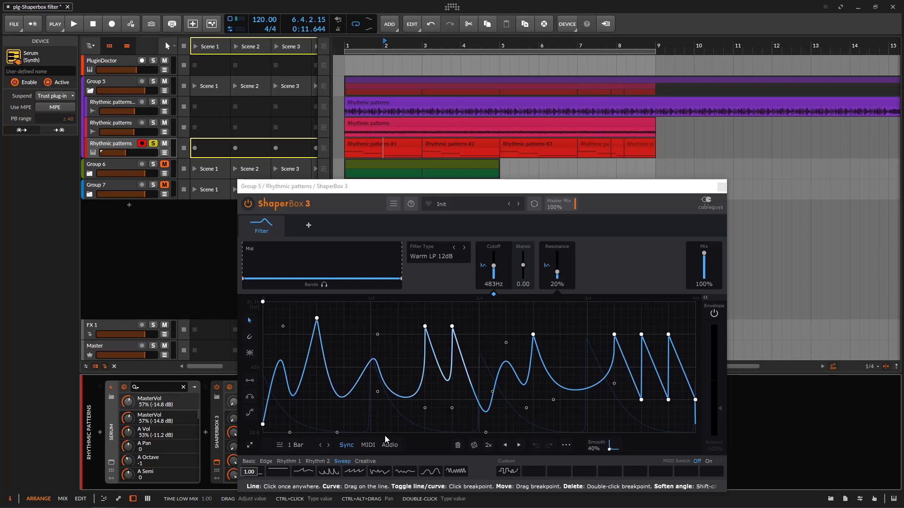
pyautogui.moveTo(588, 187); pyautogui.dragTo(699, 170)
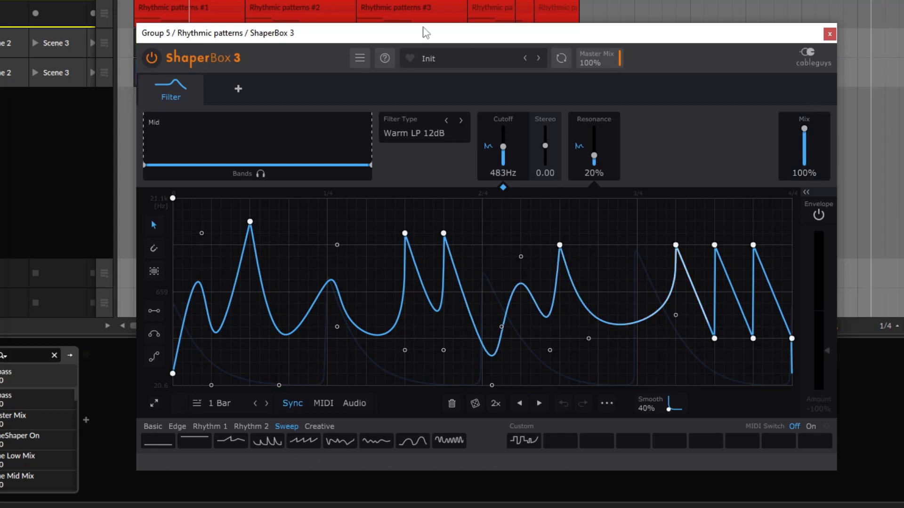
pyautogui.moveTo(421, 30); pyautogui.dragTo(391, 1)
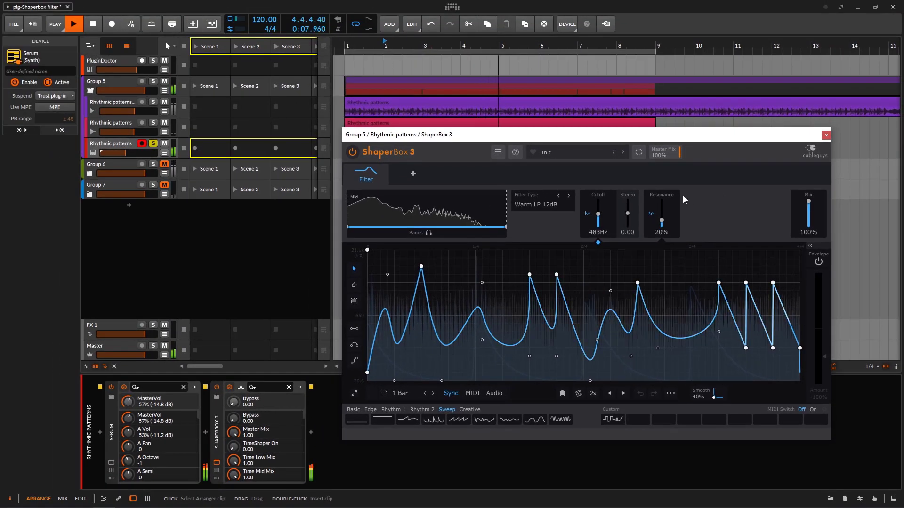
pyautogui.click(675, 197)
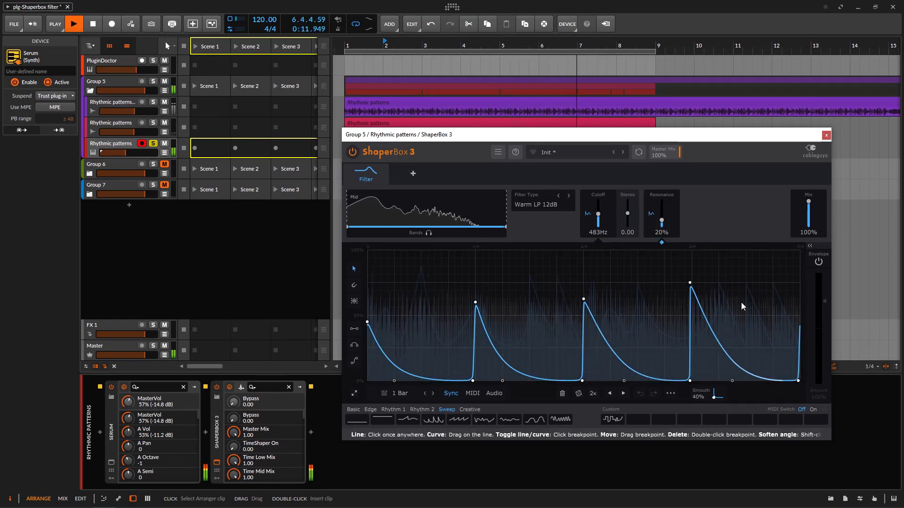
pyautogui.click(608, 193)
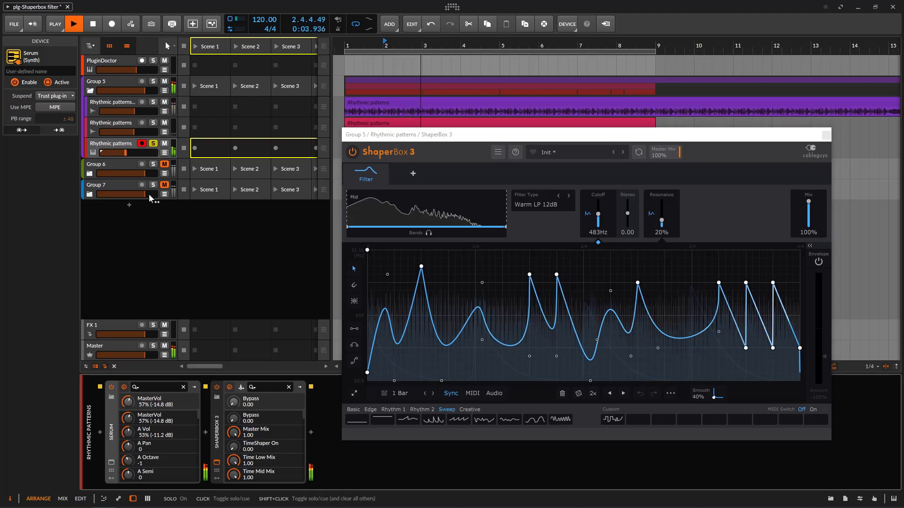
pyautogui.click(218, 388)
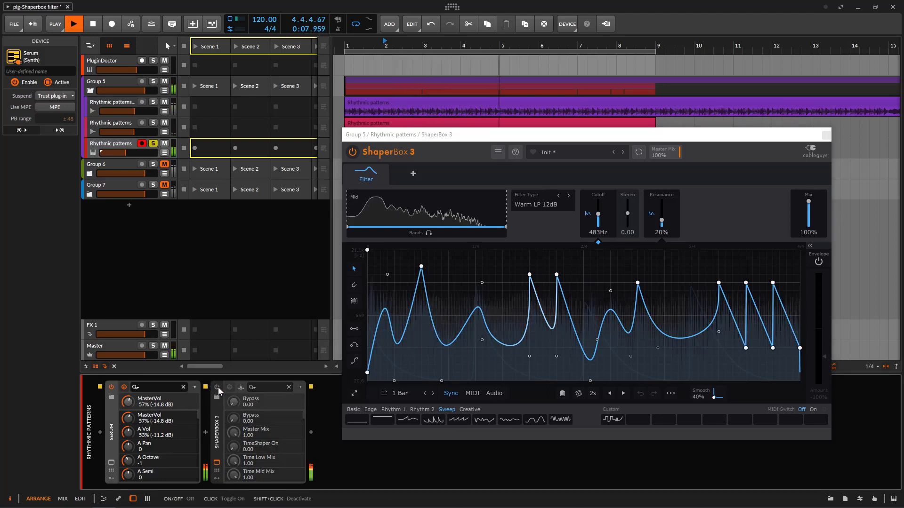
pyautogui.click(218, 387)
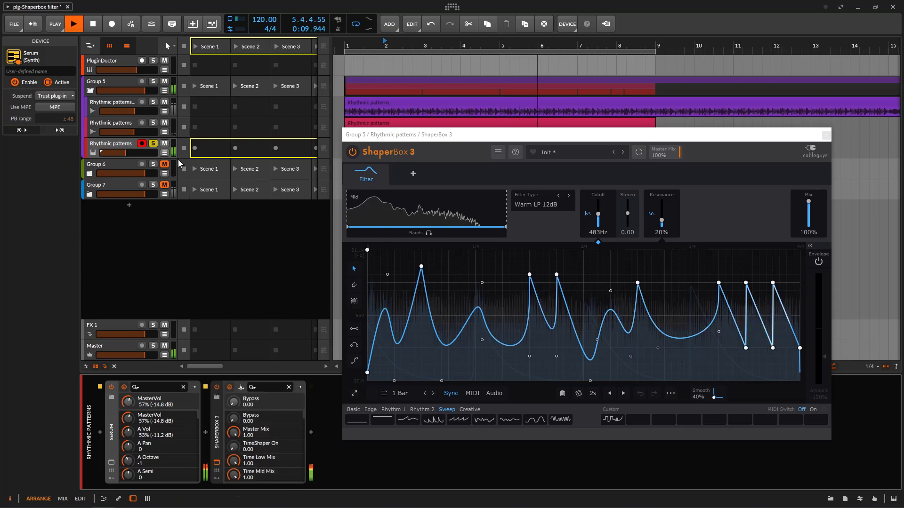
# Solo the other two Rhythmic patterns tracks alongside the Serum track, listen to all three together and stop playback.
pyautogui.click(153, 123)
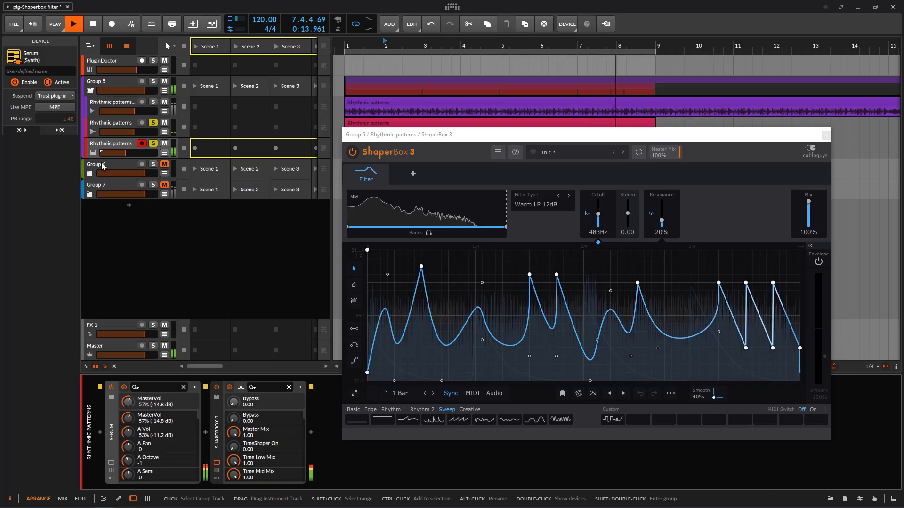
pyautogui.click(113, 125)
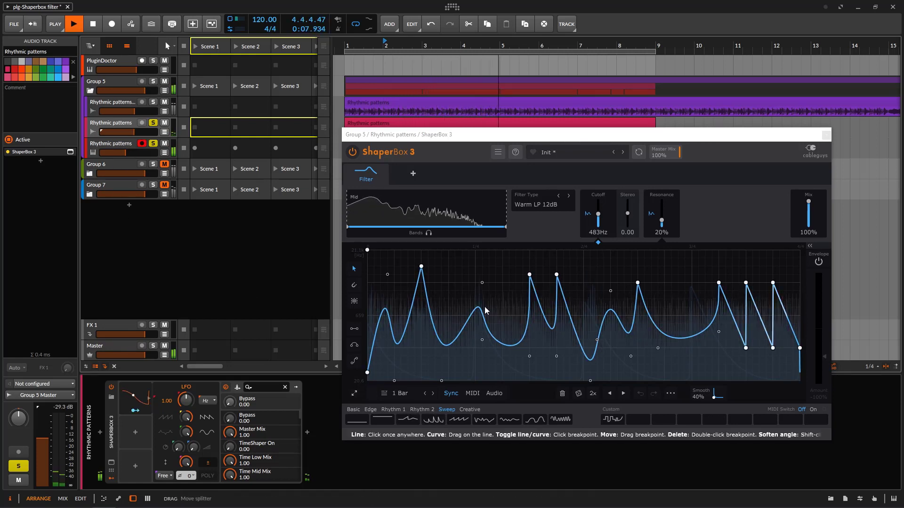
pyautogui.click(154, 102)
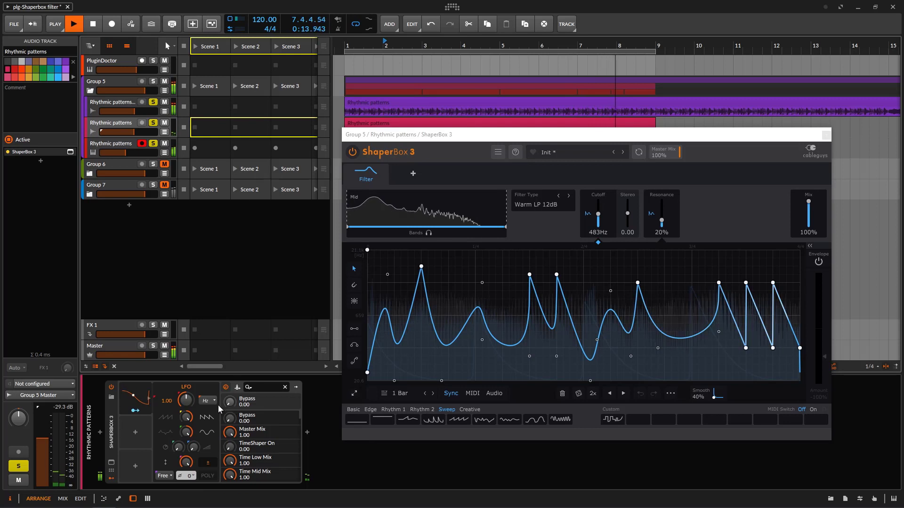
pyautogui.click(120, 147)
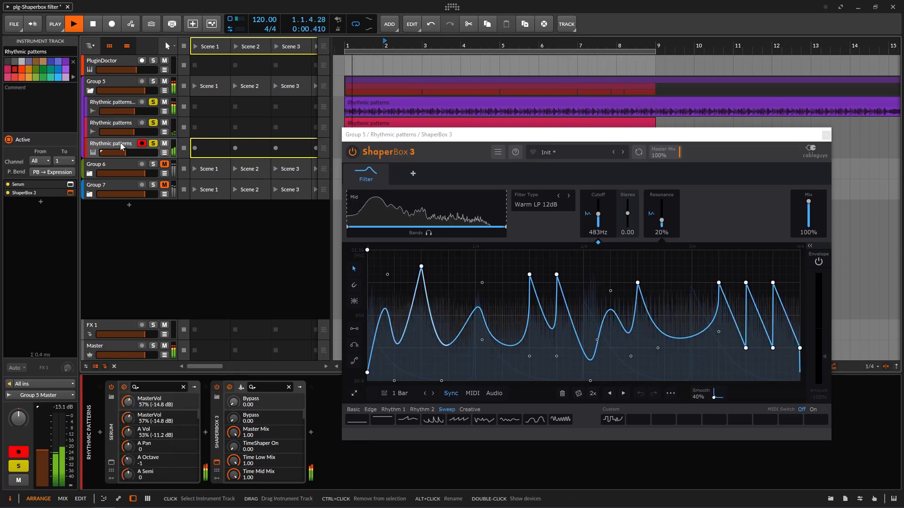
pyautogui.click(93, 25)
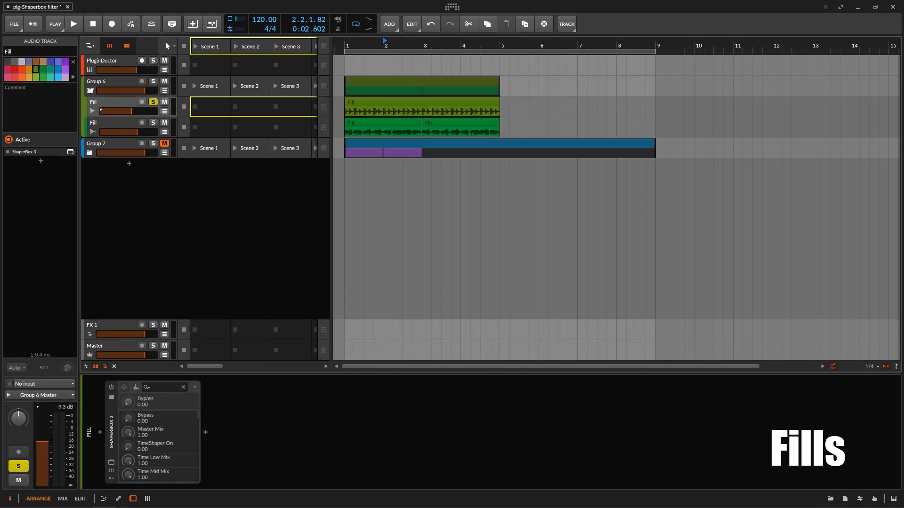
# Activate ShaperBox 3 on the first Fill track, open it and examine its cutoff and resonance curves.
pyautogui.click(396, 100)
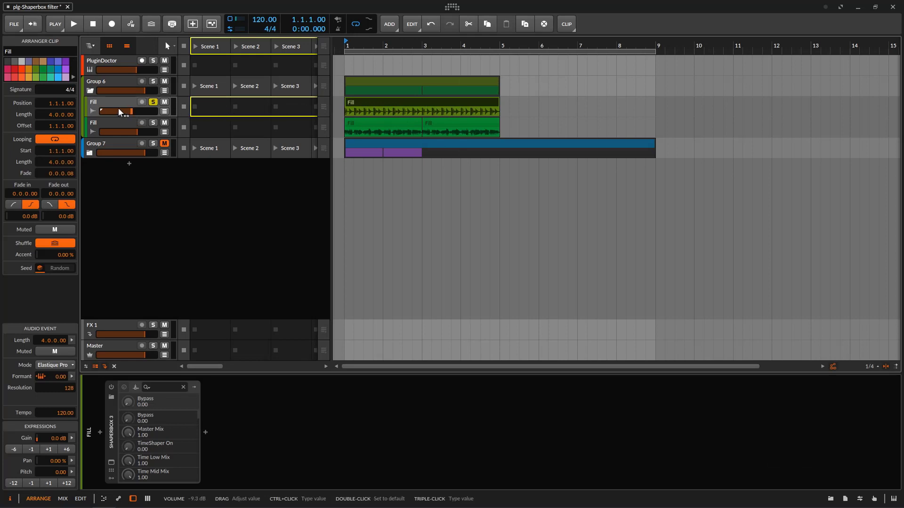
pyautogui.click(112, 386)
pyautogui.click(112, 462)
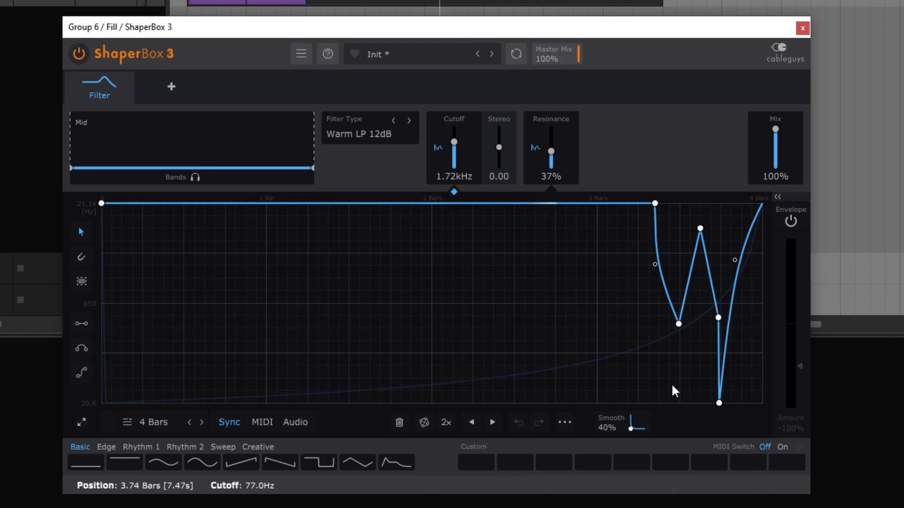
pyautogui.click(561, 143)
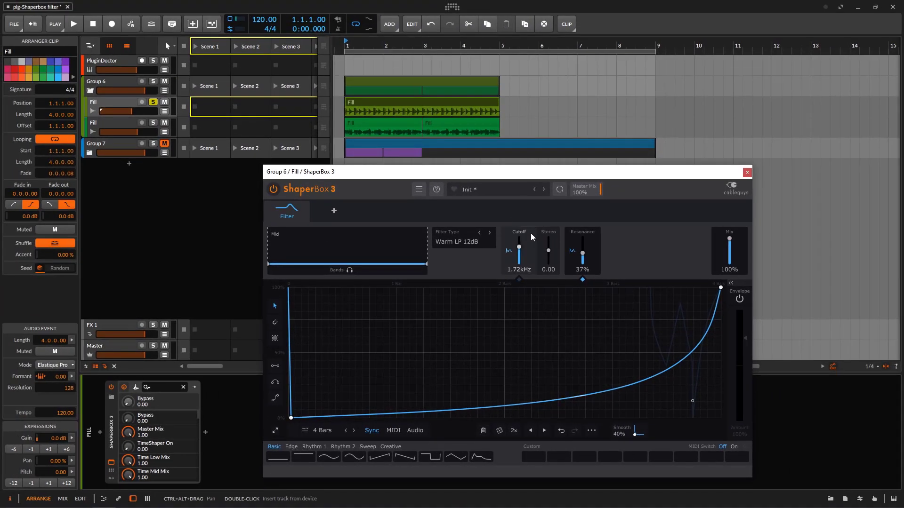
pyautogui.click(530, 234)
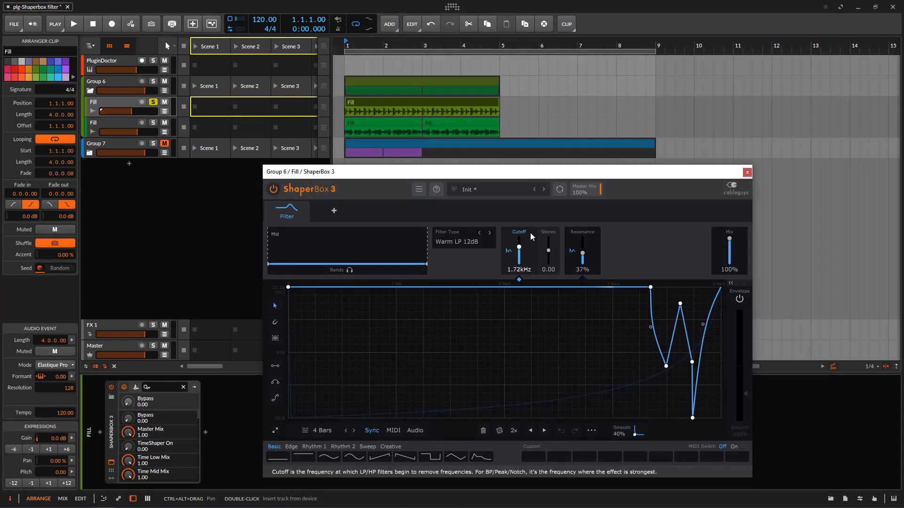
# Shorten the arranger loop to the four bars of the Fill clip, audition the first Fill track and stop playback.
pyautogui.click(74, 24)
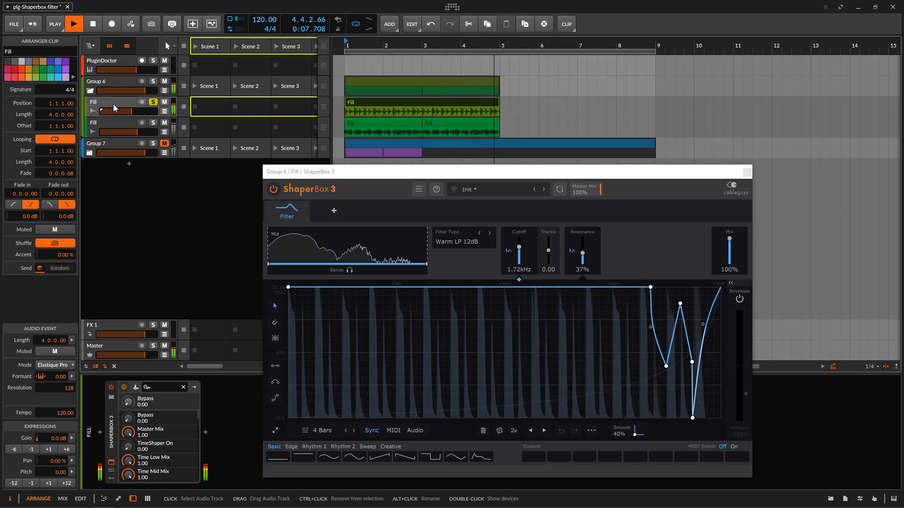
pyautogui.press('space')
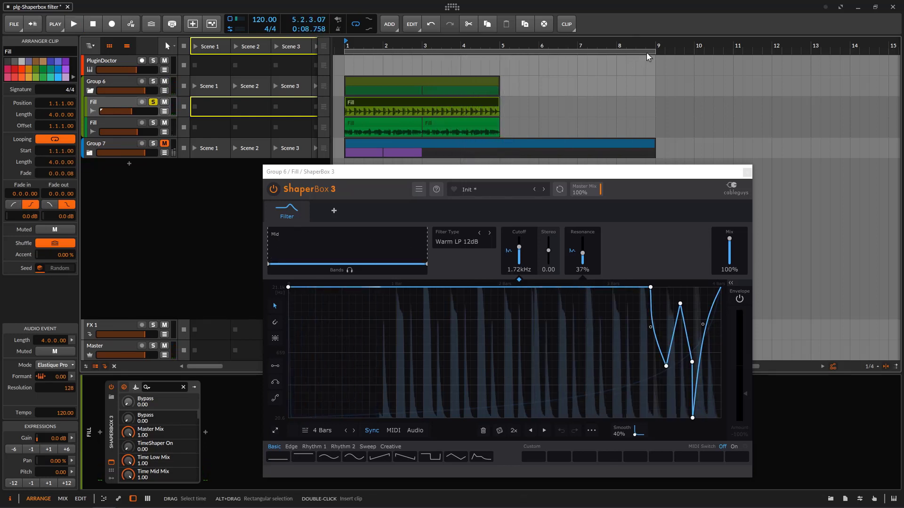
pyautogui.moveTo(652, 52); pyautogui.dragTo(497, 53)
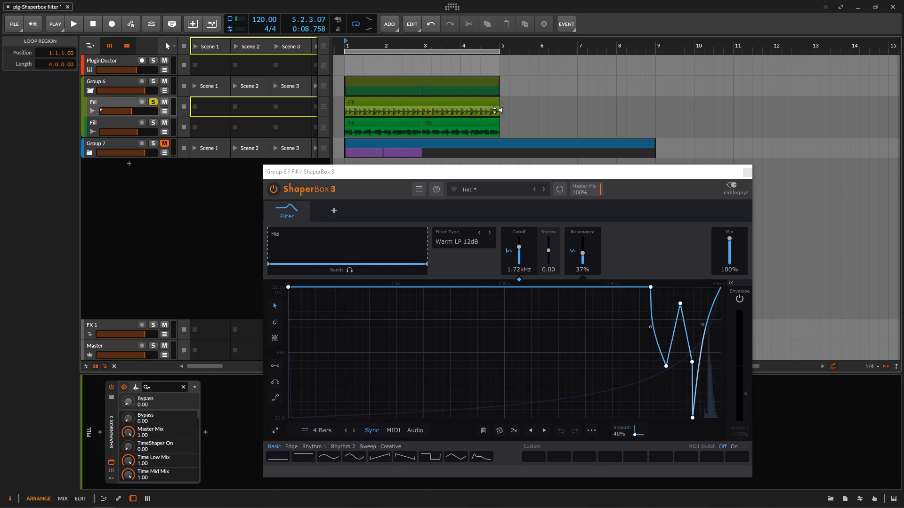
pyautogui.press('space')
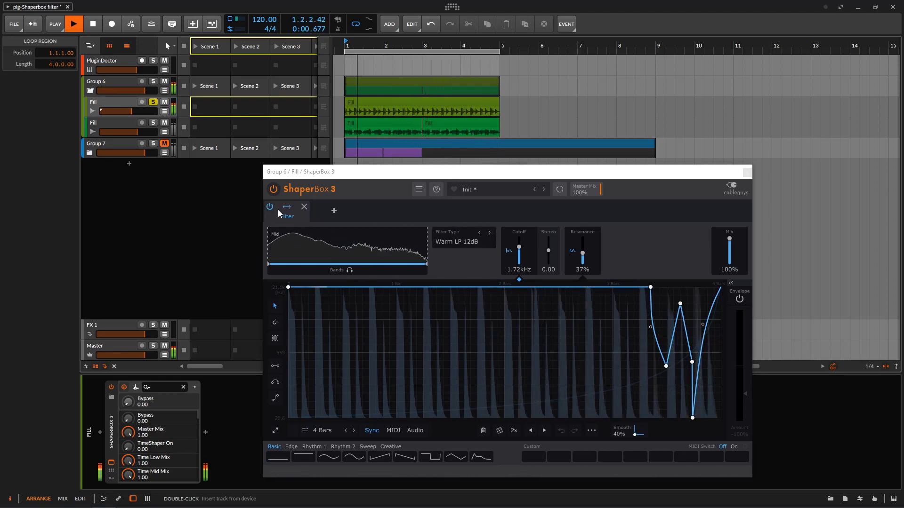
pyautogui.click(336, 210)
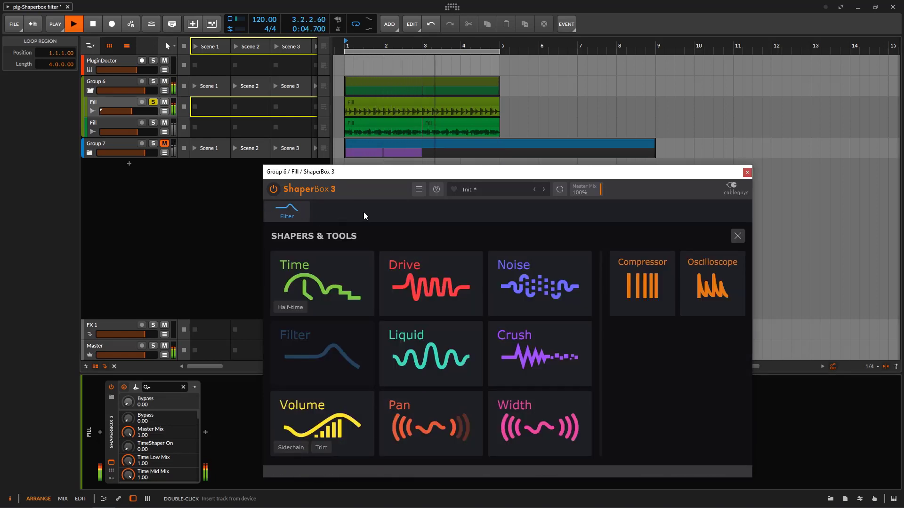
pyautogui.click(281, 213)
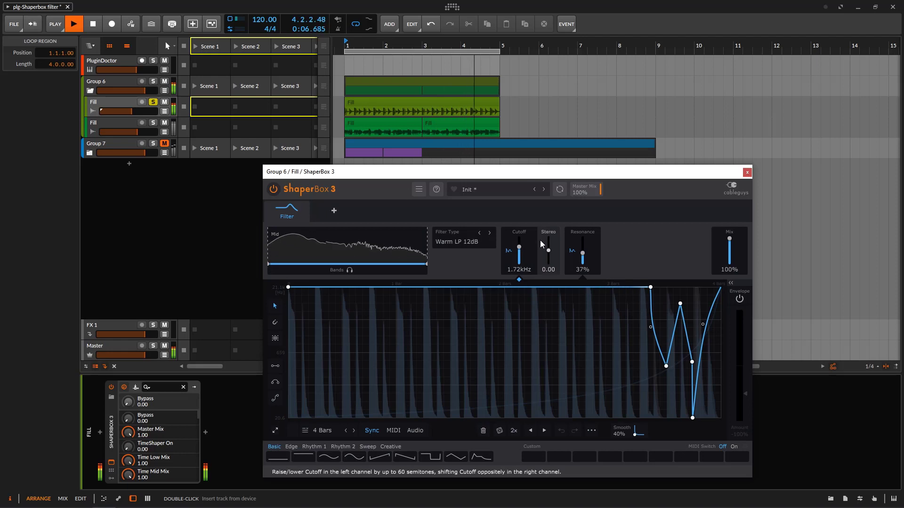
pyautogui.press('space')
# Solo the second Fill track instead of the first and open its ShaperBox 3 with the cutoff curve displayed.
pyautogui.click(152, 102)
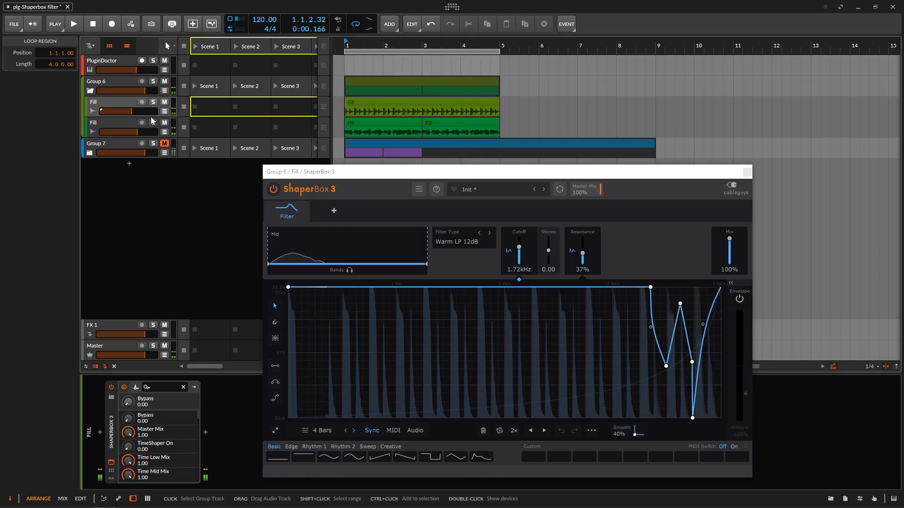
pyautogui.click(153, 123)
pyautogui.click(117, 127)
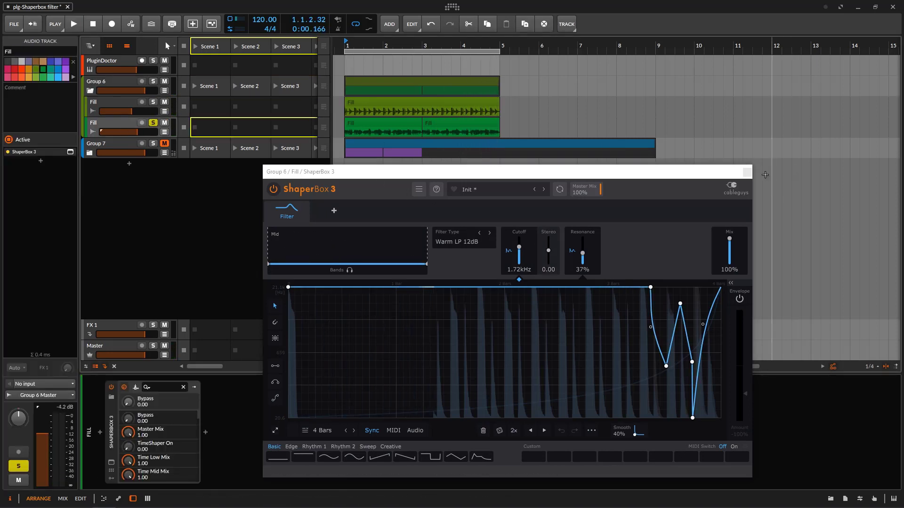
pyautogui.click(747, 173)
pyautogui.click(111, 463)
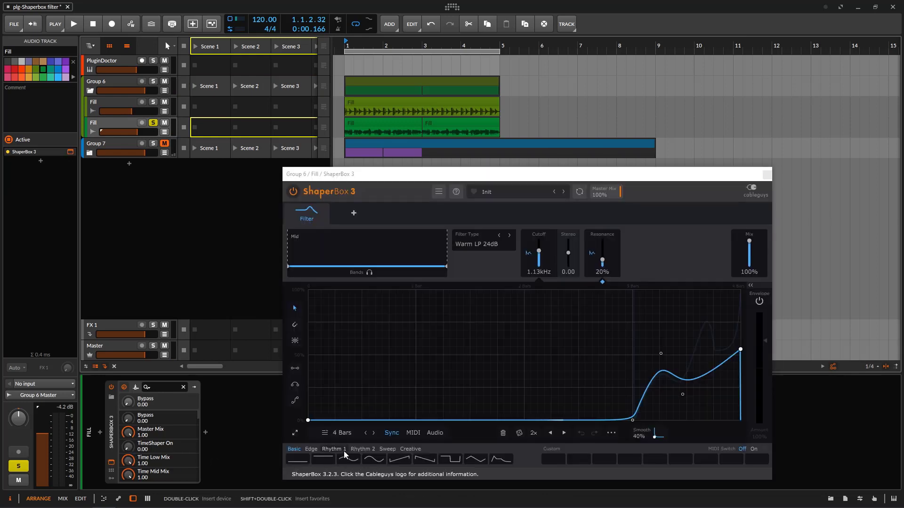
pyautogui.click(552, 239)
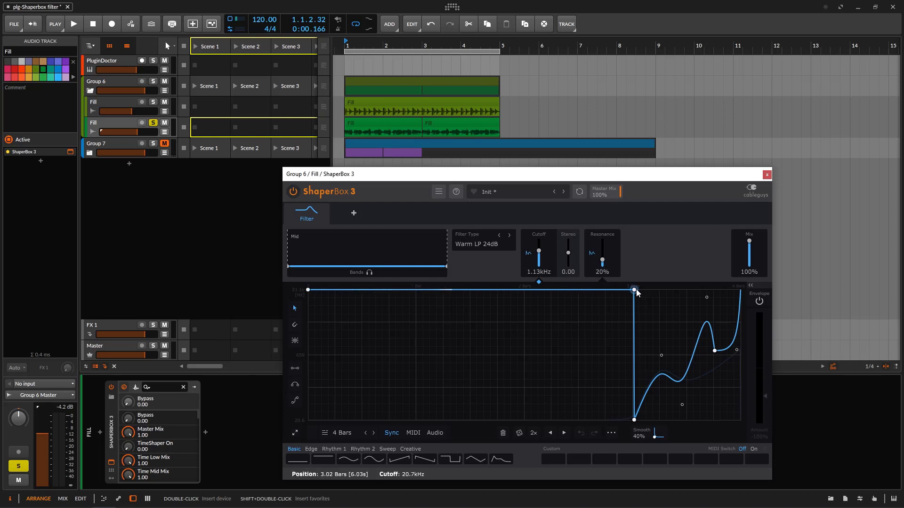
# Play the second Fill track, solo the first Fill track with it, stop playback and close the ShaperBox 3 window.
pyautogui.press('space')
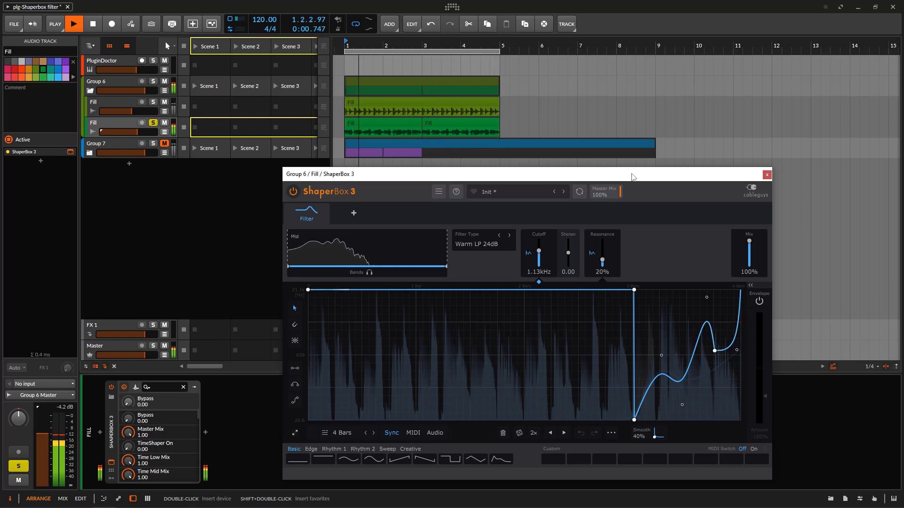
pyautogui.click(153, 104)
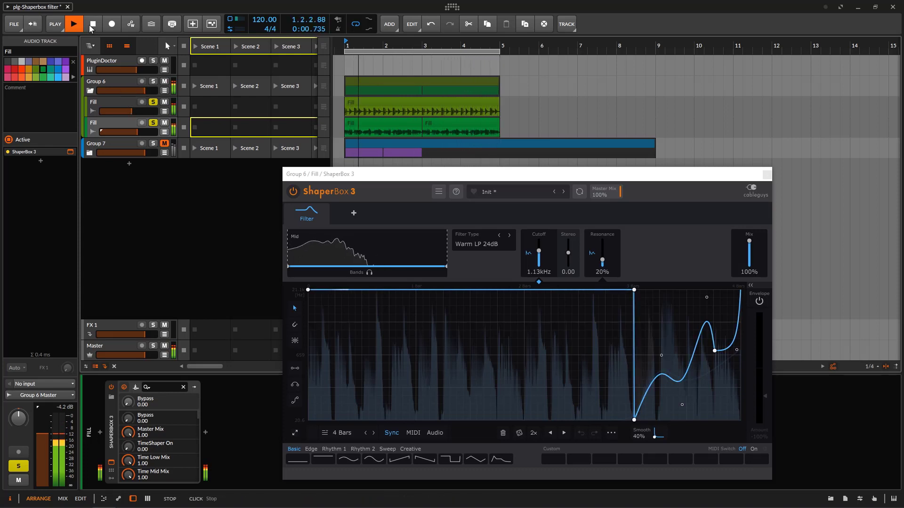
pyautogui.press('space')
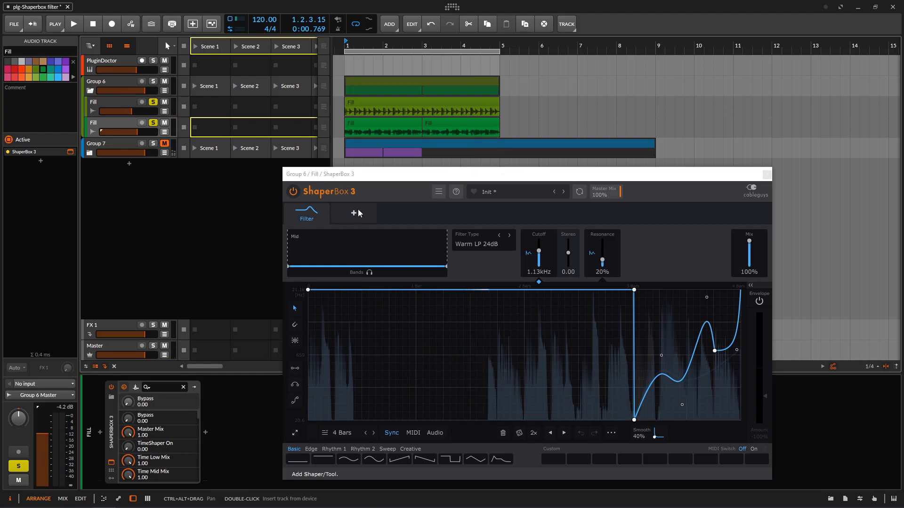
pyautogui.click(763, 175)
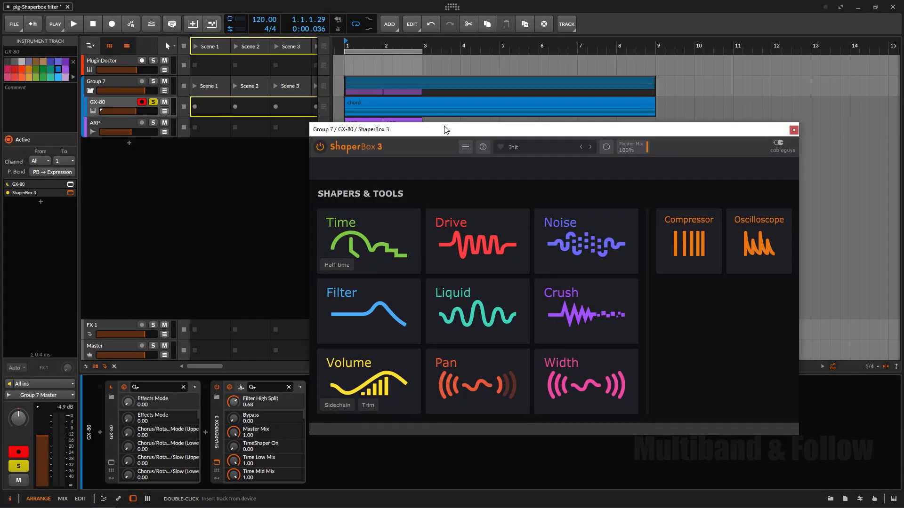
# Close the GX-80 track's ShaperBox 3 window, examine the notes in its chord clip and return to the track's device chain.
pyautogui.moveTo(444, 126); pyautogui.dragTo(444, 127)
pyautogui.click(109, 100)
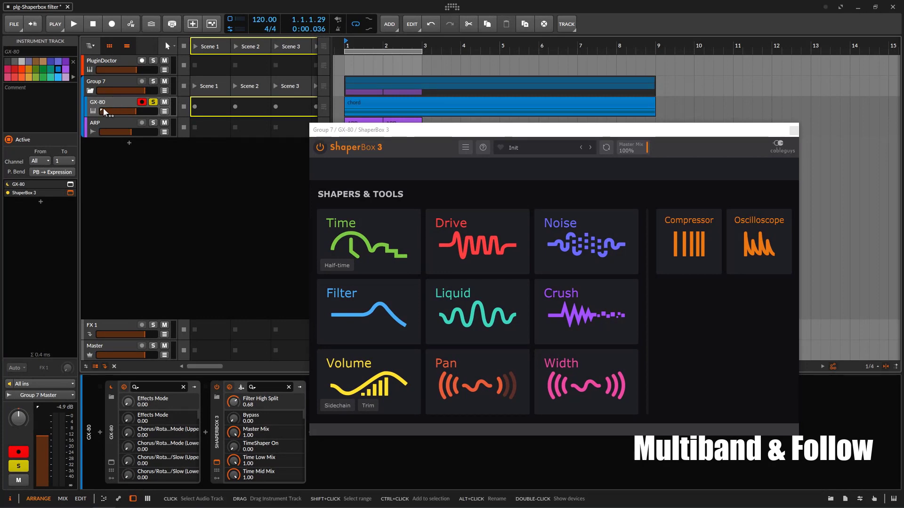
pyautogui.doubleClick(364, 112)
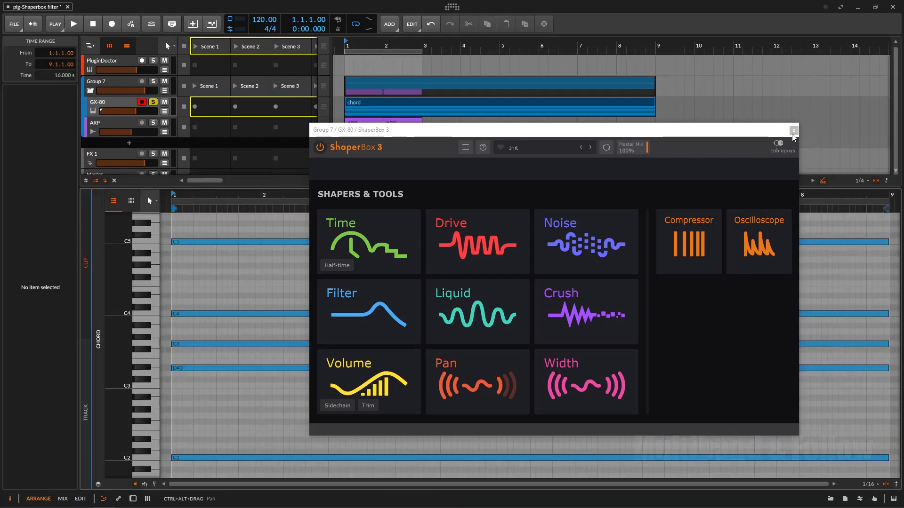
pyautogui.click(793, 132)
pyautogui.moveTo(185, 288); pyautogui.dragTo(309, 400)
pyautogui.moveTo(188, 224); pyautogui.dragTo(225, 253)
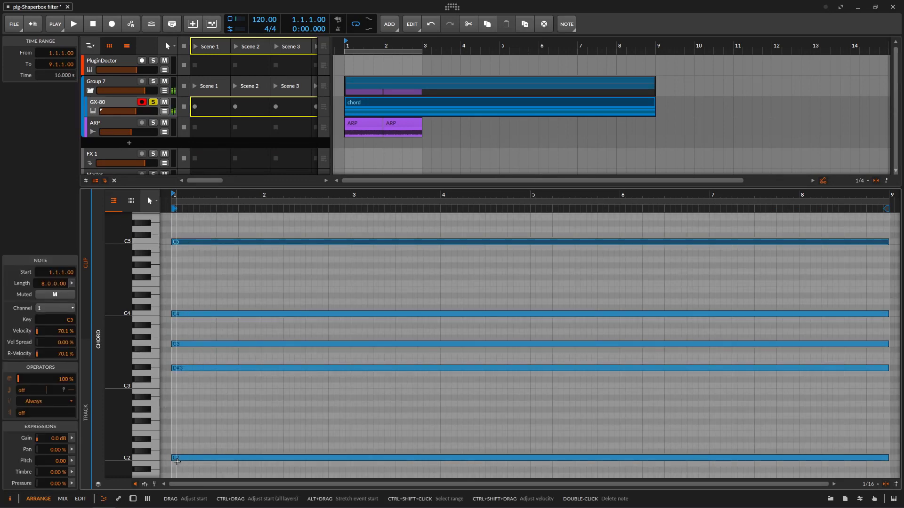
pyautogui.click(178, 461)
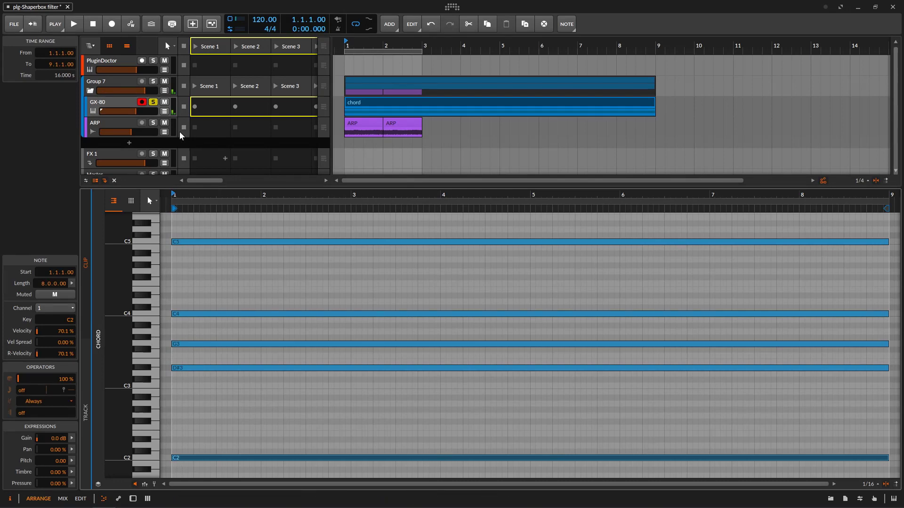
pyautogui.doubleClick(117, 104)
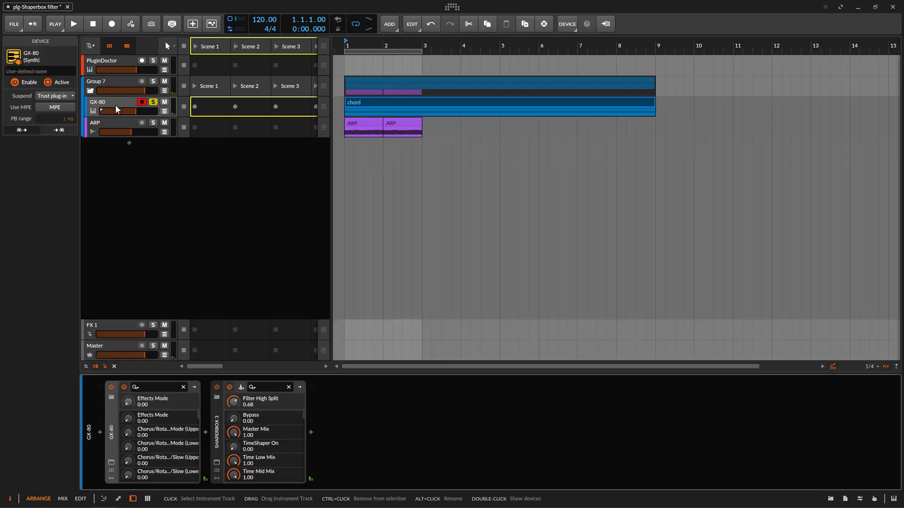
# Open the GX-80 track's ShaperBox 3 window, start playback and lower the track's volume.
pyautogui.click(217, 465)
pyautogui.click(368, 321)
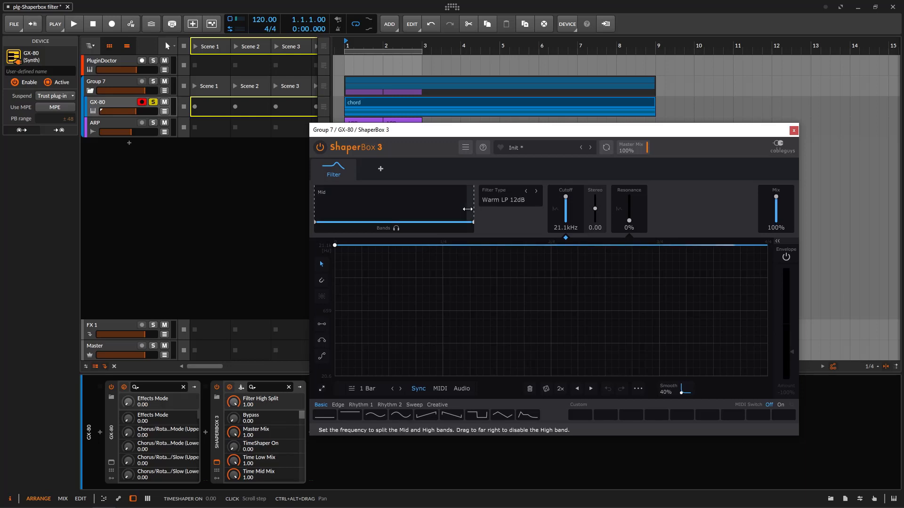
pyautogui.press('space')
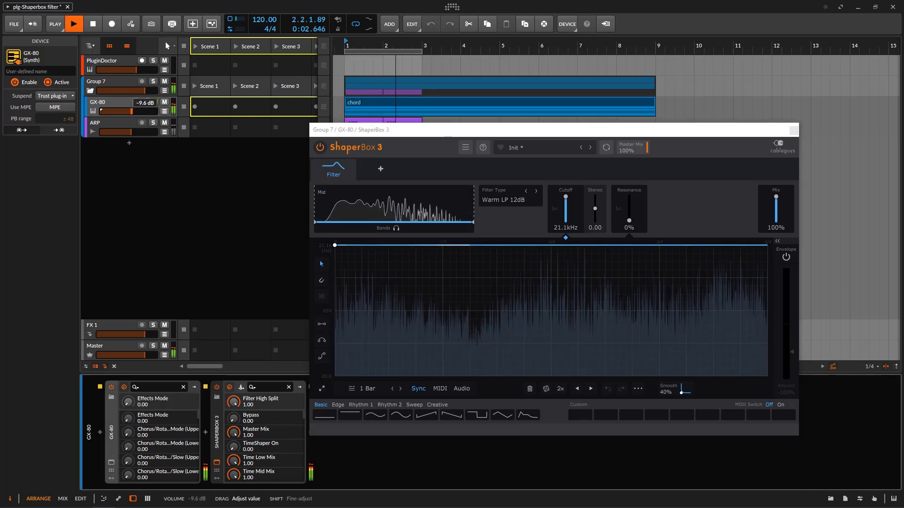
pyautogui.moveTo(156, 115); pyautogui.dragTo(150, 115)
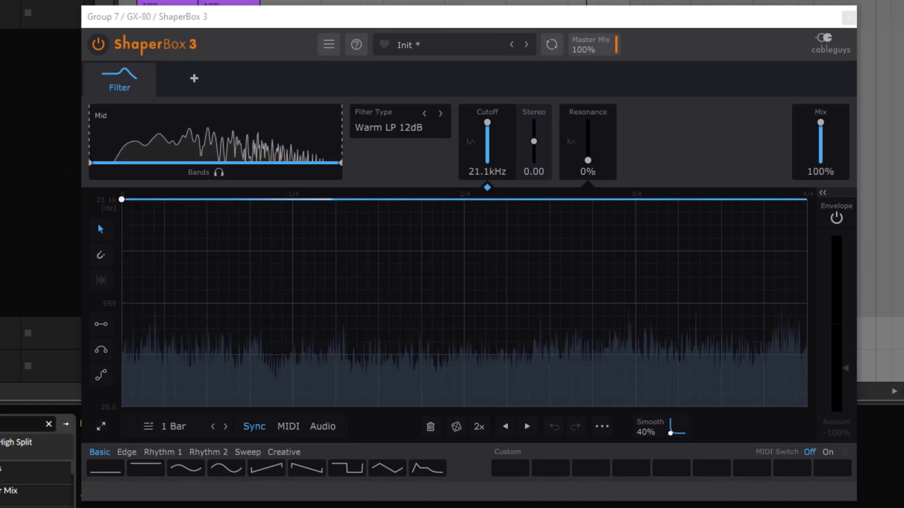
# Split the filter into low, mid and high bands with crossovers at 263 Hz and 2.19 kHz.
pyautogui.moveTo(93, 141); pyautogui.dragTo(183, 163)
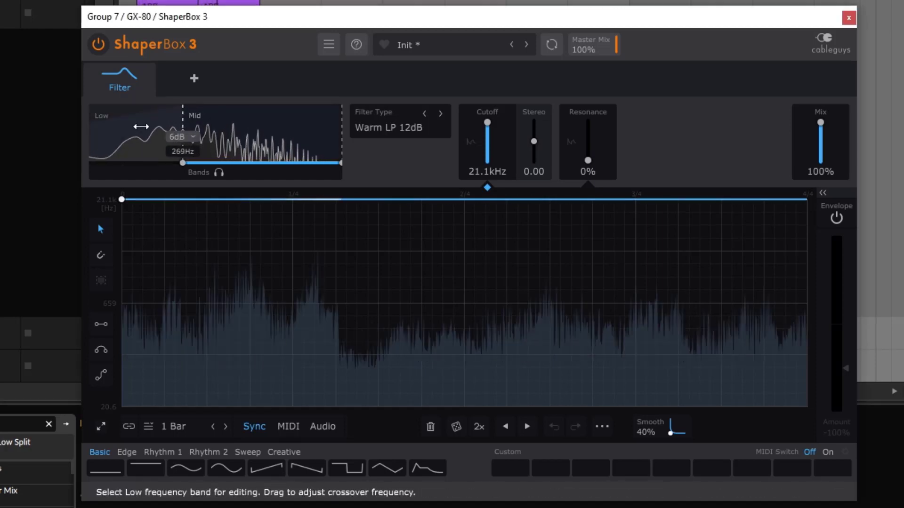
pyautogui.moveTo(183, 127); pyautogui.dragTo(181, 127)
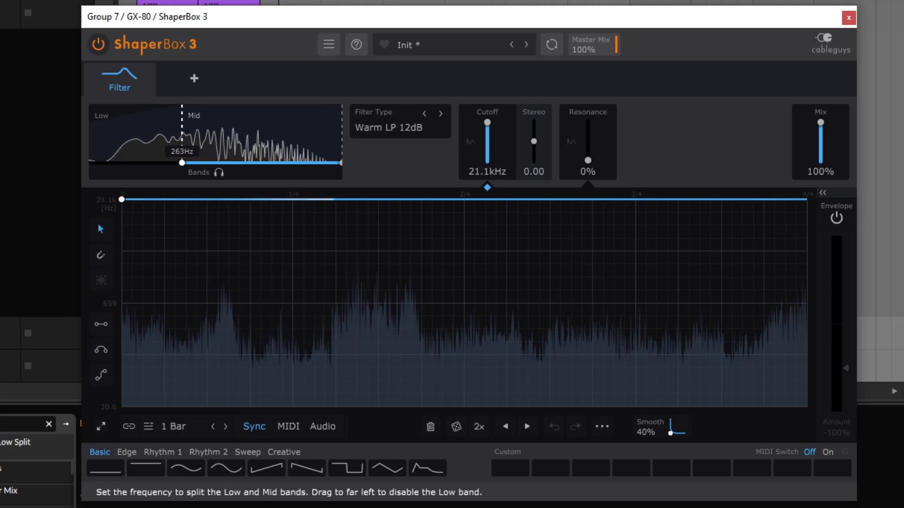
pyautogui.moveTo(332, 128); pyautogui.dragTo(262, 128)
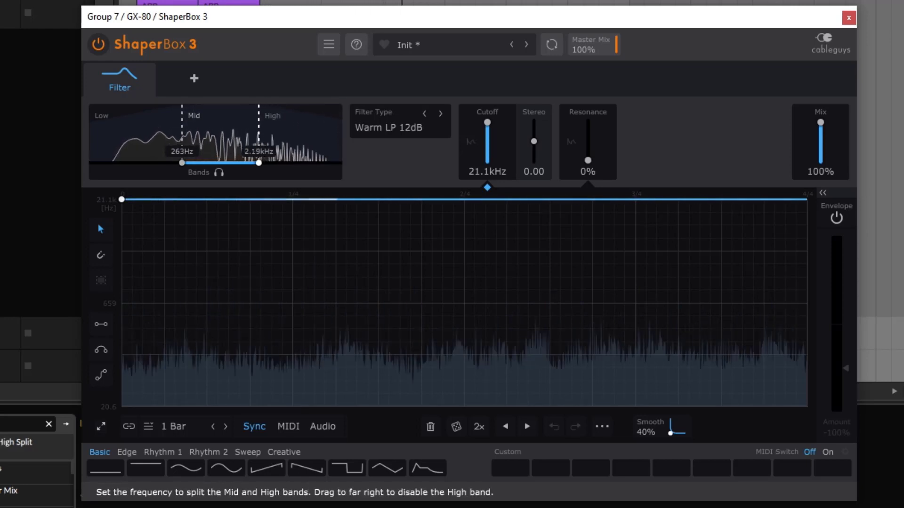
# Turn on band solo, audition the low, mid and high bands separately and return to the low band.
pyautogui.click(141, 124)
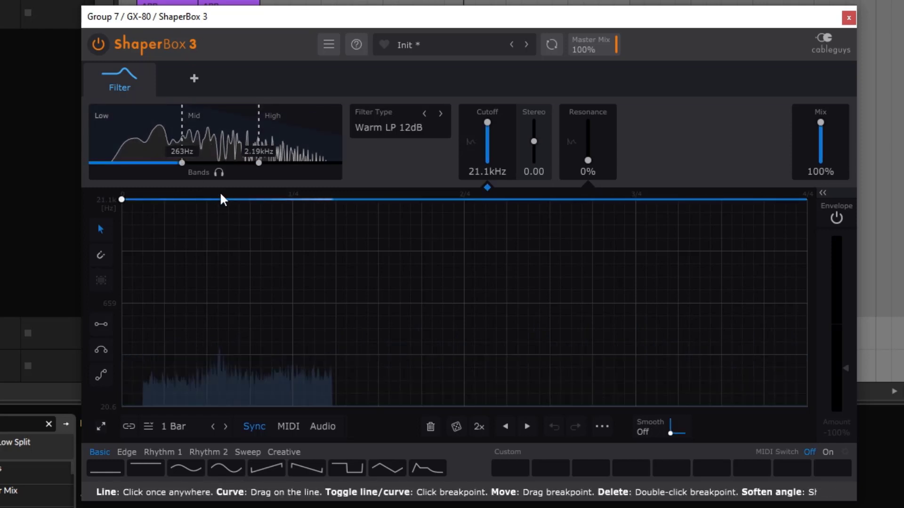
pyautogui.click(219, 172)
pyautogui.click(221, 141)
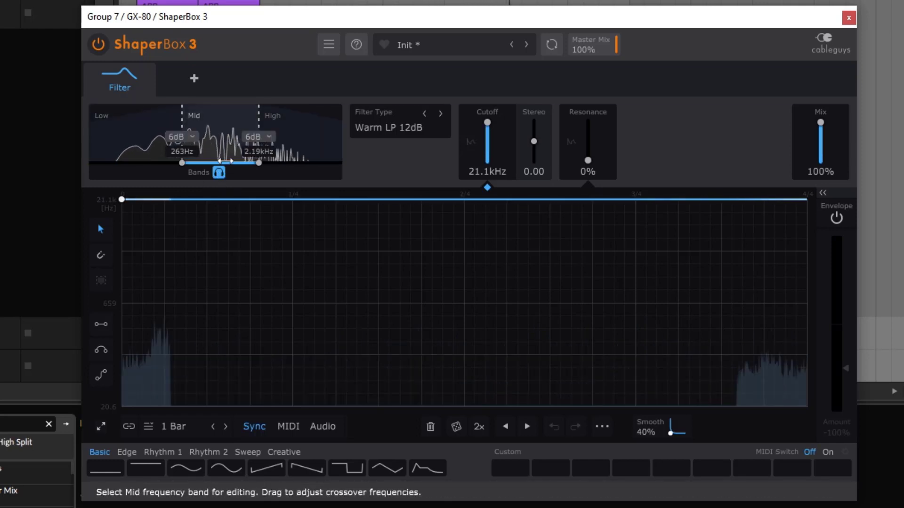
pyautogui.click(276, 139)
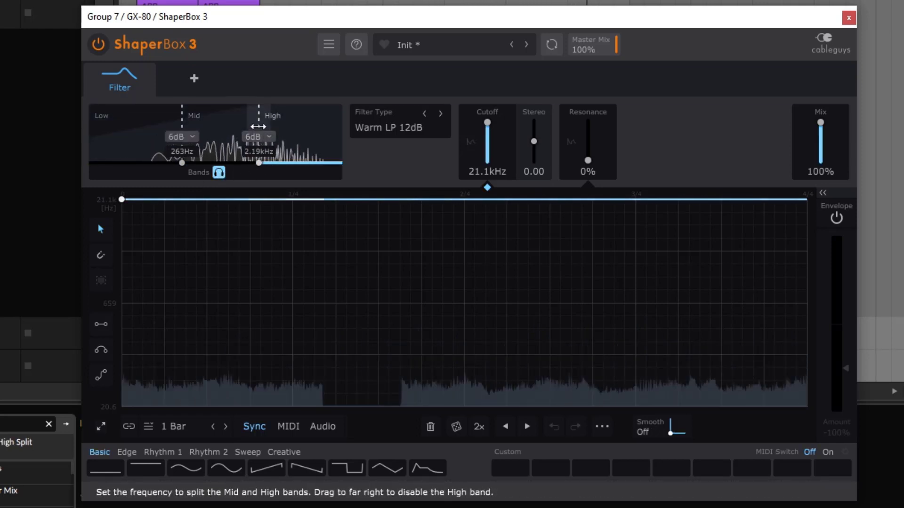
pyautogui.click(141, 136)
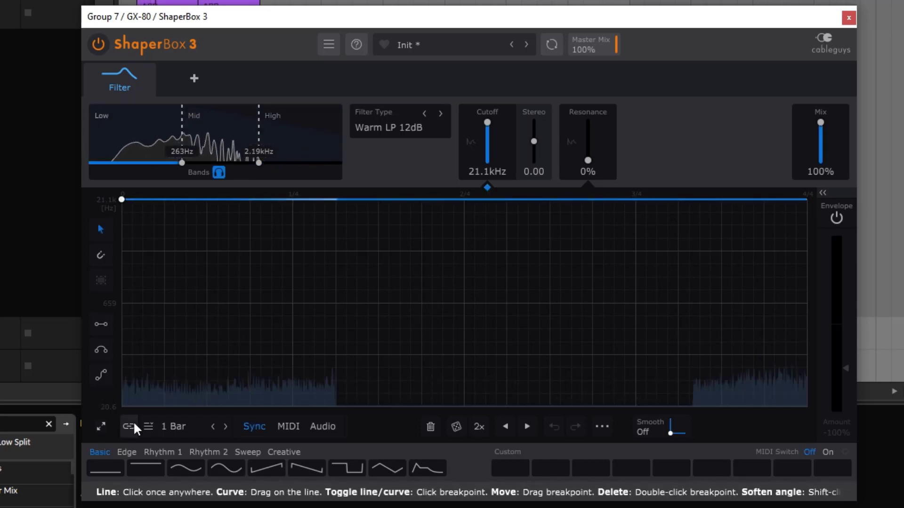
# Modulate the low band's cutoff with the basic sine curve and set the band's mix to 40%.
pyautogui.click(181, 469)
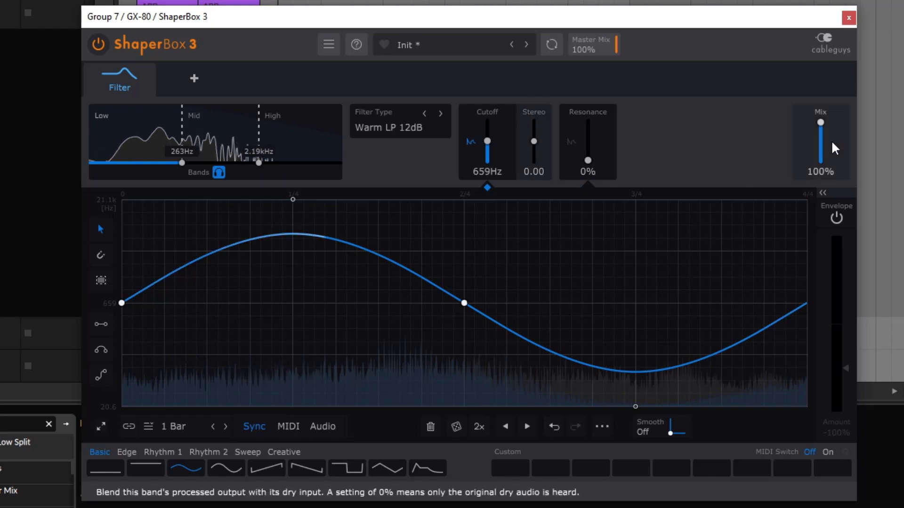
pyautogui.moveTo(832, 143); pyautogui.dragTo(832, 147)
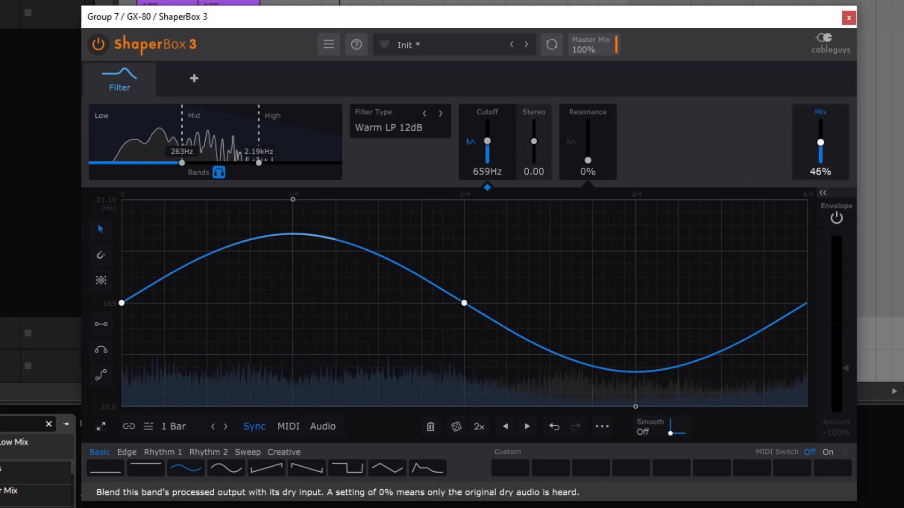
pyautogui.moveTo(820, 145); pyautogui.dragTo(820, 144)
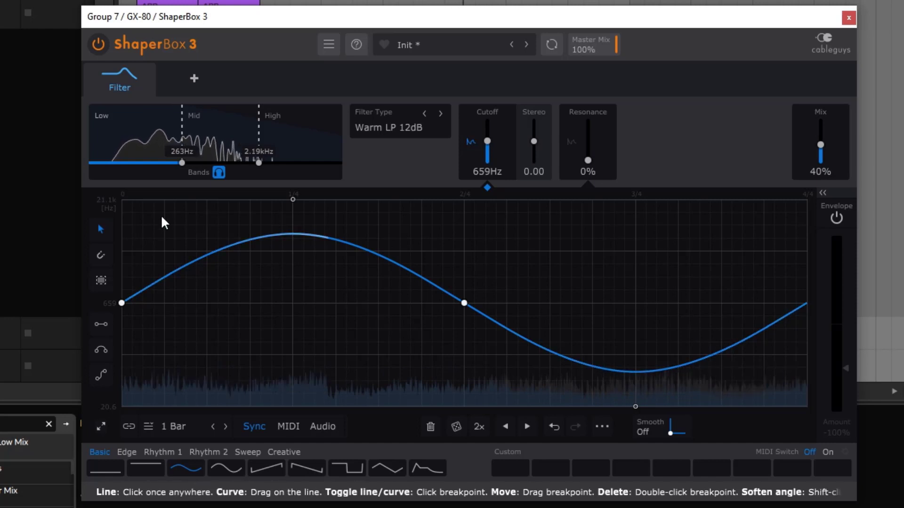
# Select all points of the low band's cutoff curve and compress them upward so the cutoff is centred on 2.08 kHz.
pyautogui.moveTo(134, 217); pyautogui.dragTo(702, 436)
pyautogui.click(93, 279)
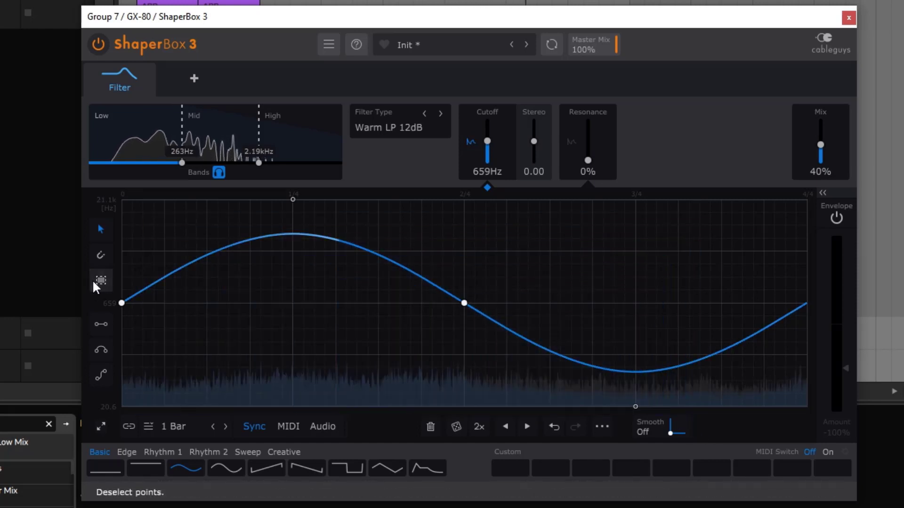
pyautogui.click(99, 279)
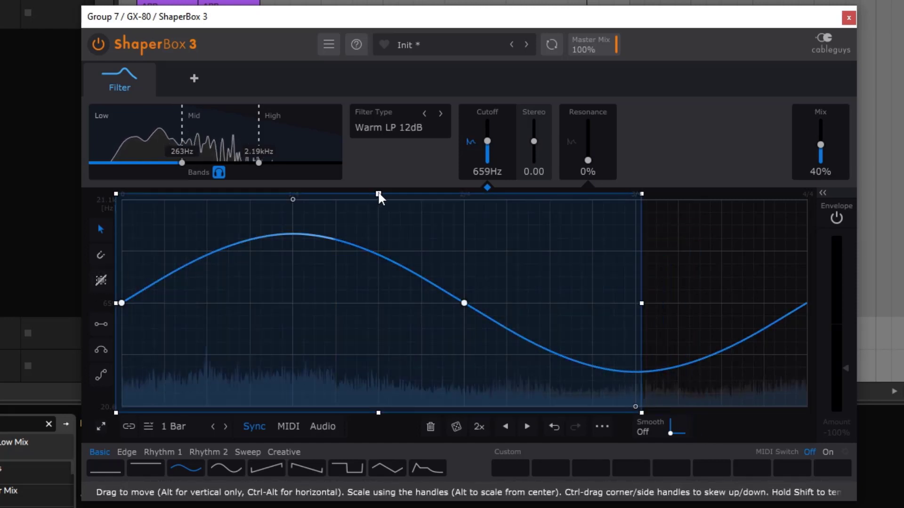
pyautogui.moveTo(379, 412); pyautogui.dragTo(379, 344)
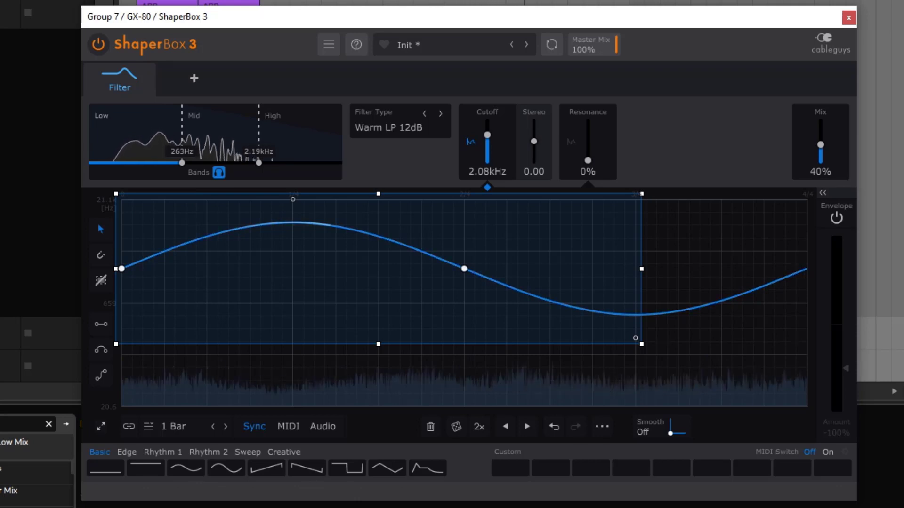
# Apply the Ramp up curve to the mid band's cutoff and double it four times to get sixteen ramps per bar.
pyautogui.click(228, 120)
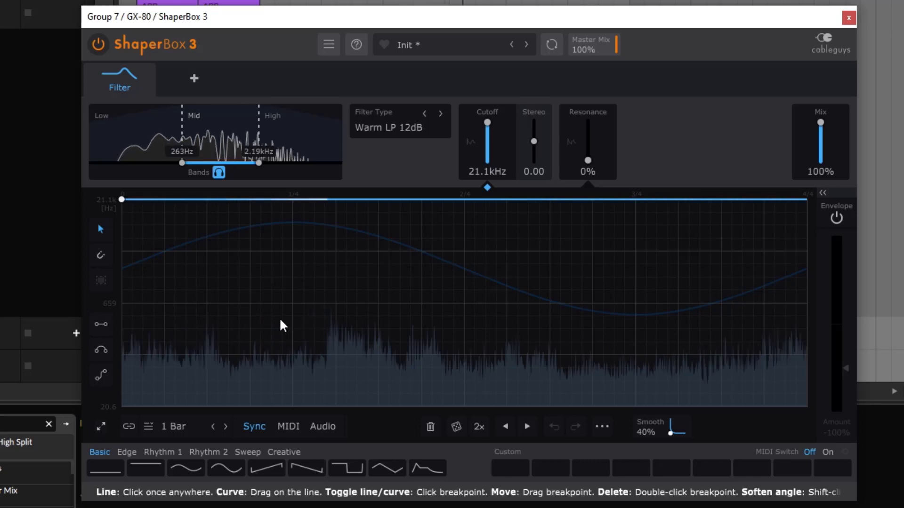
pyautogui.click(269, 465)
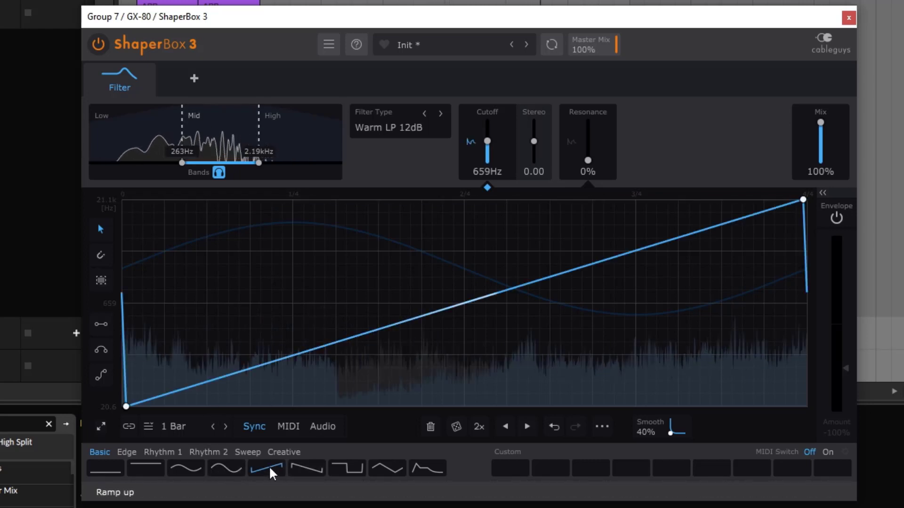
pyautogui.click(480, 428)
pyautogui.click(481, 428)
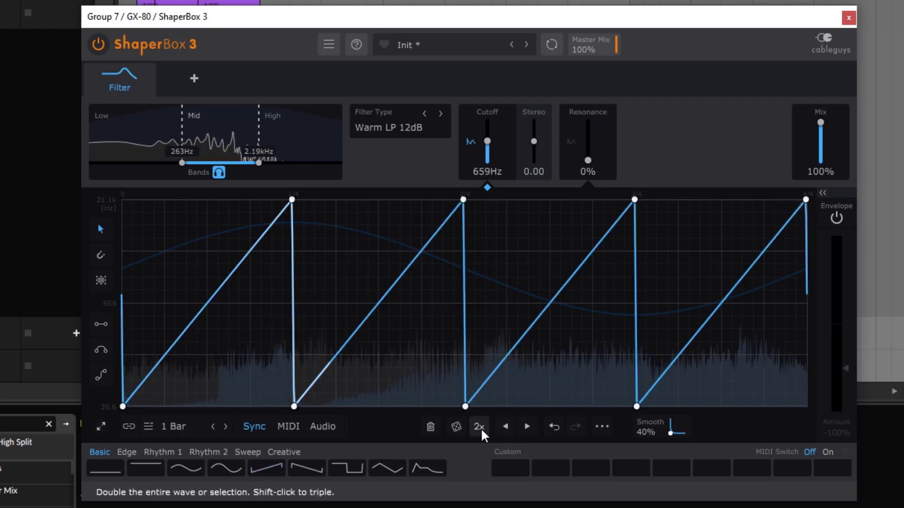
pyautogui.click(481, 428)
pyautogui.click(481, 427)
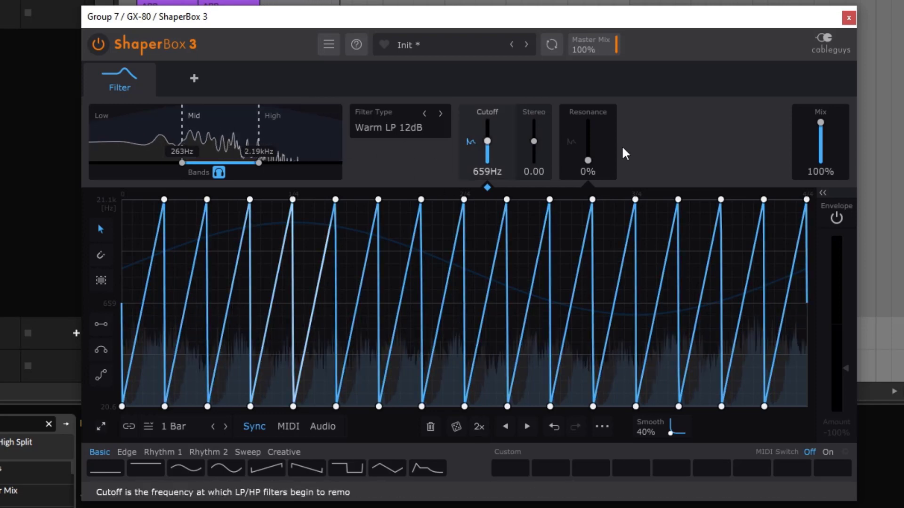
# Set the mid band's mix to 26% and its resonance to 16%.
pyautogui.moveTo(821, 122); pyautogui.dragTo(820, 149)
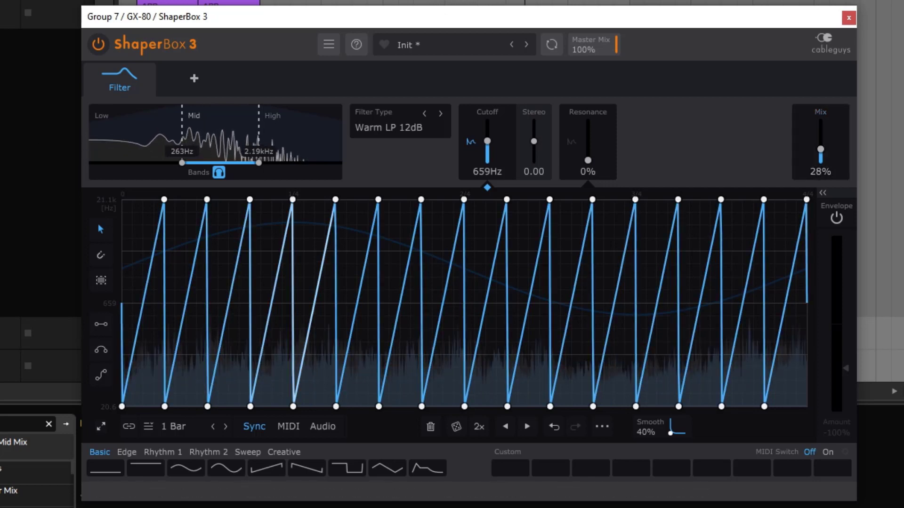
pyautogui.moveTo(588, 160)
pyautogui.mouseDown()
pyautogui.moveTo(587, 142)
pyautogui.moveTo(588, 155)
pyautogui.mouseUp()
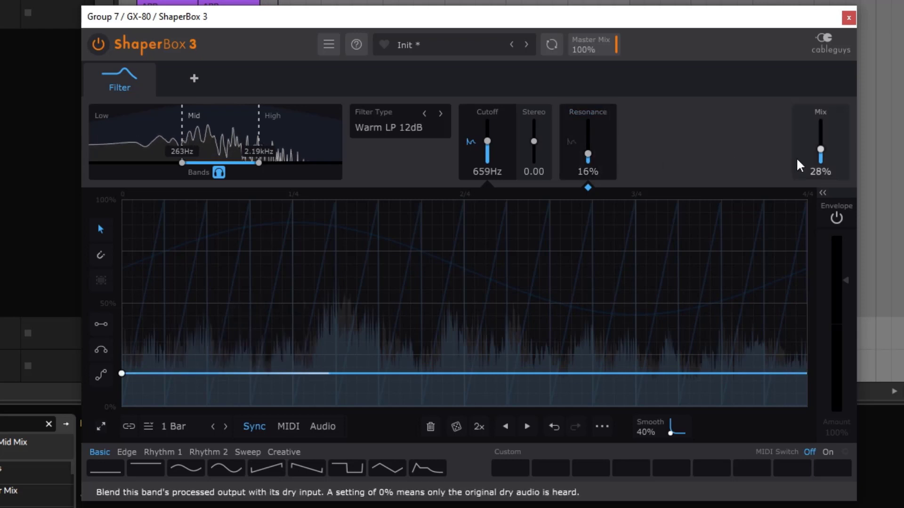
pyautogui.moveTo(823, 153); pyautogui.dragTo(820, 151)
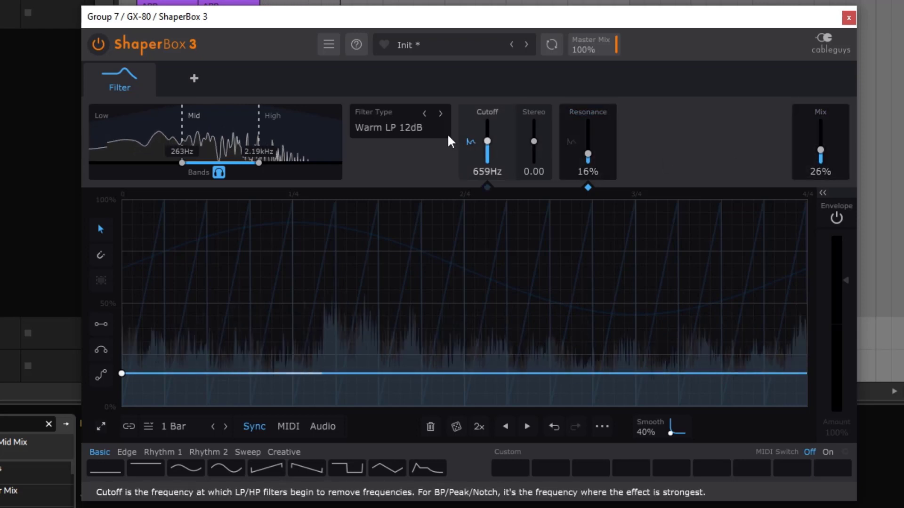
# Turn off band solo to audition all bands together, and solo the high band for editing.
pyautogui.click(135, 125)
pyautogui.click(219, 133)
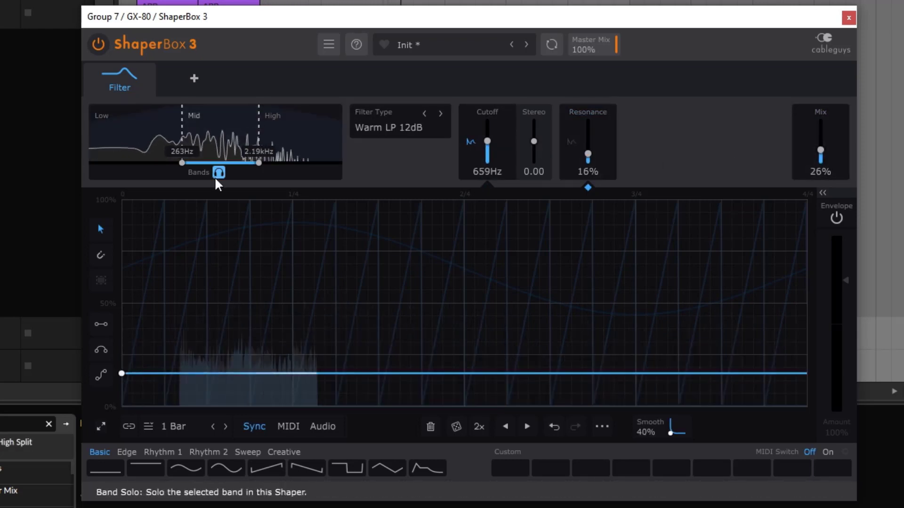
pyautogui.click(219, 173)
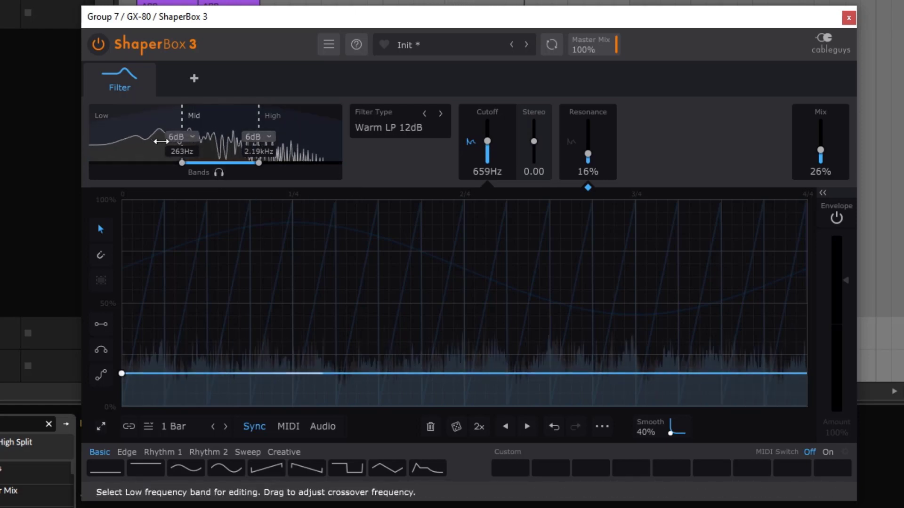
pyautogui.click(292, 130)
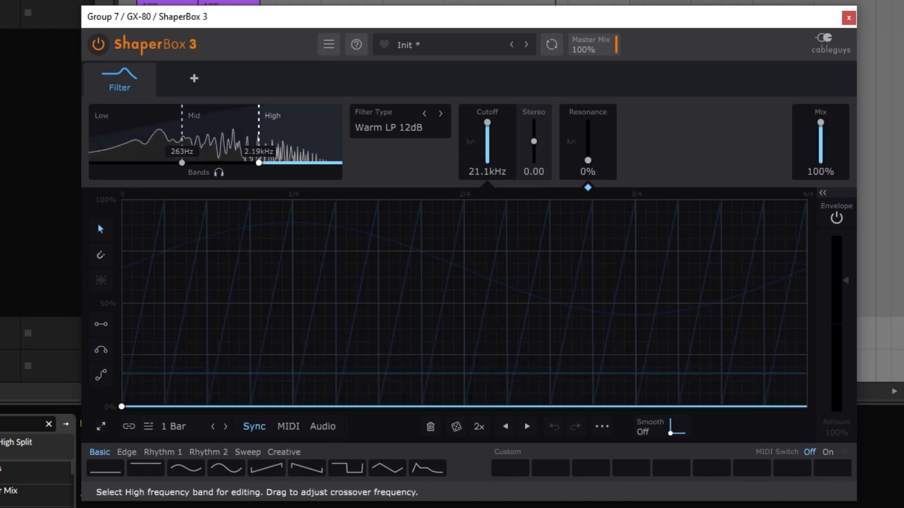
pyautogui.click(218, 173)
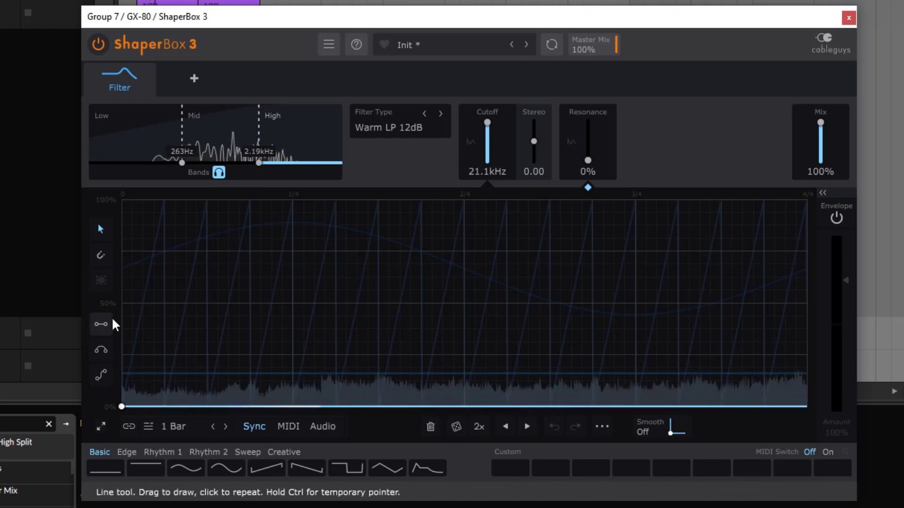
# Try the Creative 5 curve on the high band's resonance with its cutoff lowered to 4.00 kHz.
pyautogui.click(204, 453)
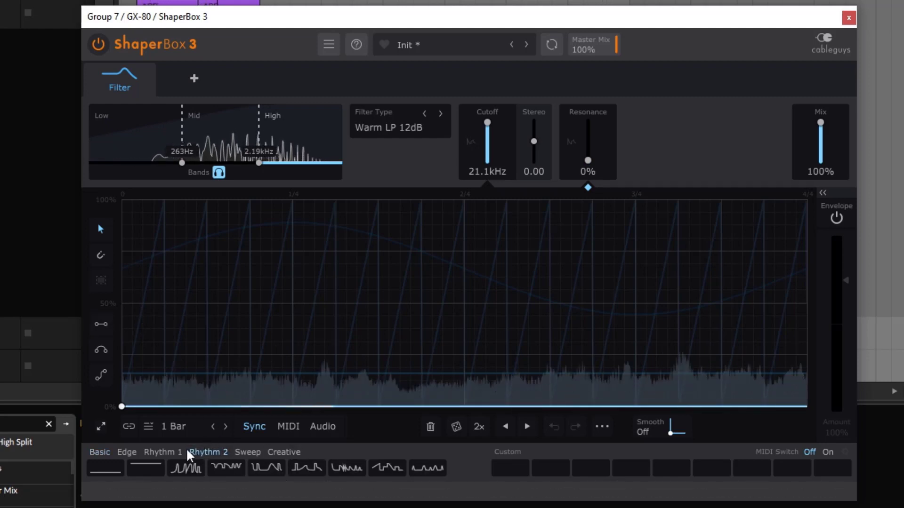
pyautogui.click(247, 453)
pyautogui.click(284, 452)
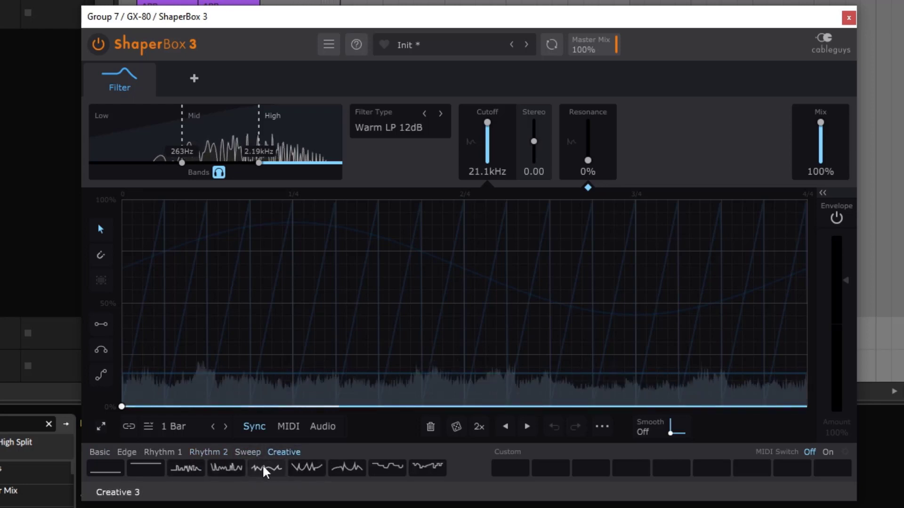
pyautogui.click(347, 469)
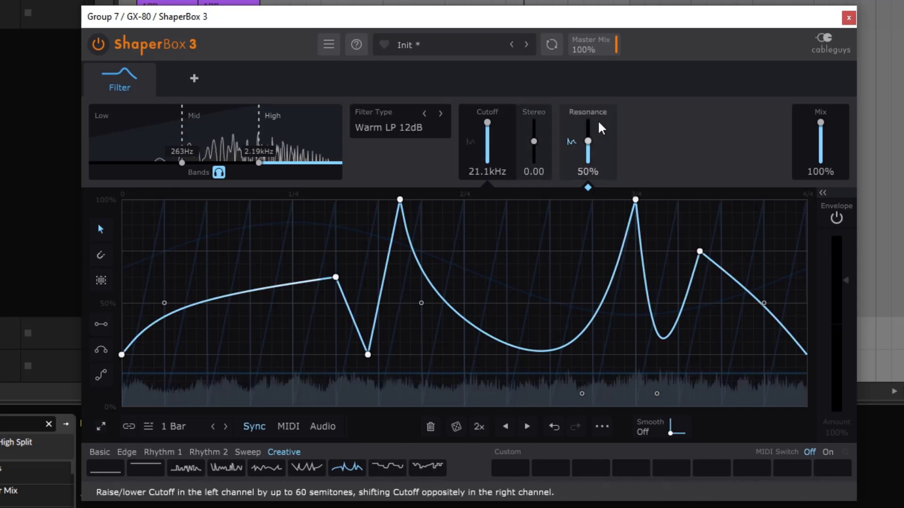
pyautogui.click(470, 126)
pyautogui.moveTo(487, 128)
pyautogui.mouseDown()
pyautogui.moveTo(488, 140)
pyautogui.moveTo(487, 131)
pyautogui.mouseUp()
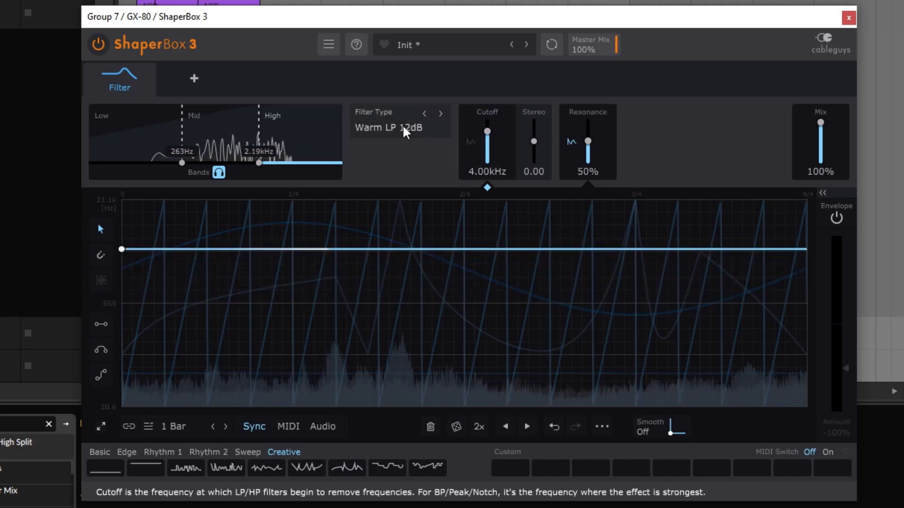
# With the mid/high crossover at 3.17 kHz, flatten the high band's resonance to 0% and apply the Creative 5 curve to its cutoff.
pyautogui.click(599, 134)
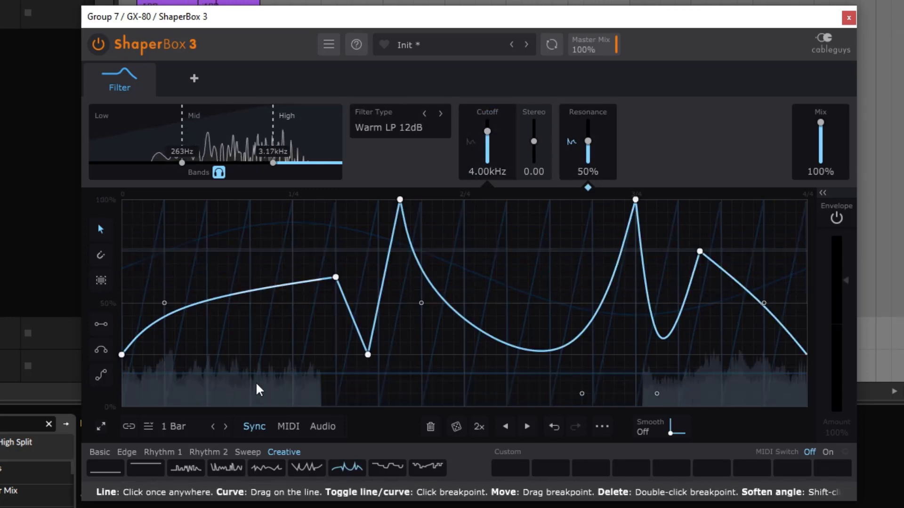
pyautogui.click(106, 469)
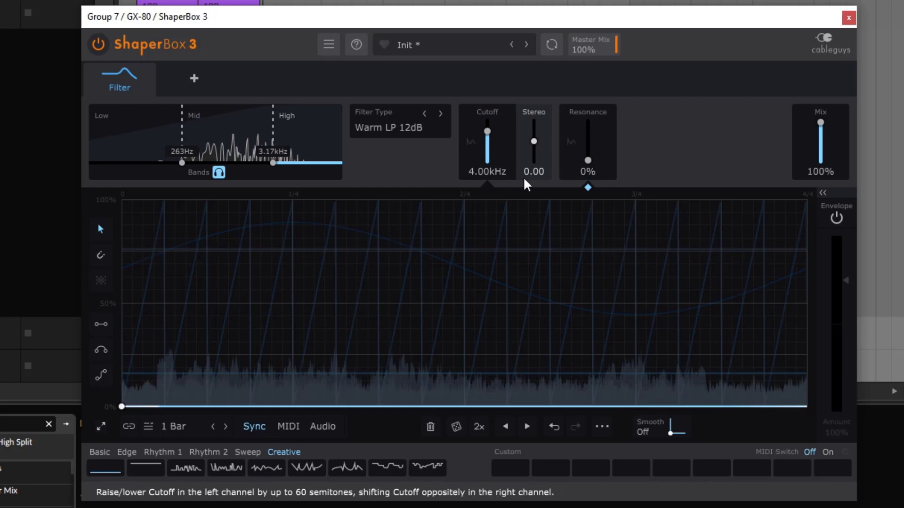
pyautogui.click(506, 135)
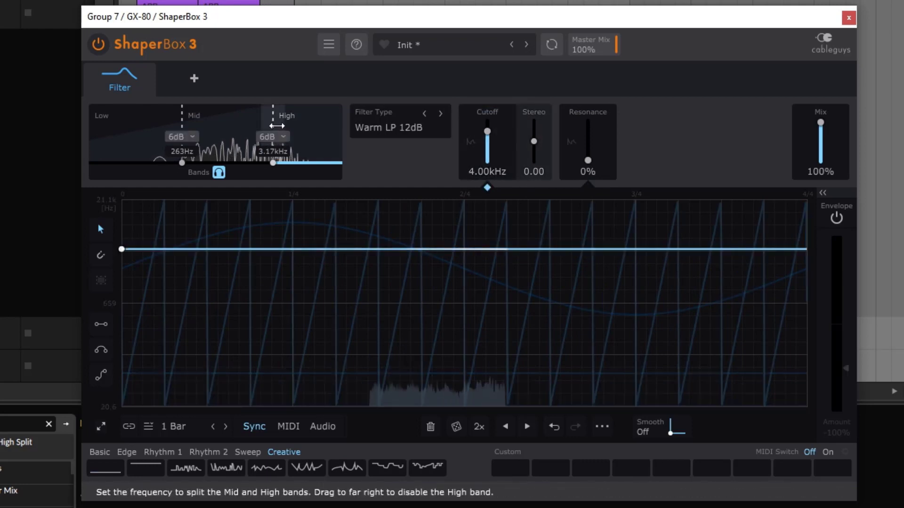
pyautogui.click(367, 467)
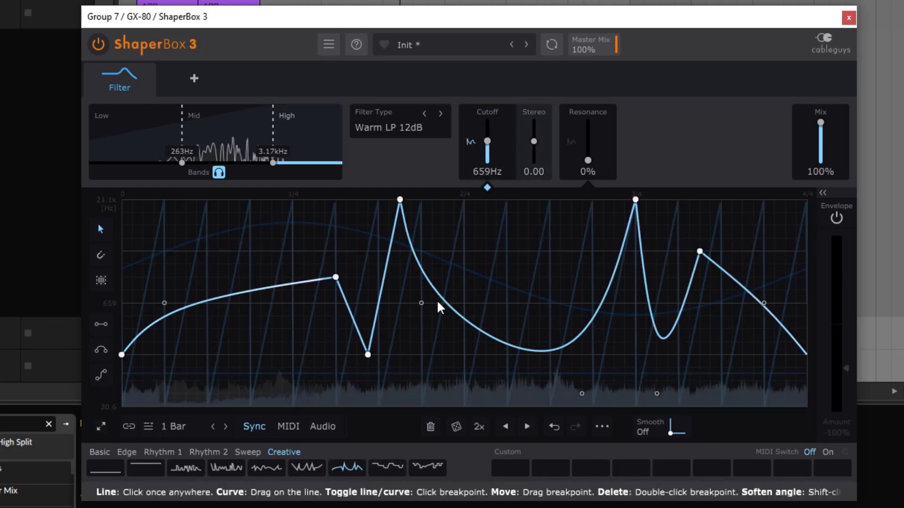
# Bend the high band's flat resonance line into a smooth arch across the bar, with its mid-bar handle at about 59%.
pyautogui.click(587, 160)
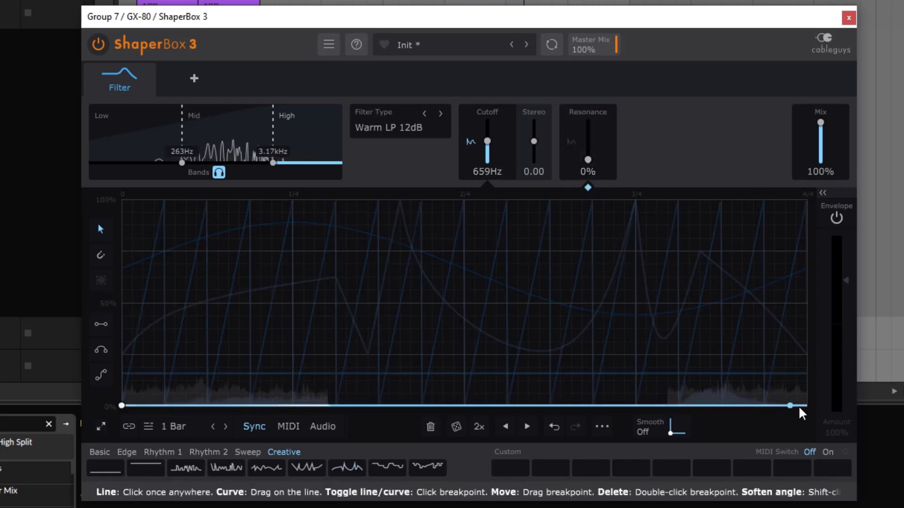
pyautogui.moveTo(800, 408); pyautogui.dragTo(449, 285)
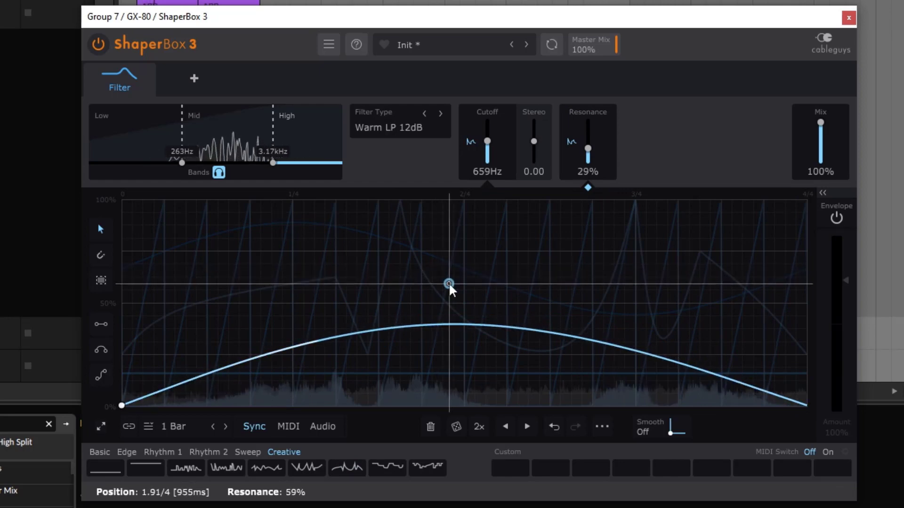
# Set the high band's mix to 35% and turn off band solo to audition all bands together.
pyautogui.moveTo(820, 123); pyautogui.dragTo(820, 147)
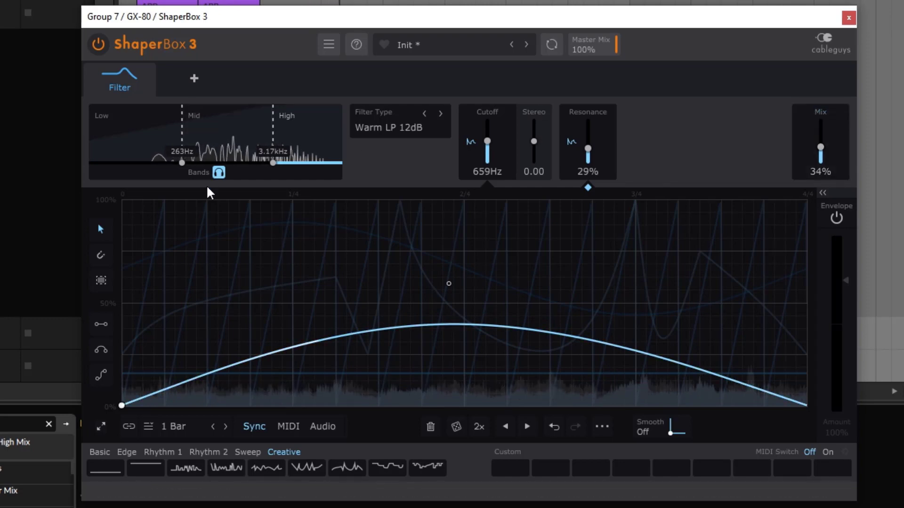
pyautogui.click(218, 173)
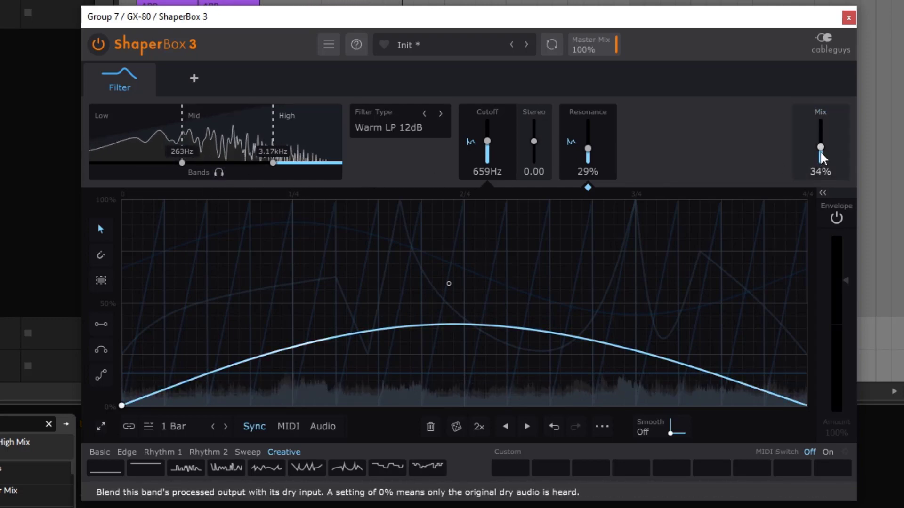
pyautogui.moveTo(820, 147); pyautogui.dragTo(820, 147)
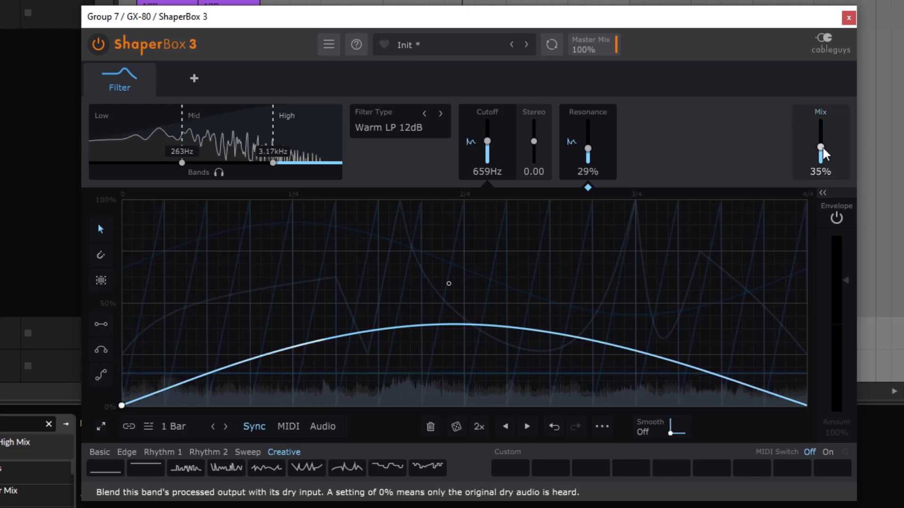
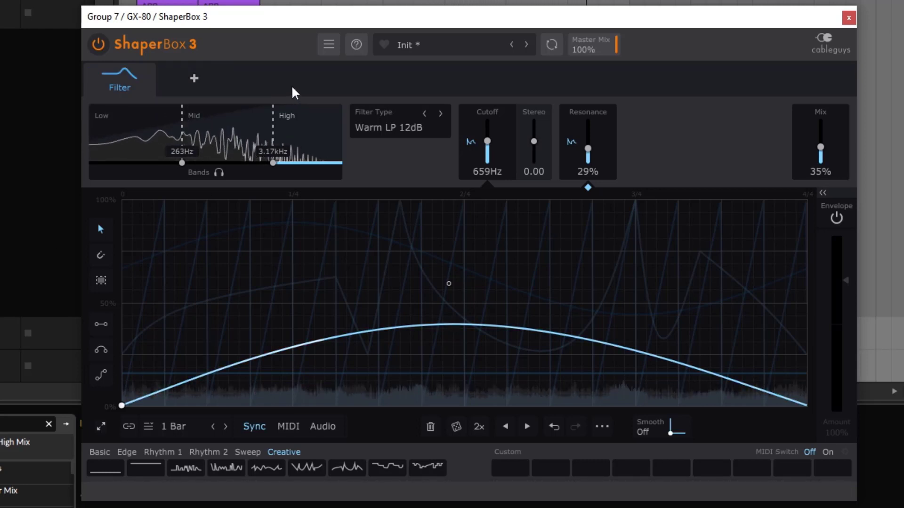
# Compare the chords with ShaperBox bypassed and active, and point out the master mix control, leaving it at 100%.
pyautogui.click(98, 44)
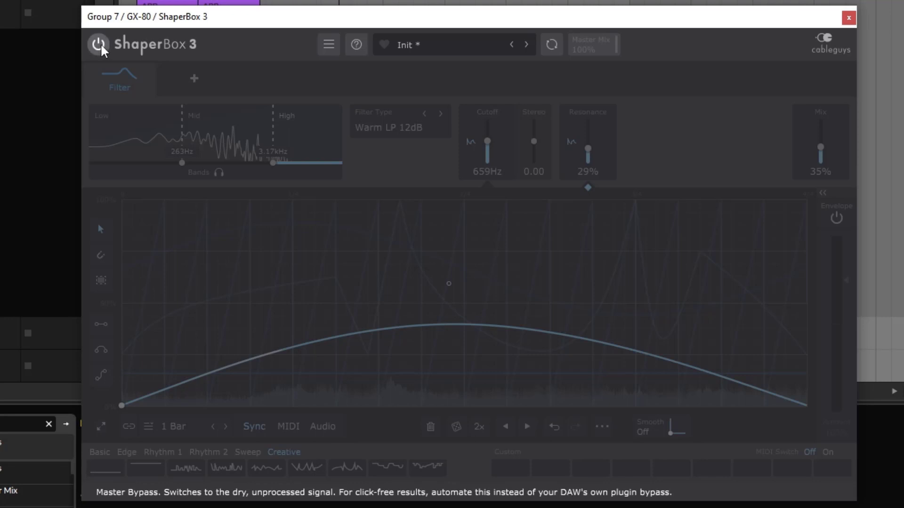
pyautogui.click(101, 46)
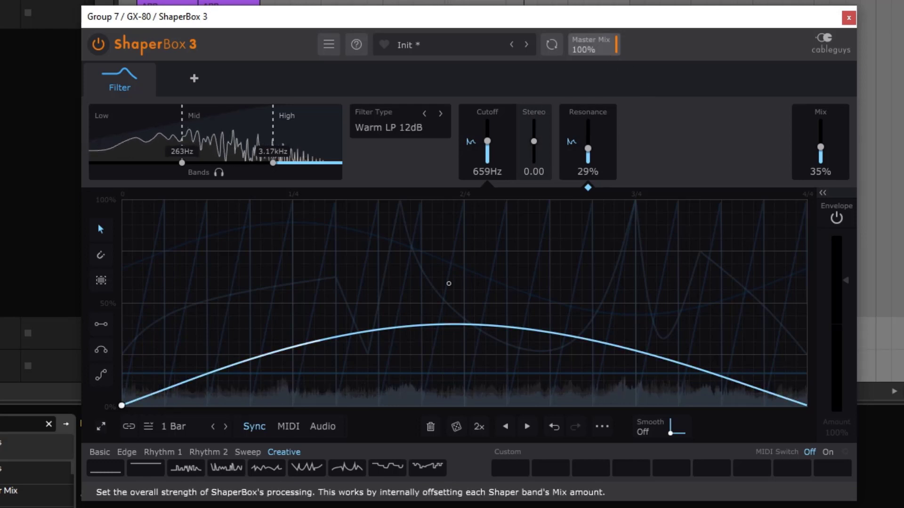
pyautogui.moveTo(590, 45)
pyautogui.mouseDown()
pyautogui.moveTo(591, 66)
pyautogui.moveTo(600, 43)
pyautogui.mouseUp()
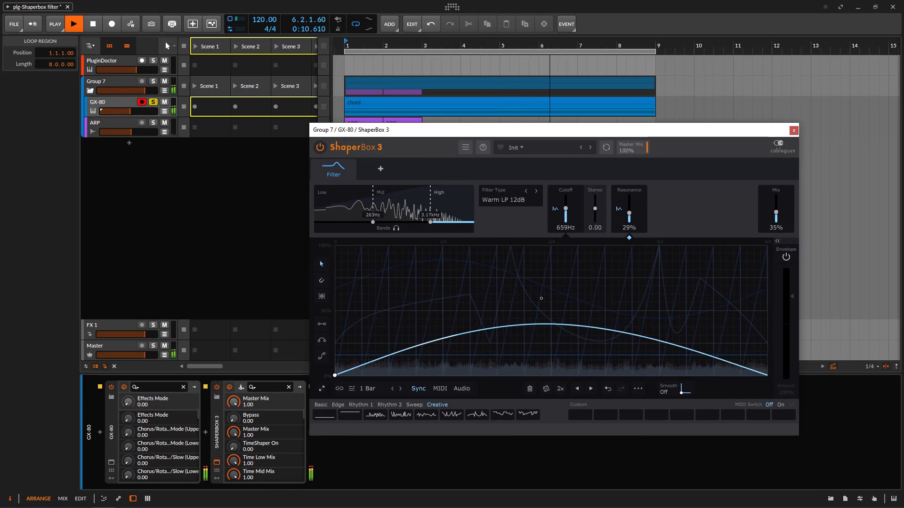
# Stop playback, close the GX-80 plug-in window and duplicate the ARP clip until it fills bars 1 to 8.
pyautogui.click(93, 24)
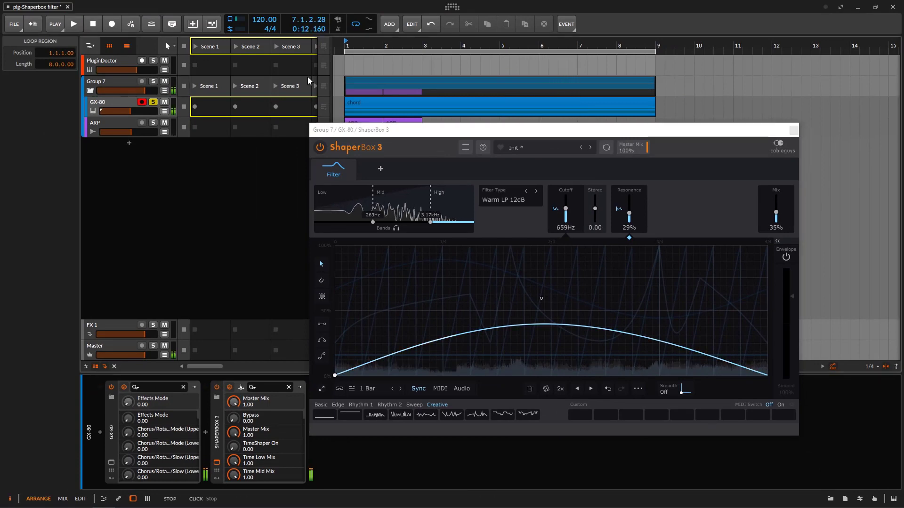
pyautogui.click(794, 131)
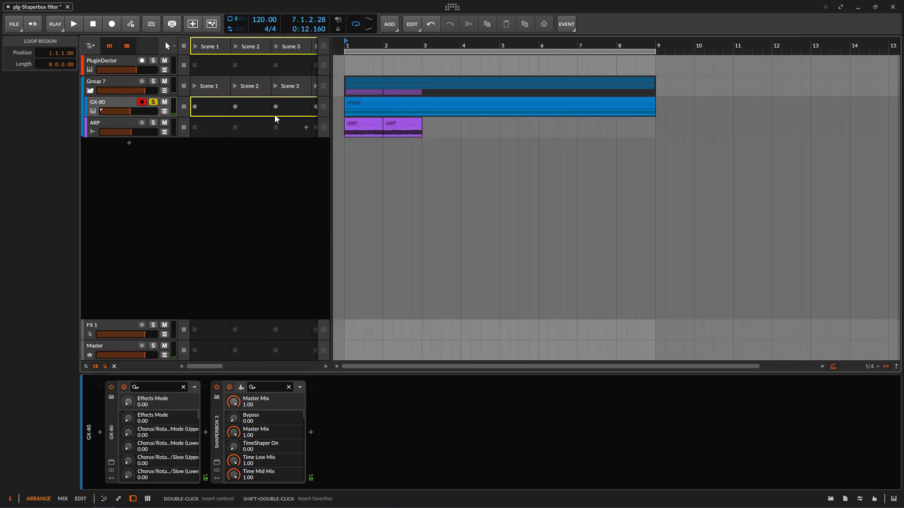
pyautogui.click(405, 123)
pyautogui.hotkey('ctrl', 'd')
pyautogui.hotkey('ctrl', 'd')
pyautogui.hotkey('ctrl', 'd')
pyautogui.hotkey('ctrl', 'd')
pyautogui.hotkey('ctrl', 'd')
pyautogui.hotkey('ctrl', 'd')
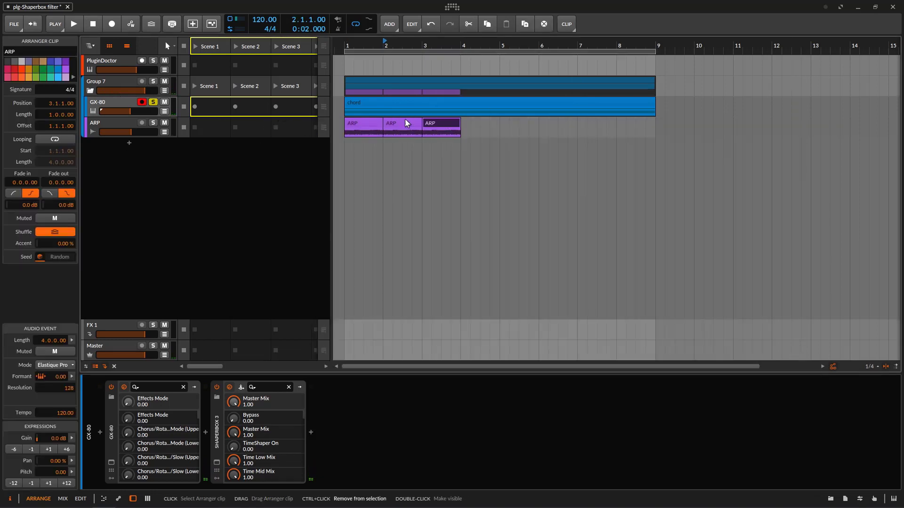
# Enable ShaperBox 3 on the ARP track, open its window and play the track soloed.
pyautogui.click(113, 119)
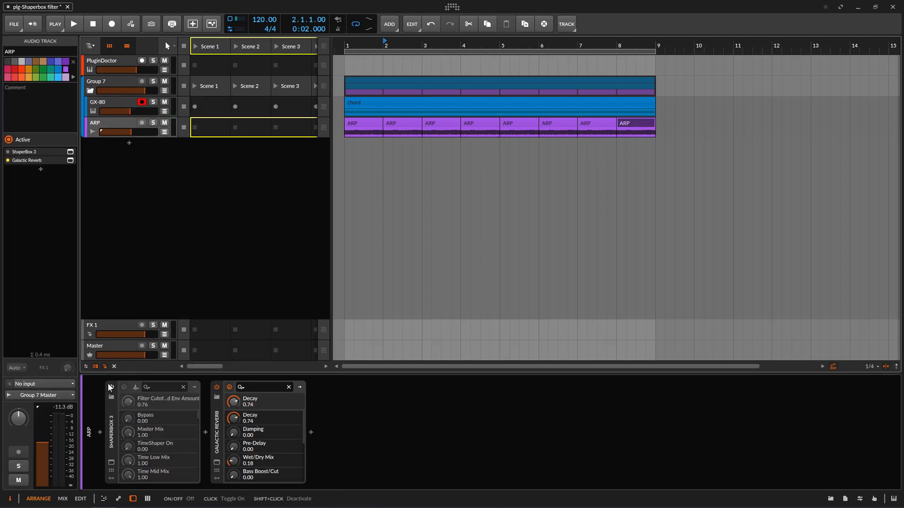
pyautogui.click(124, 387)
pyautogui.click(111, 462)
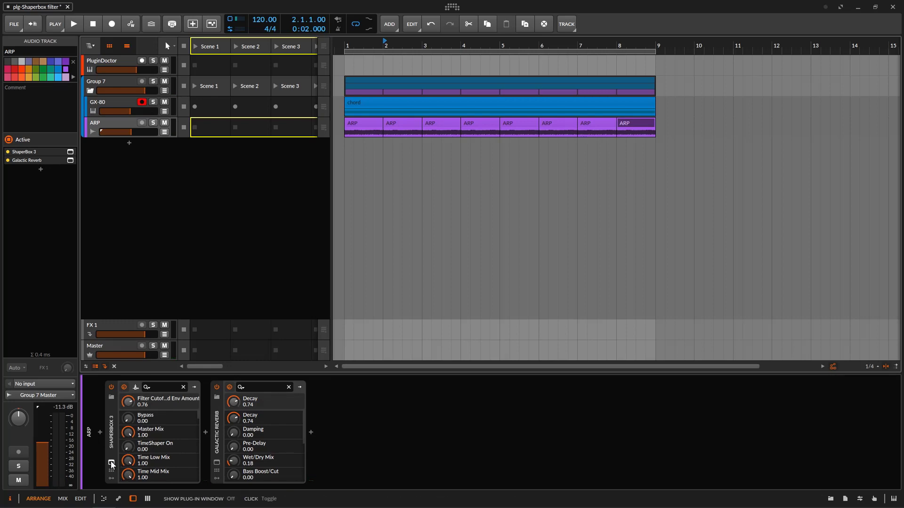
pyautogui.click(153, 123)
pyautogui.press('space')
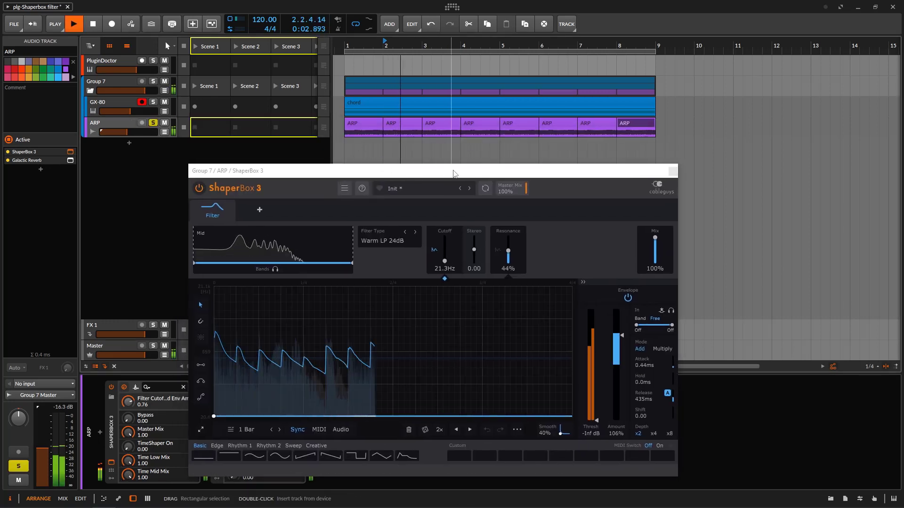
pyautogui.moveTo(452, 170); pyautogui.dragTo(453, 152)
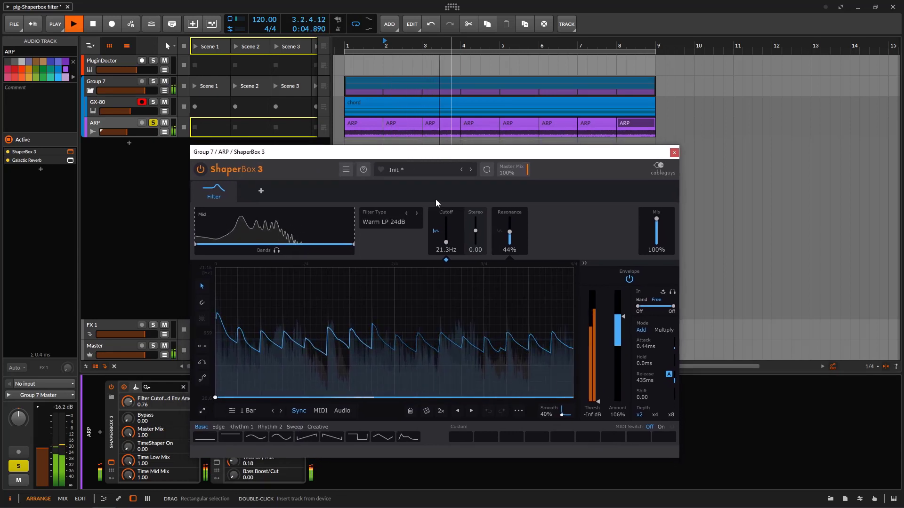
# Solo the GX-80 track together with ARP, restart playback from bar 1 and slightly lower the GX-80 volume.
pyautogui.click(153, 102)
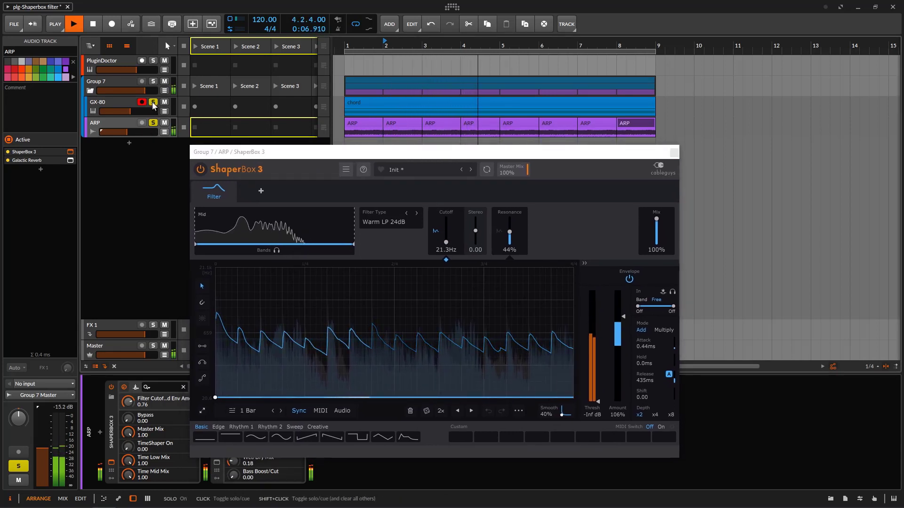
pyautogui.press('space')
pyautogui.press('space')
pyautogui.doubleClick(95, 25)
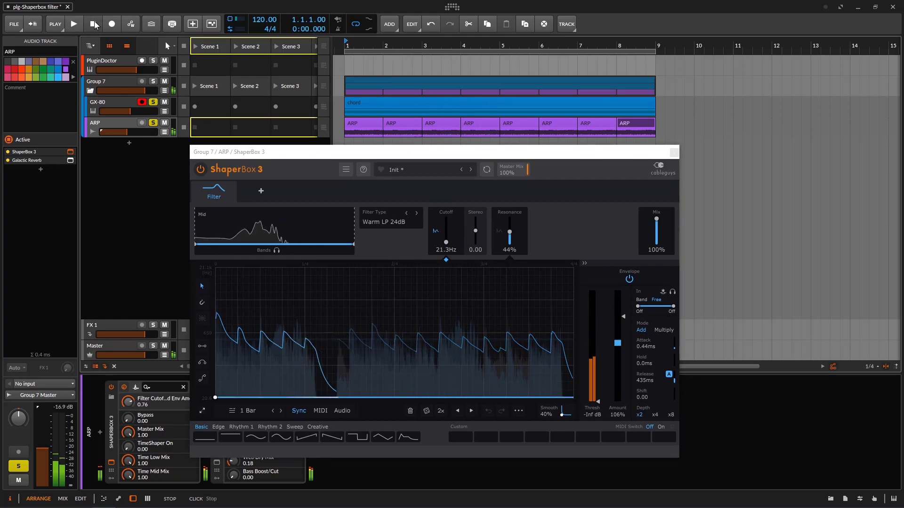
pyautogui.click(76, 24)
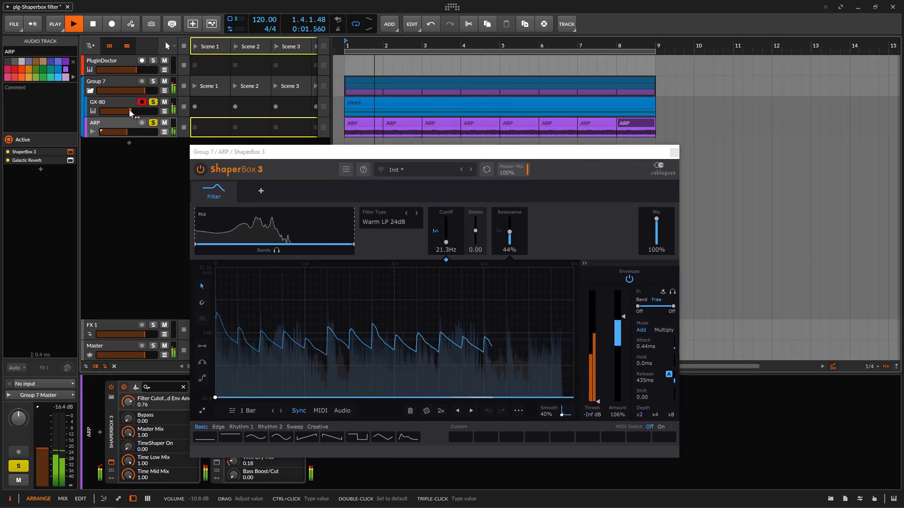
pyautogui.moveTo(127, 113); pyautogui.dragTo(129, 113)
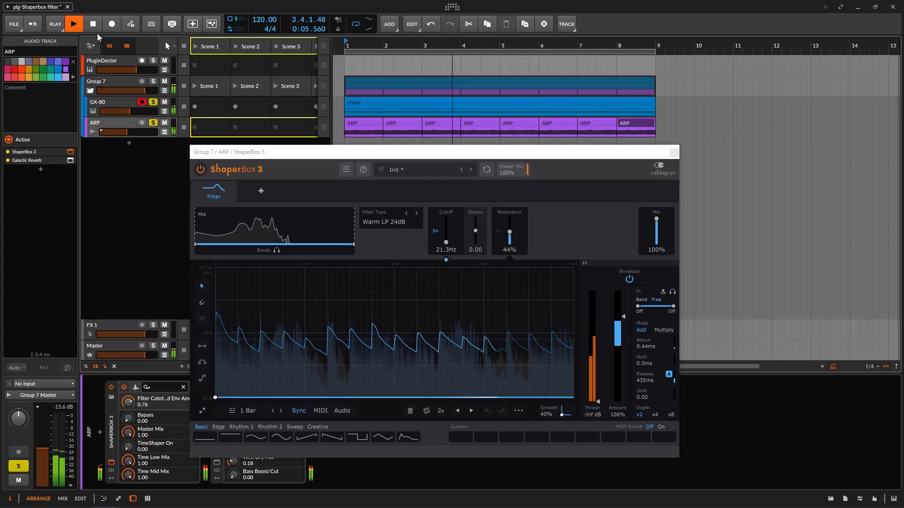
# Unsolo the GX-80 track and compare the ARP with ShaperBox bypassed and active.
pyautogui.click(152, 102)
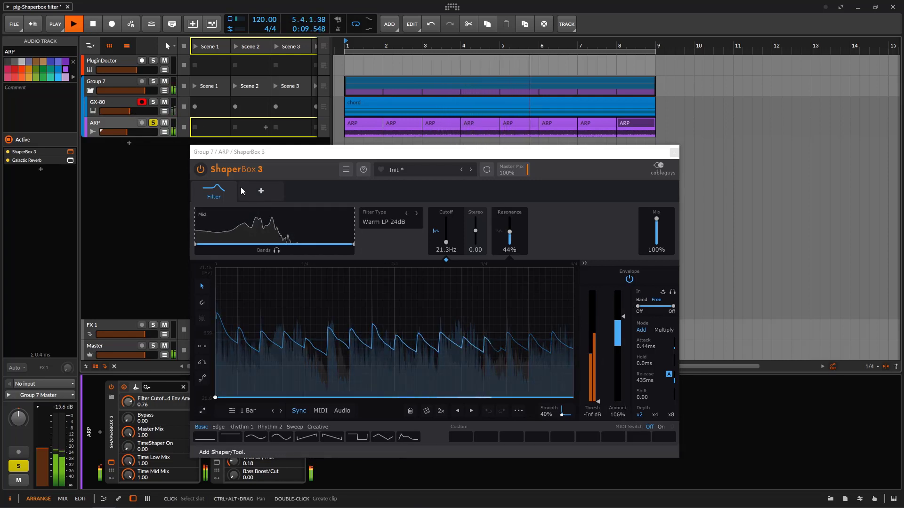
pyautogui.click(199, 169)
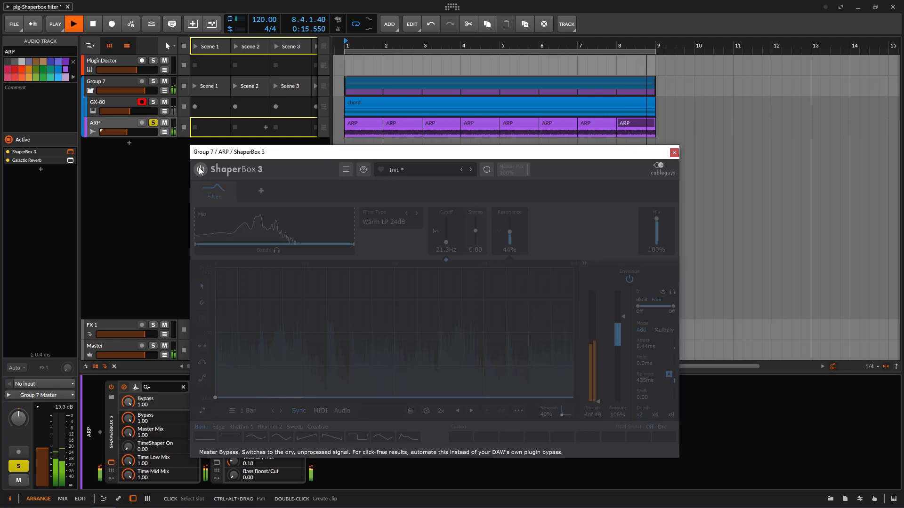
pyautogui.click(199, 170)
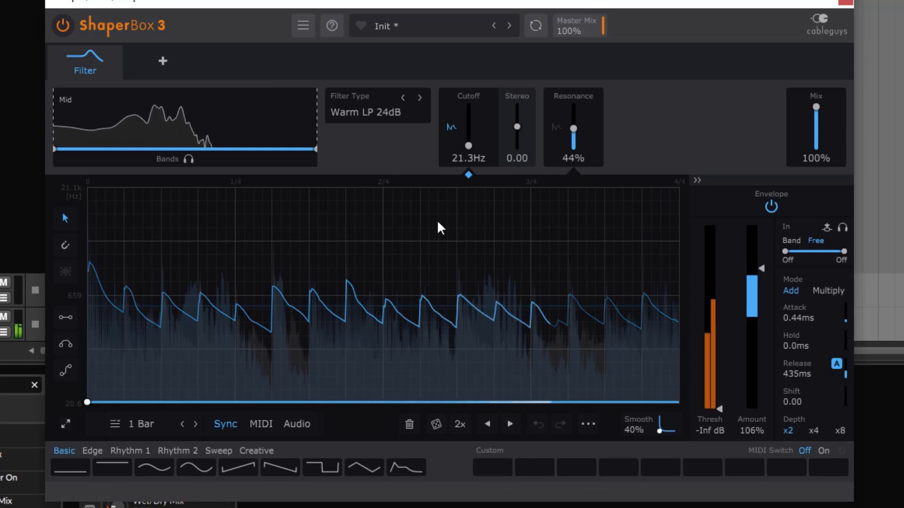
# Try the ARP filter cutoff's envelope amount at 164% and 117% during playback, and stop the transport.
pyautogui.moveTo(763, 268)
pyautogui.mouseDown()
pyautogui.moveTo(764, 303)
pyautogui.moveTo(763, 234)
pyautogui.moveTo(764, 303)
pyautogui.moveTo(764, 241)
pyautogui.mouseUp()
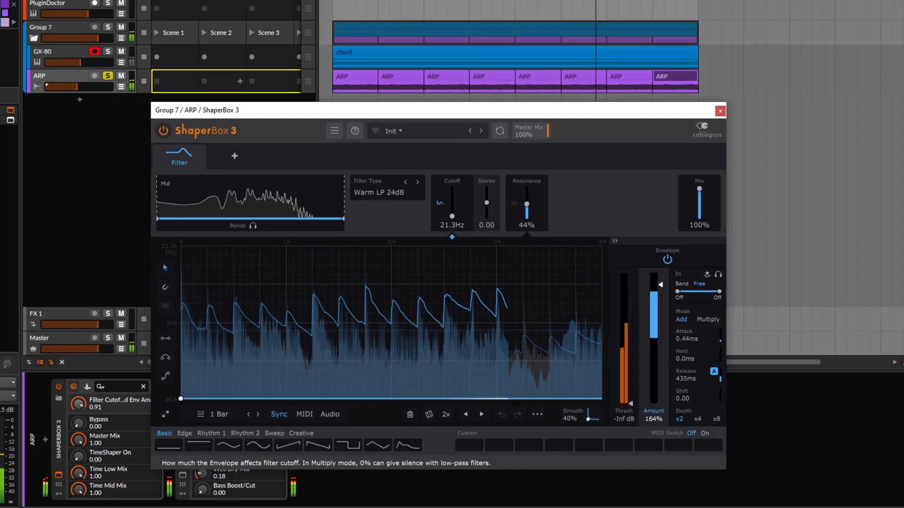
pyautogui.moveTo(653, 285); pyautogui.dragTo(618, 313)
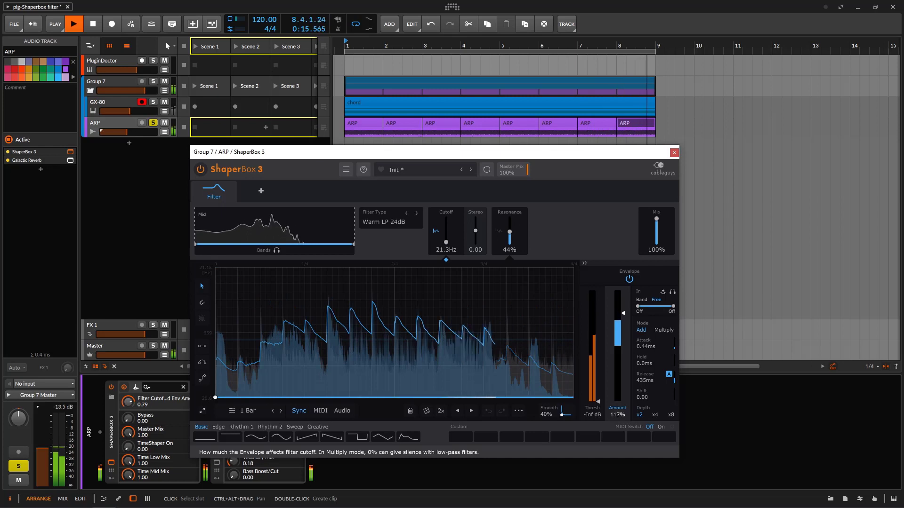
pyautogui.click(93, 24)
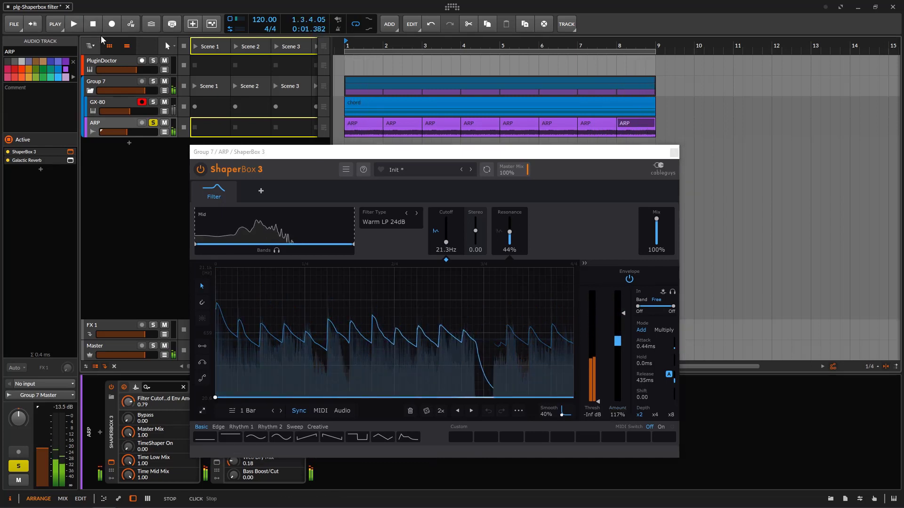
# Move the plug-in window clear, increase the ARP track's height to show its waveform and select its first clip.
pyautogui.moveTo(403, 152); pyautogui.dragTo(405, 181)
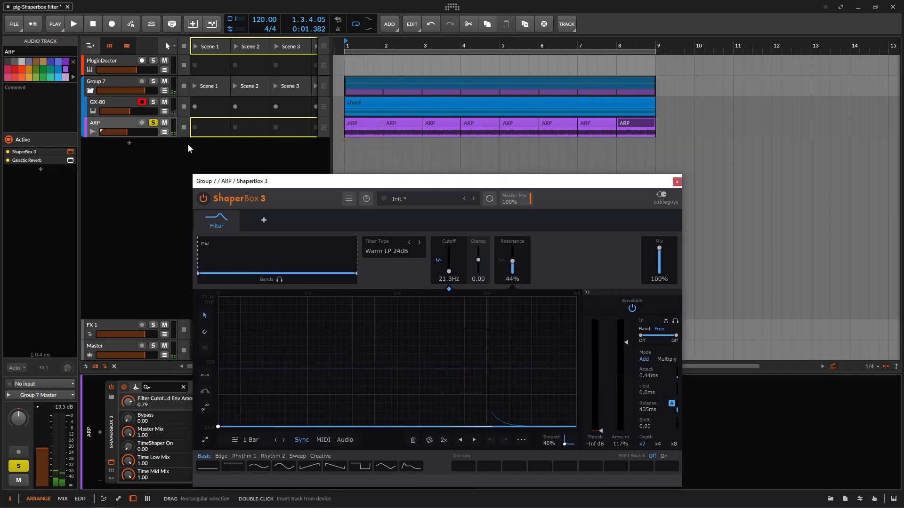
pyautogui.moveTo(148, 137); pyautogui.dragTo(149, 174)
pyautogui.click(366, 121)
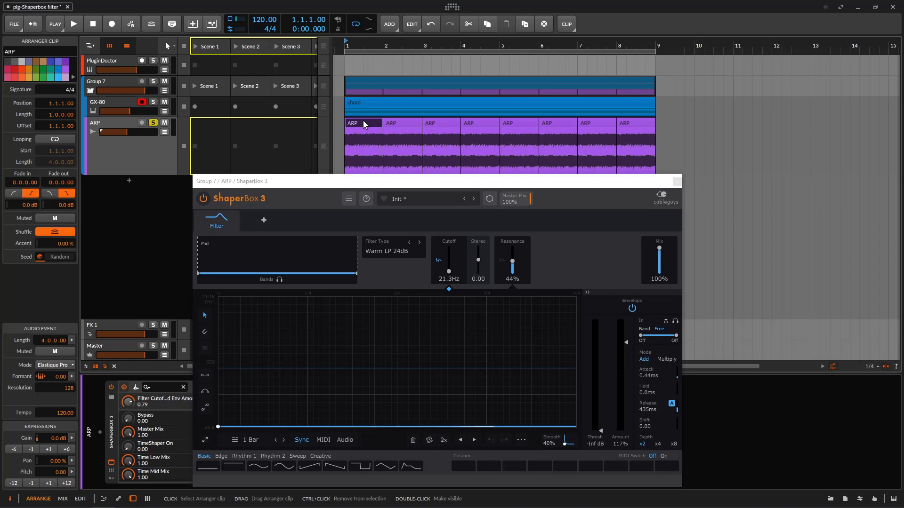
# Play the ARP from bar 1, set the cutoff's envelope amount to 86% and stop playback.
pyautogui.press('space')
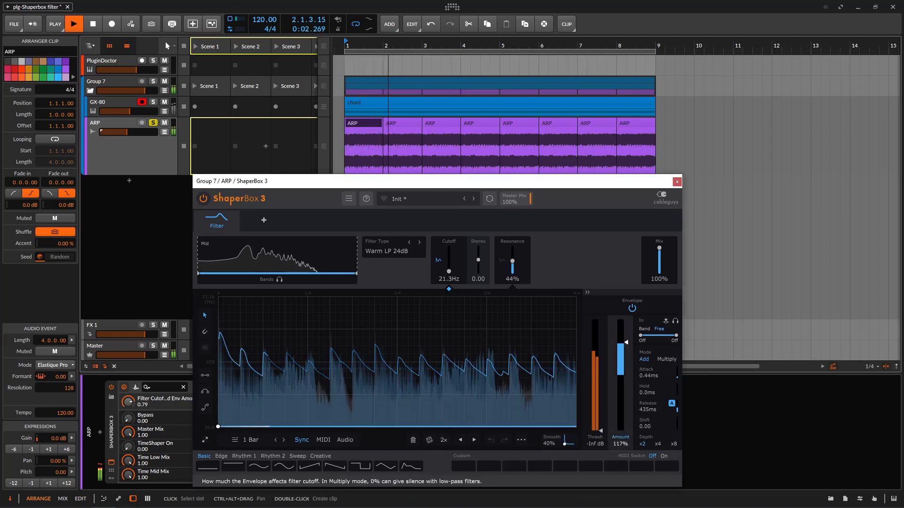
pyautogui.moveTo(621, 343)
pyautogui.mouseDown()
pyautogui.moveTo(621, 321)
pyautogui.moveTo(620, 370)
pyautogui.moveTo(620, 324)
pyautogui.moveTo(627, 351)
pyautogui.mouseUp()
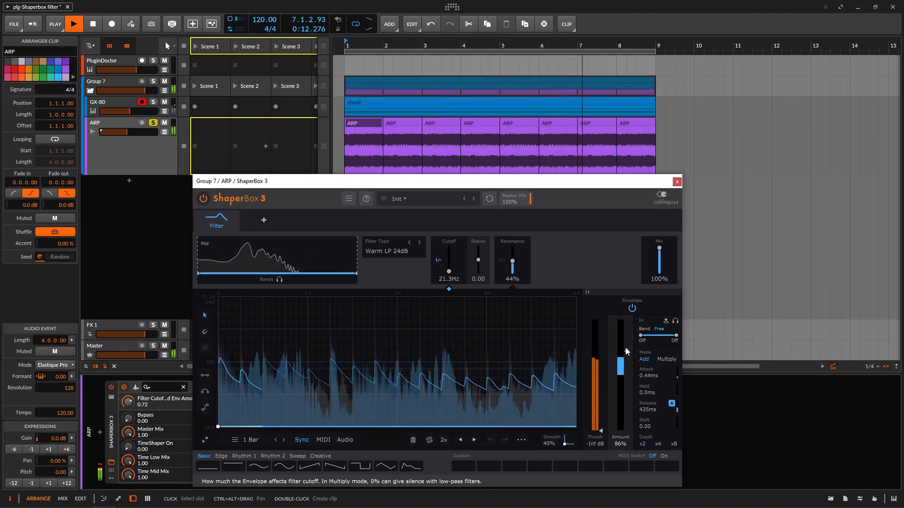
pyautogui.click(92, 24)
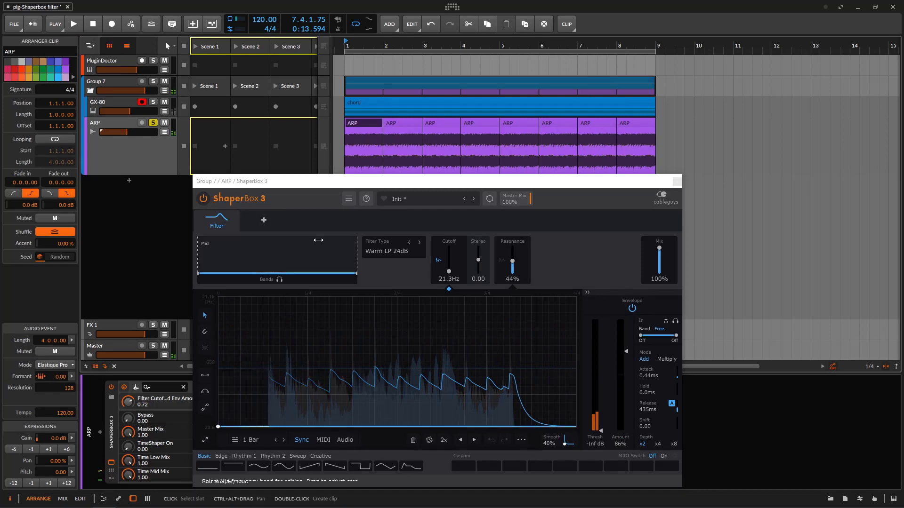